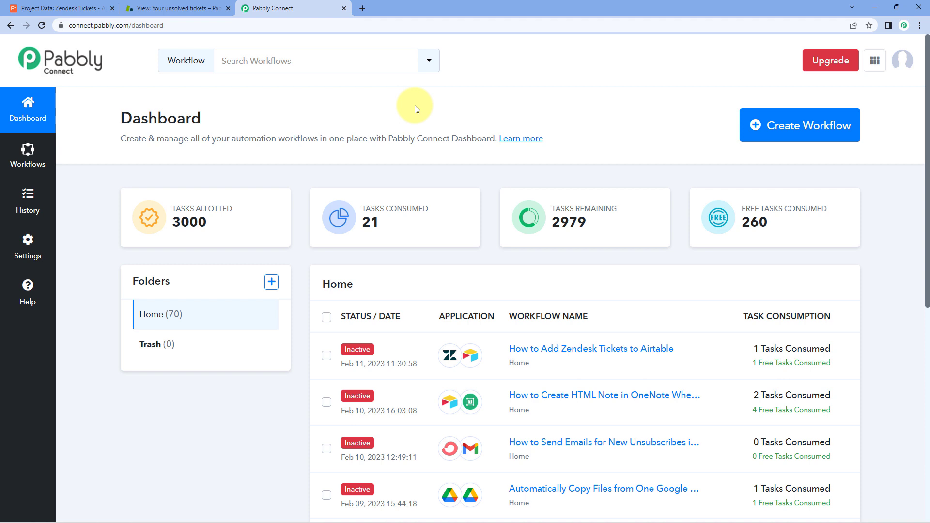
Create a workflow named 'Airtable to Zendesk' and collapse its trigger app chooser.
left_click(770, 125)
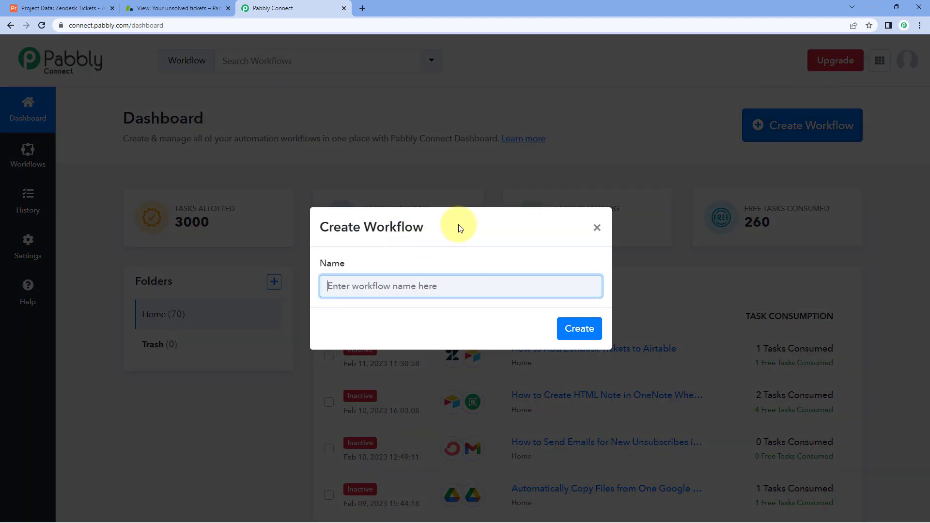
type("Airtable to Zende")
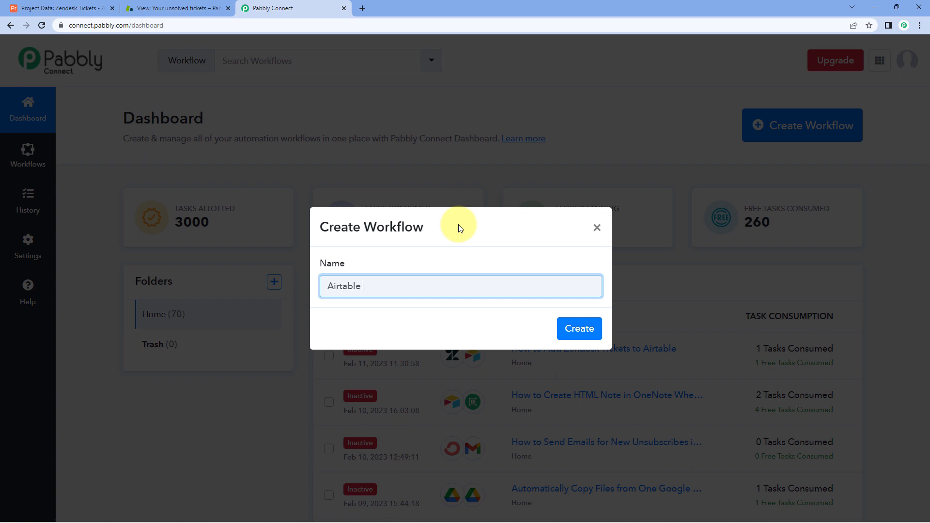
type("sk")
left_click(592, 333)
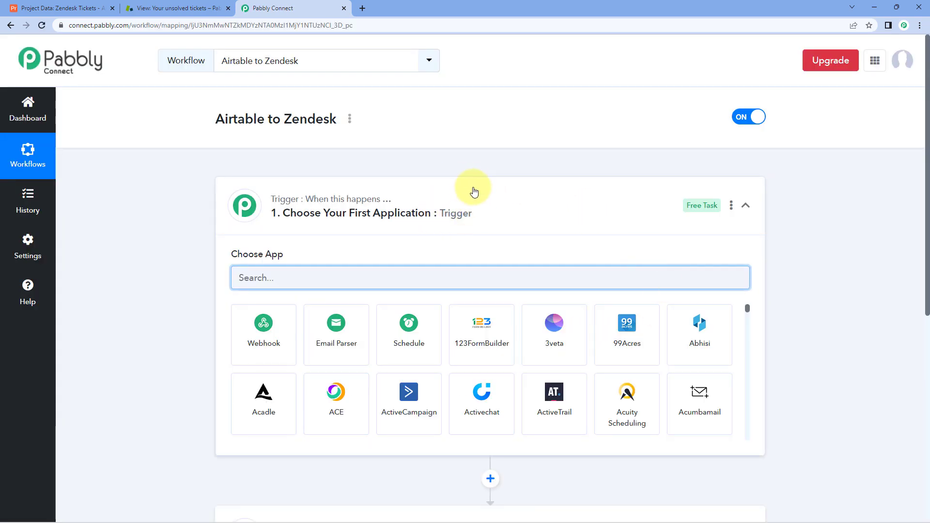
left_click(475, 191)
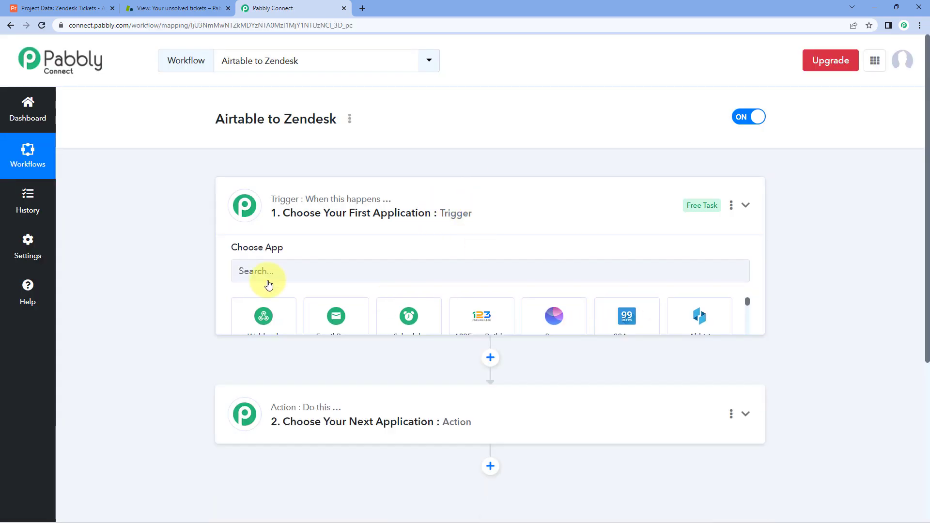
scroll(171, 182, "down", 1)
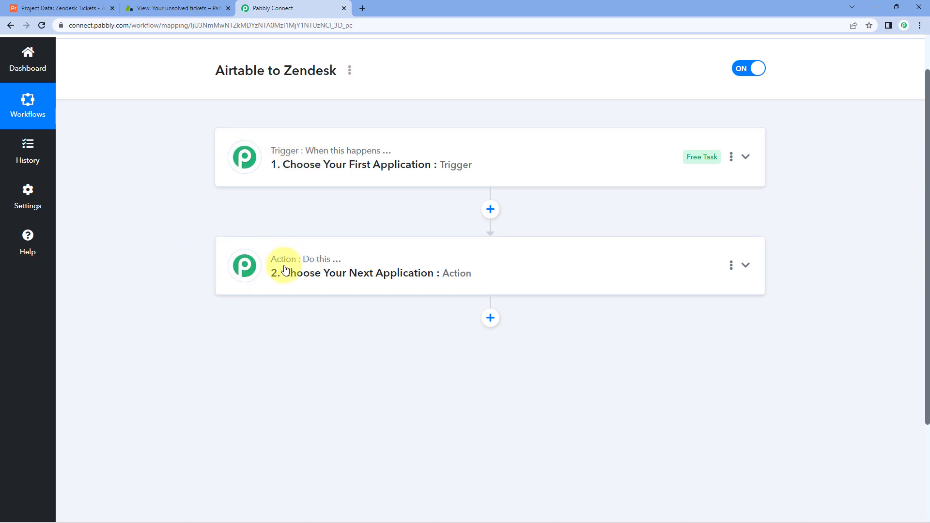
mouse_move(303, 285)
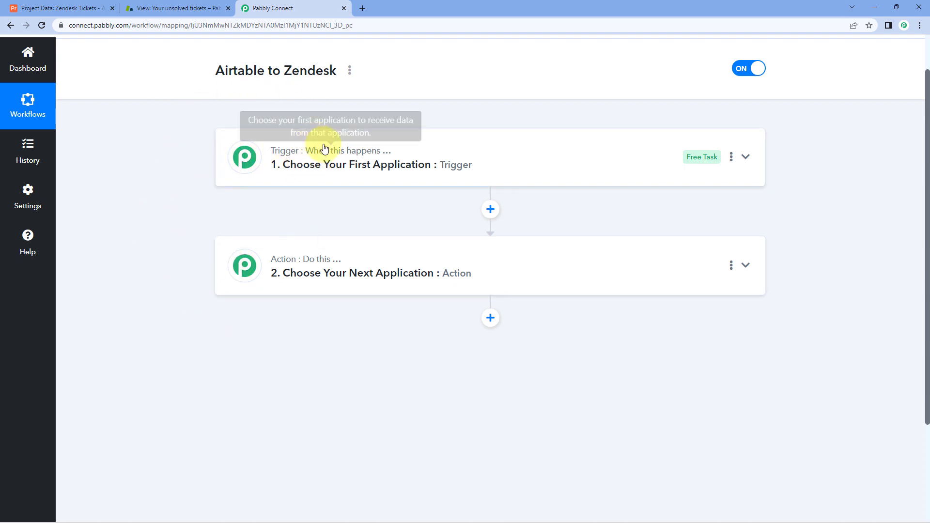
mouse_move(297, 260)
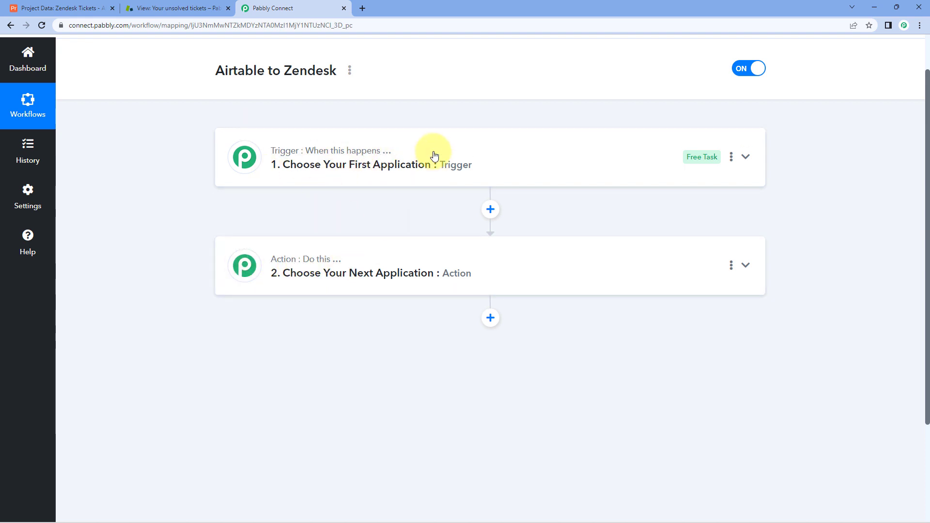
Expand the trigger step, checking the Airtable base and Zendesk unsolved tickets before returning.
left_click(409, 140)
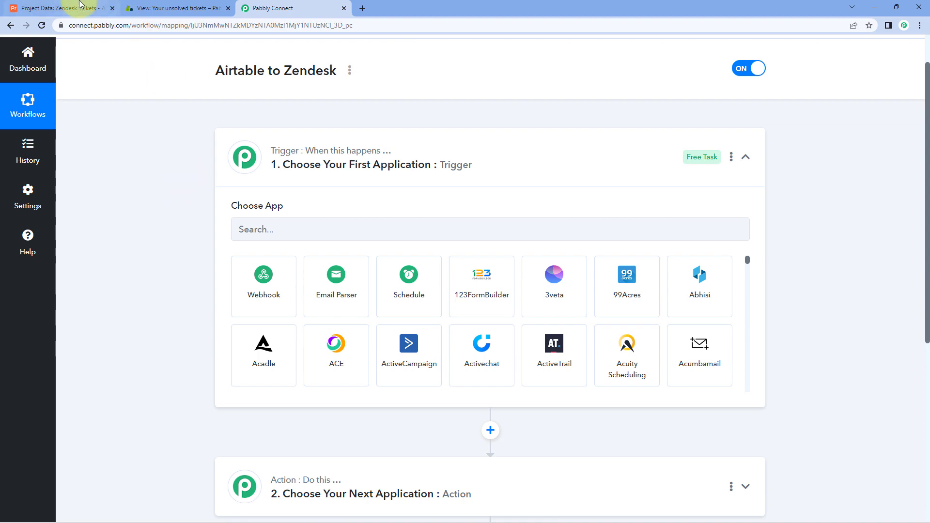
left_click(58, 7)
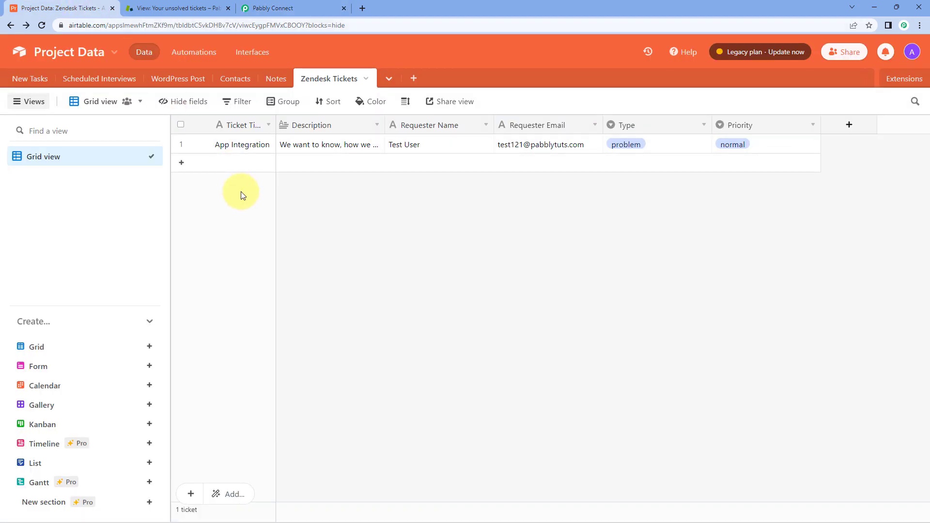
left_click(271, 8)
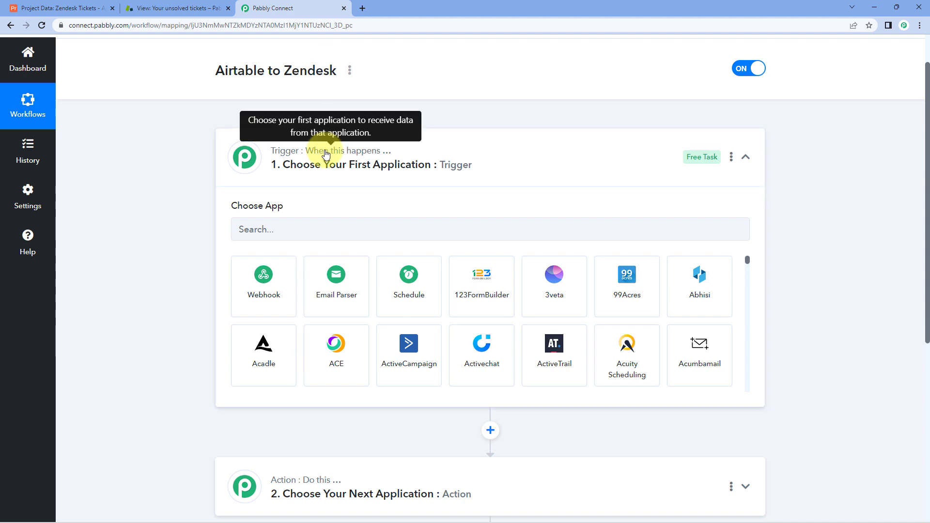
left_click(75, 8)
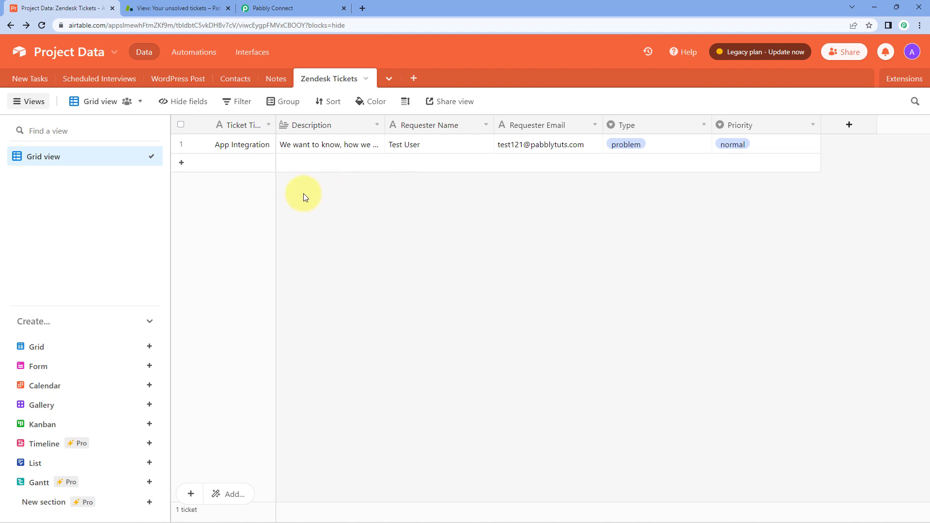
left_click(295, 2)
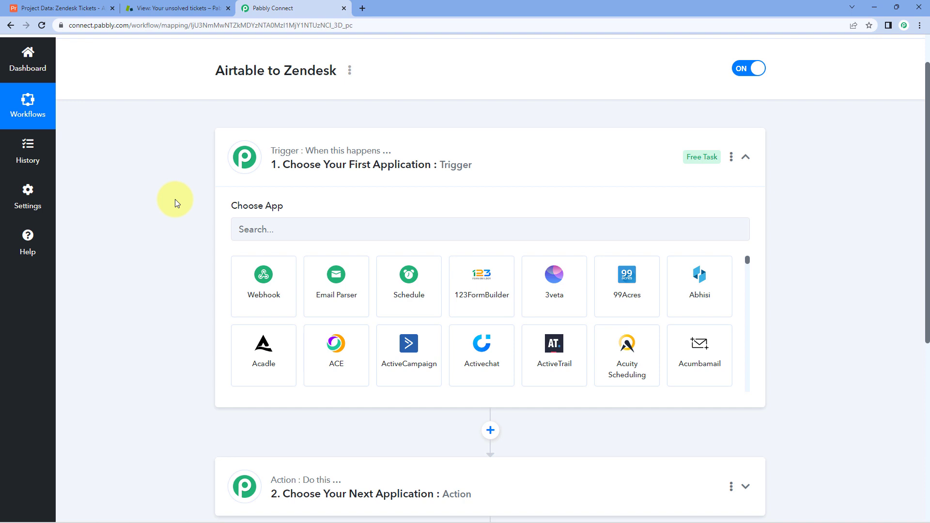
scroll(175, 200, "down", 1)
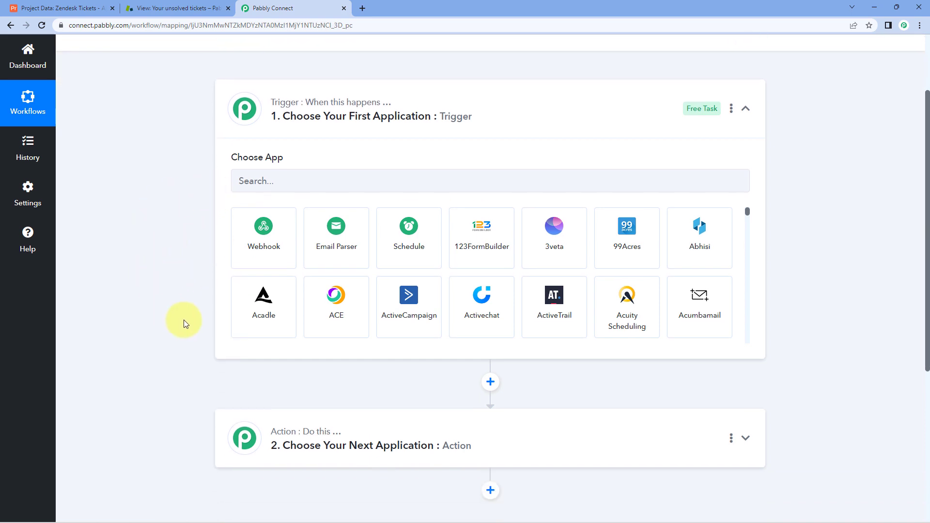
left_click(219, 8)
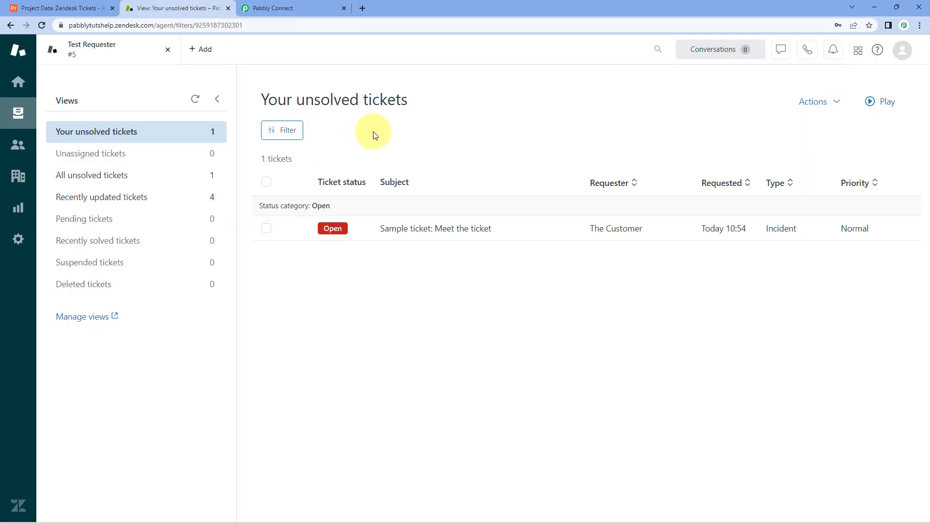
left_click(300, 6)
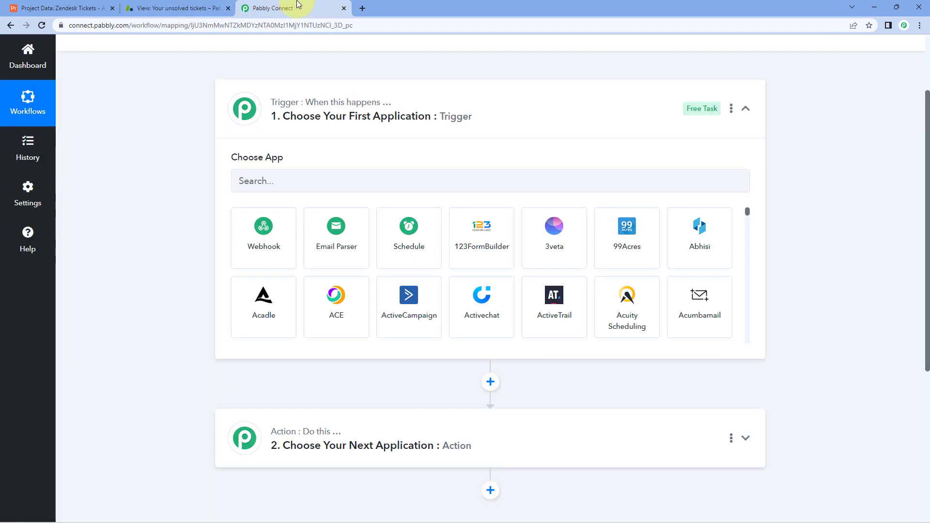
Set the trigger app to Airtable with the New Record event.
left_click(294, 183)
type("Ai")
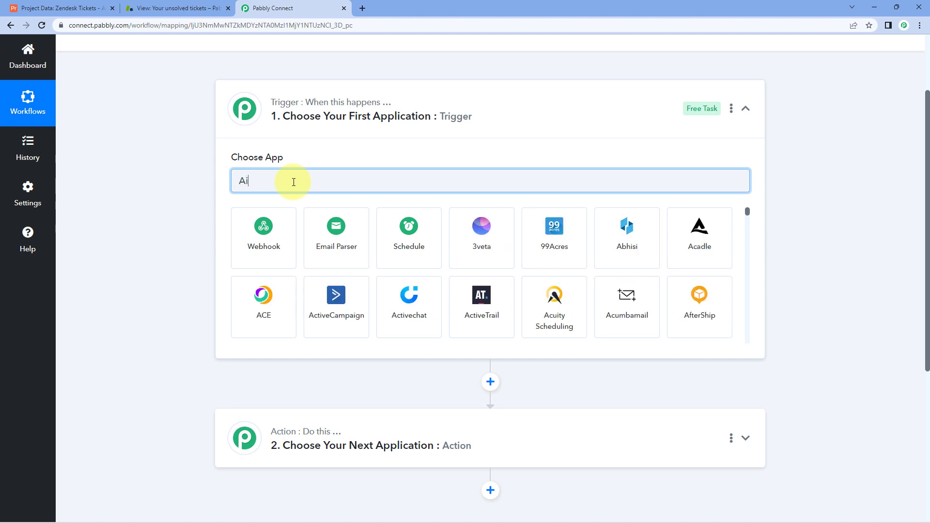
type("rtable")
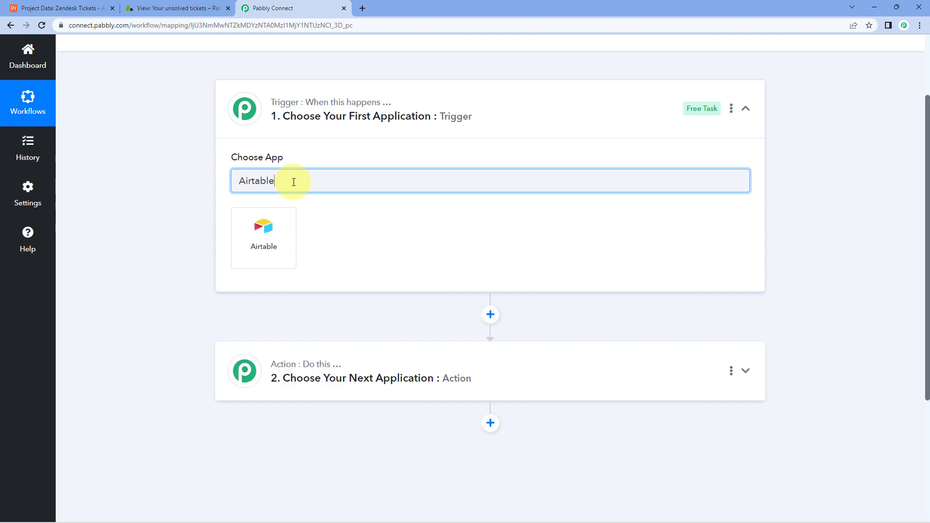
left_click(282, 232)
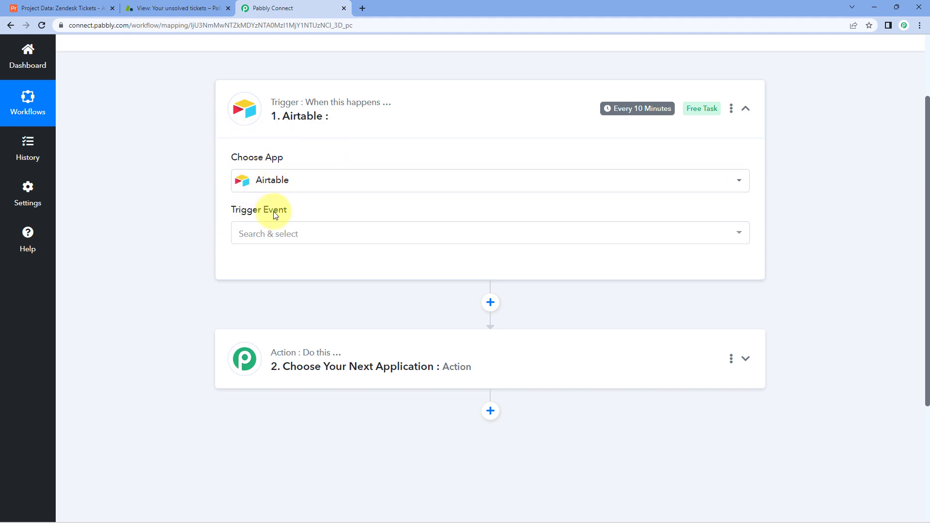
left_click(329, 235)
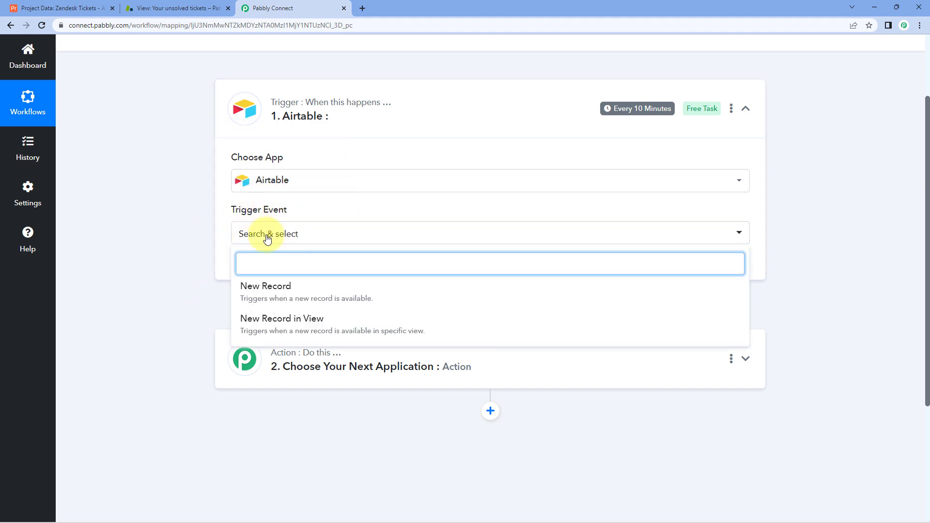
left_click(320, 285)
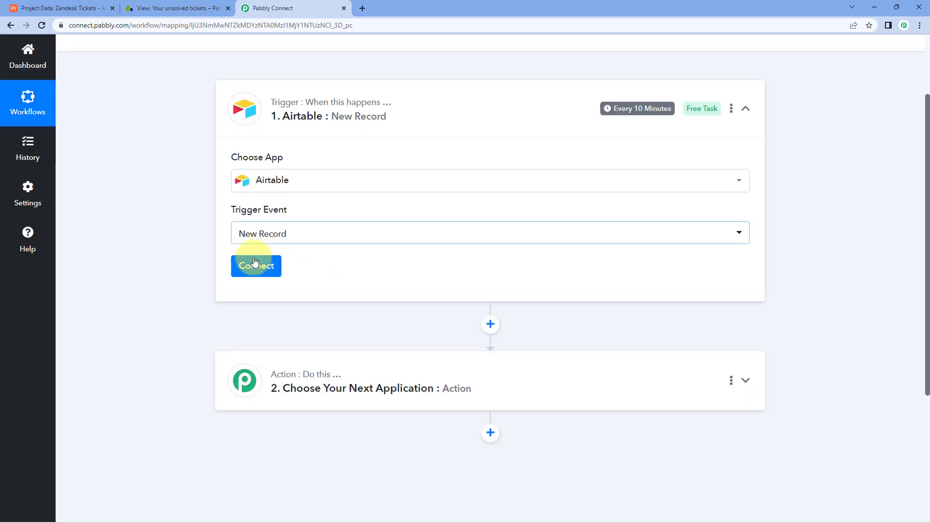
Start adding a new Airtable connection and copy its token setup instructions.
left_click(255, 265)
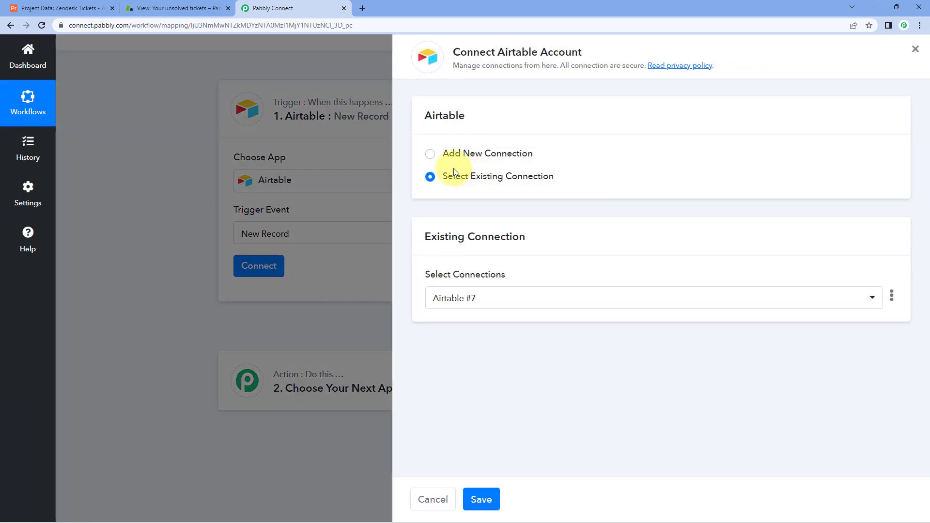
left_click(430, 154)
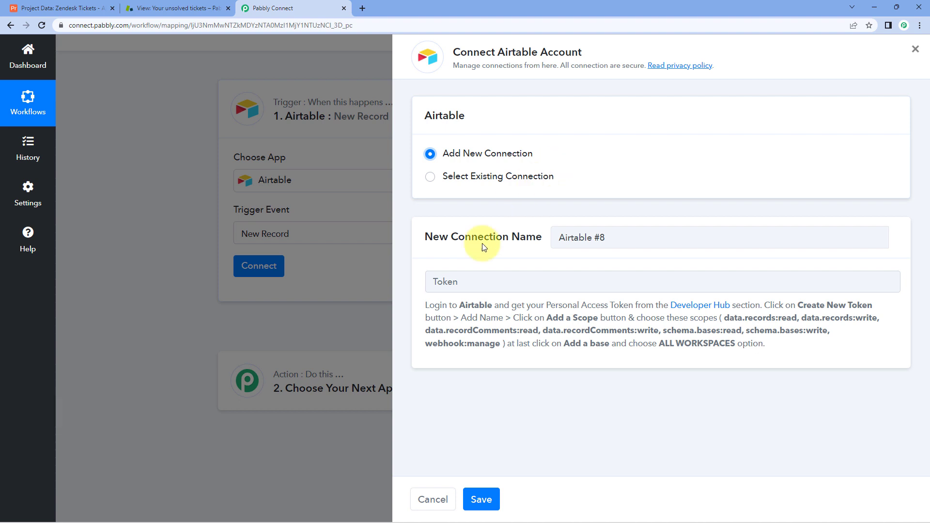
left_click_drag(424, 304, 768, 348)
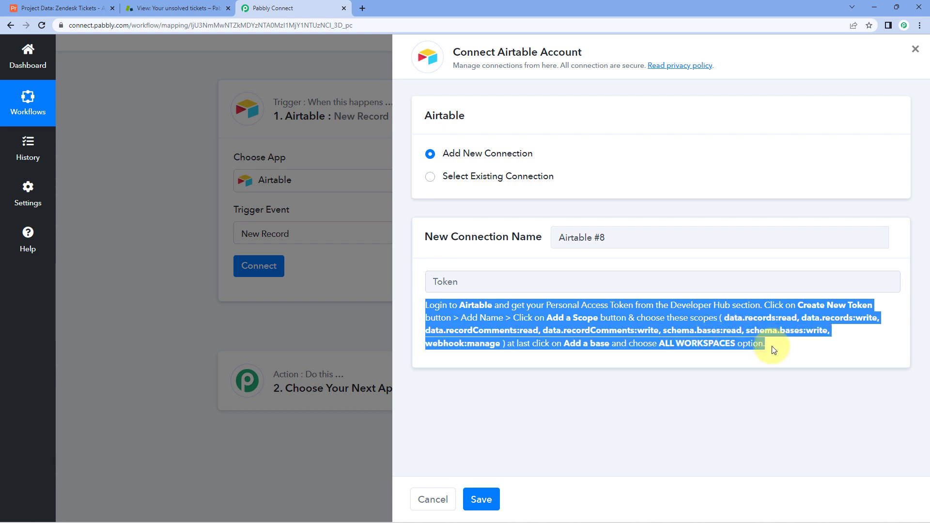
left_click(768, 348)
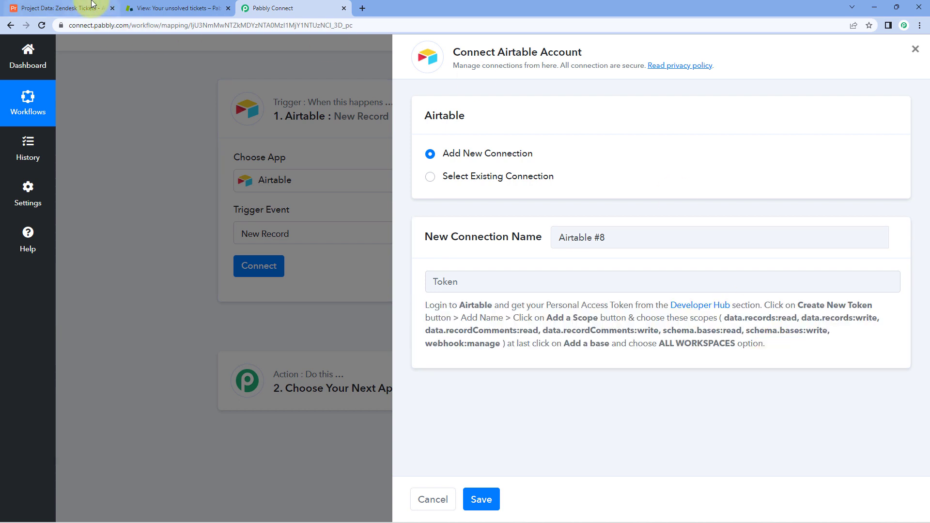
left_click(103, 9)
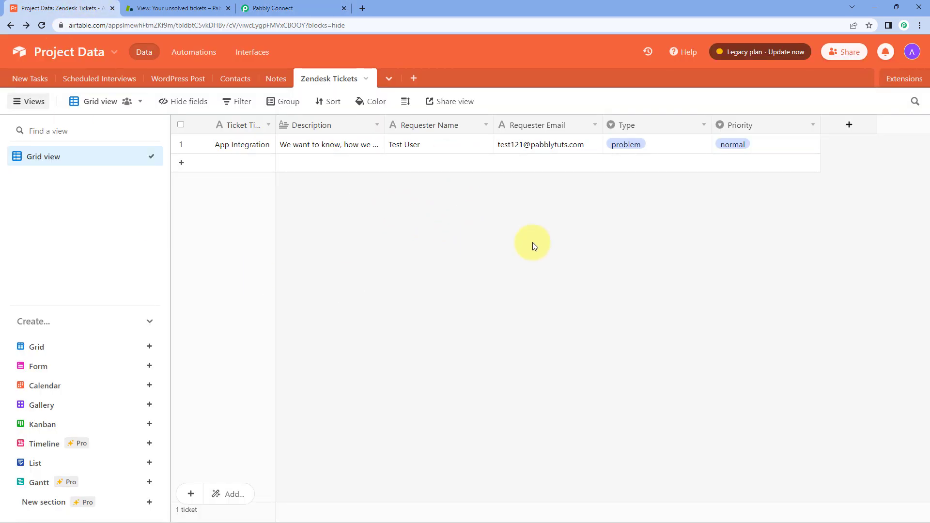
In the Airtable developer hub, start a new personal access token named 'Pabbly Zendesk'.
left_click(913, 53)
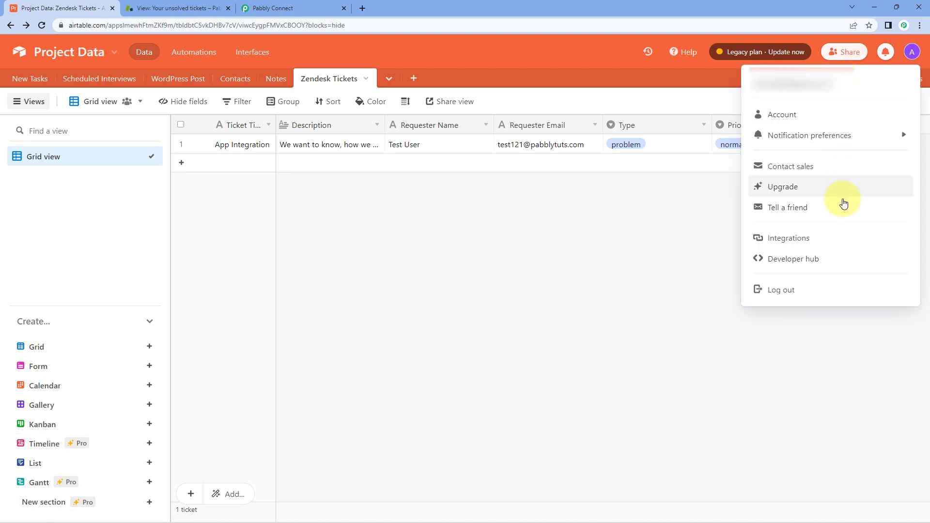
left_click(834, 263)
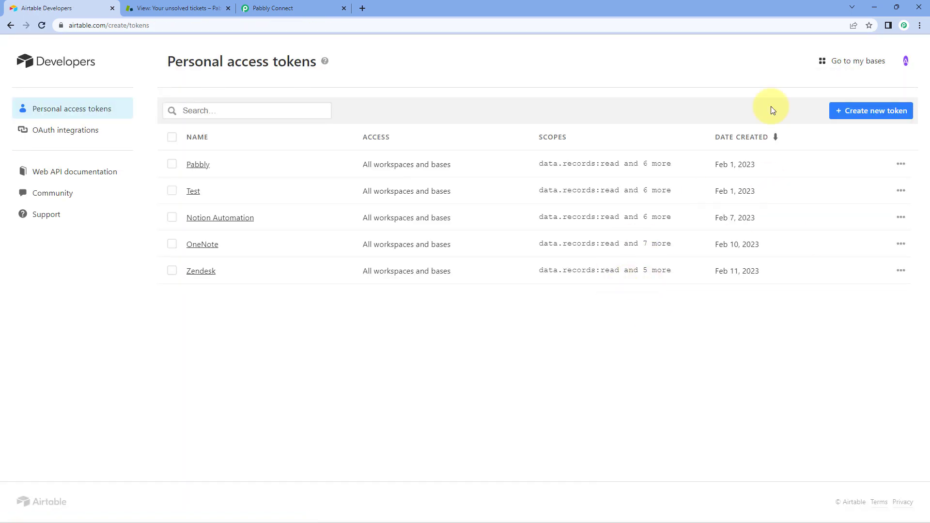
left_click(868, 114)
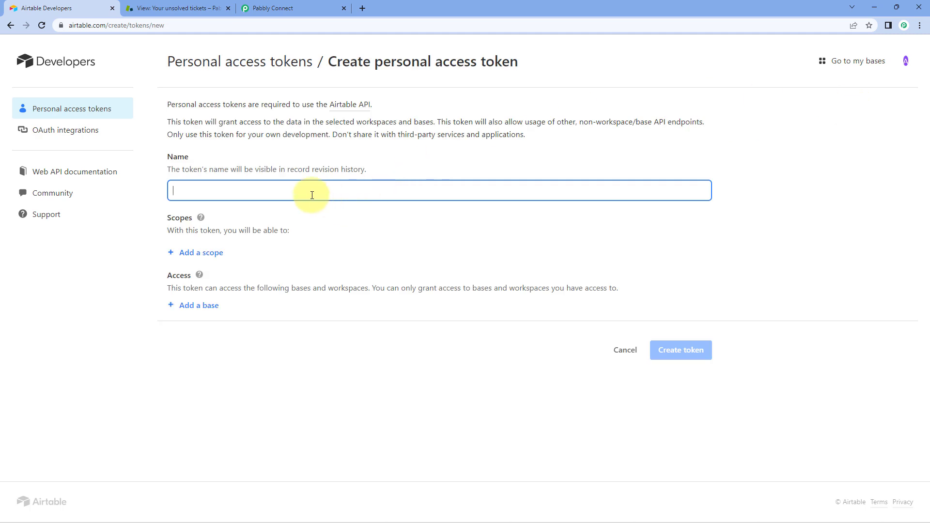
type("Pabbly Zenden")
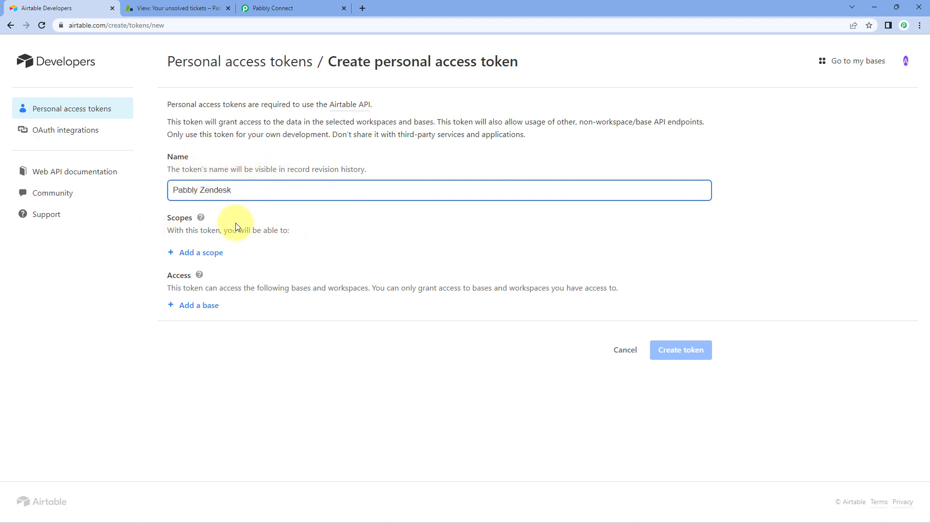
Add the records read/write and record comments read/write scopes to the token.
left_click(196, 260)
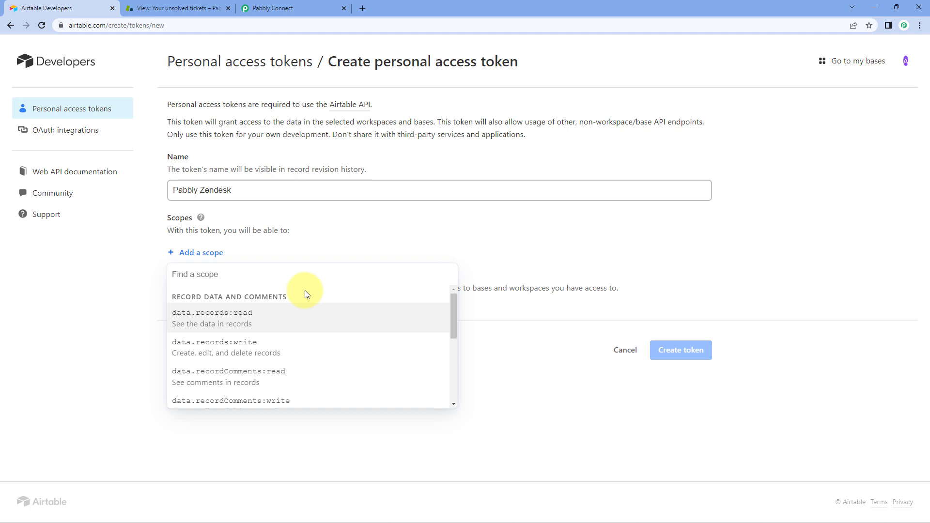
left_click(228, 318)
left_click(202, 279)
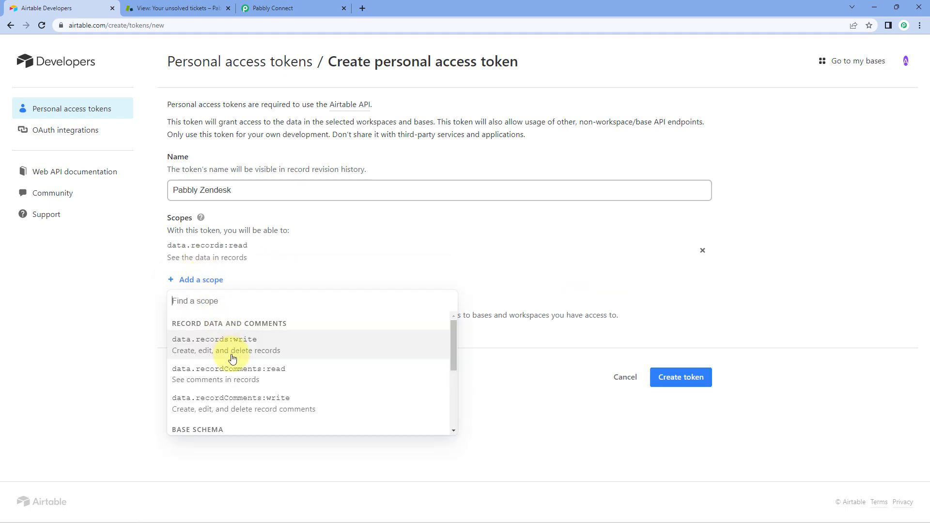
left_click(232, 359)
left_click(204, 306)
left_click(247, 374)
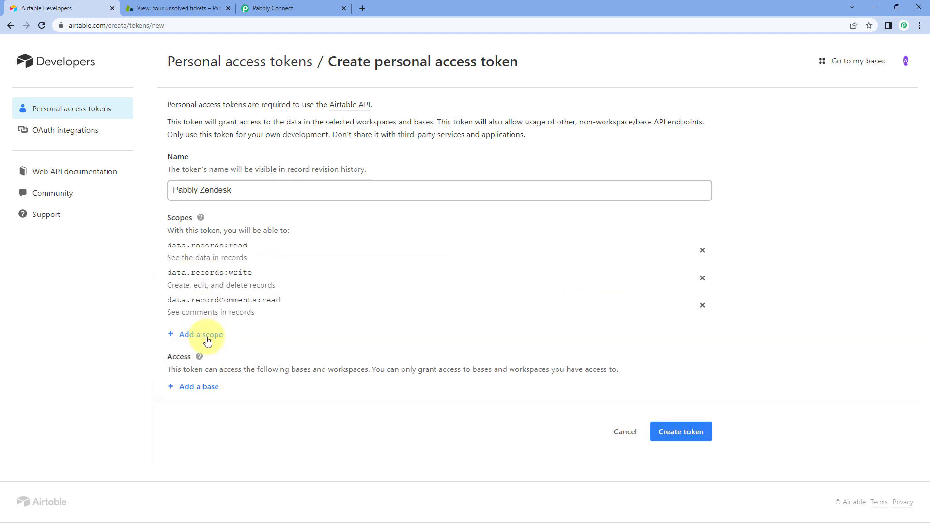
left_click(207, 341)
left_click(245, 390)
After checking Pabbly's required scopes, add schema read/write and webhook management scopes.
left_click(264, 8)
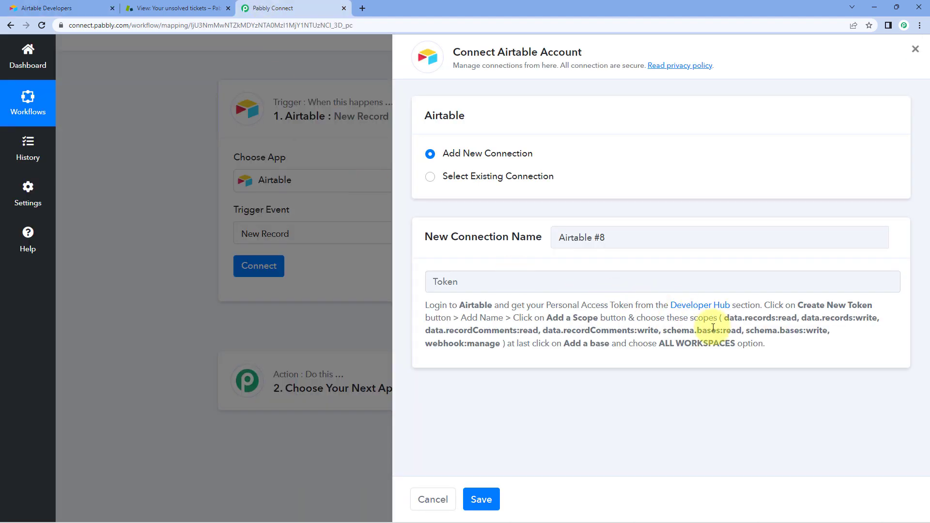
left_click_drag(832, 331, 723, 322)
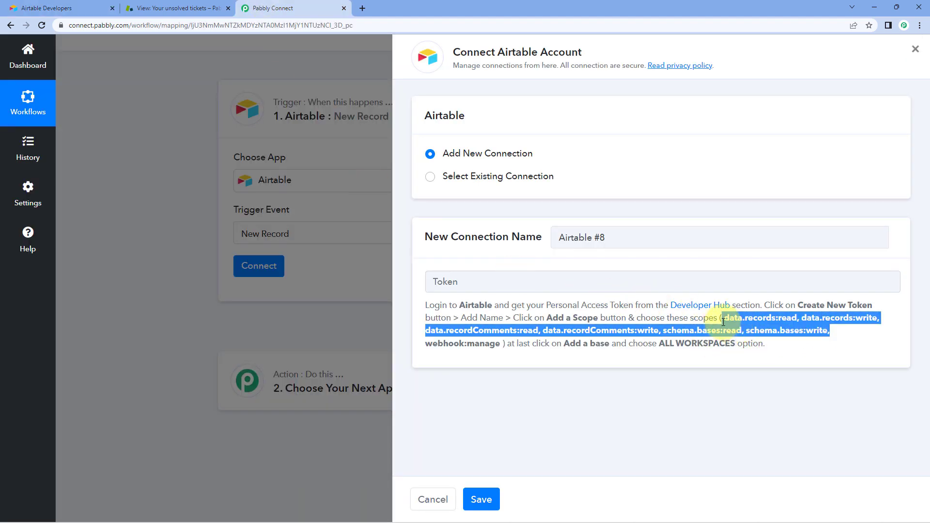
left_click(535, 344)
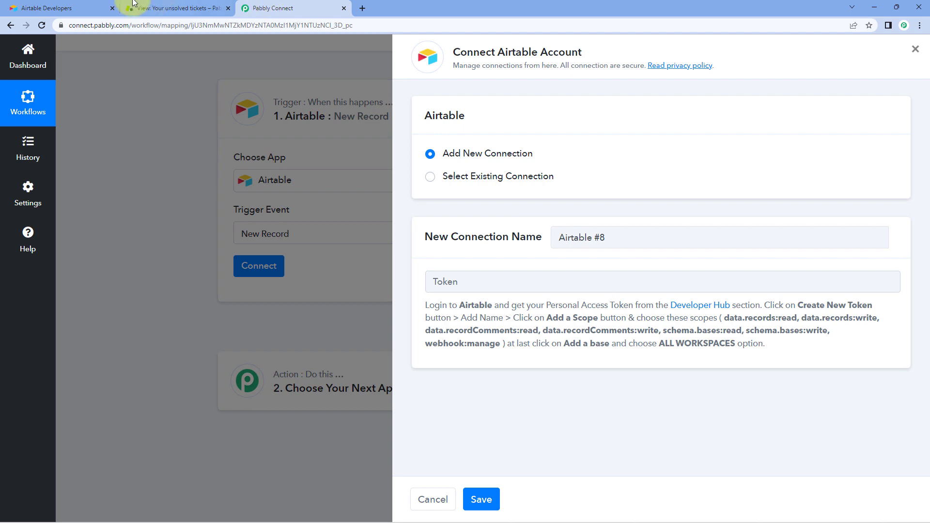
left_click(56, 8)
left_click(209, 361)
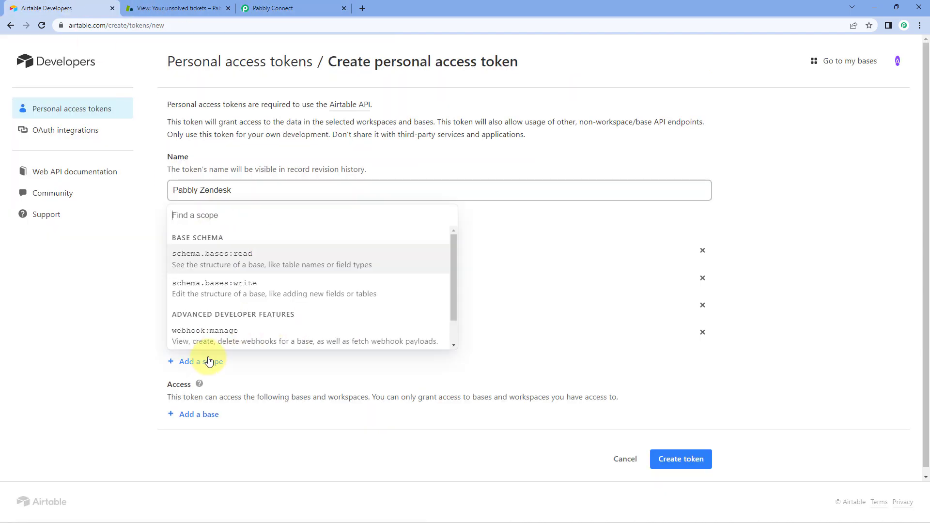
left_click(241, 266)
left_click(209, 388)
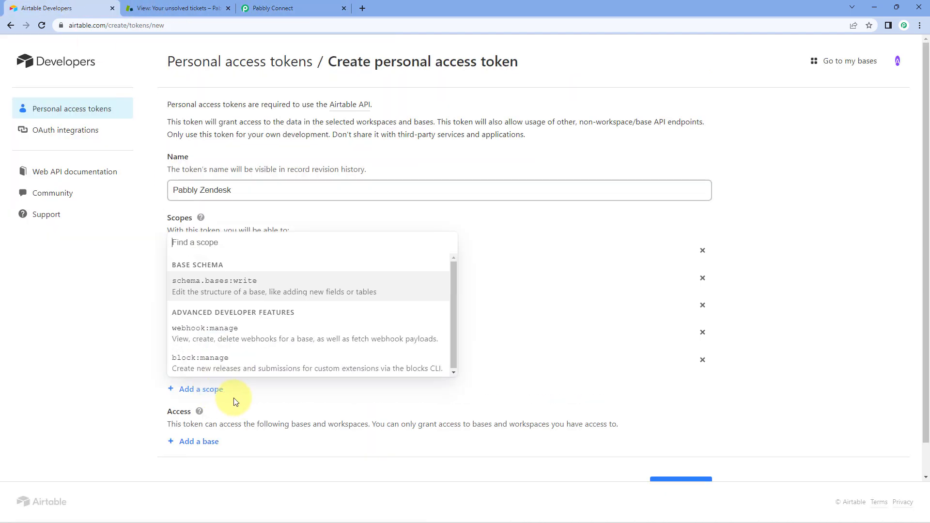
left_click(246, 290)
left_click(207, 417)
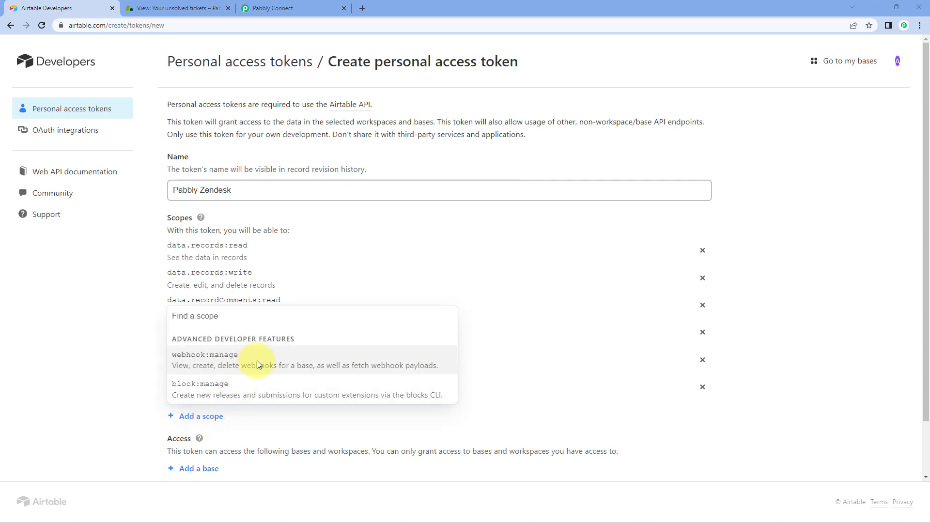
left_click(257, 364)
Give the token access to all current and future bases in all workspaces.
scroll(198, 298, "down", 1)
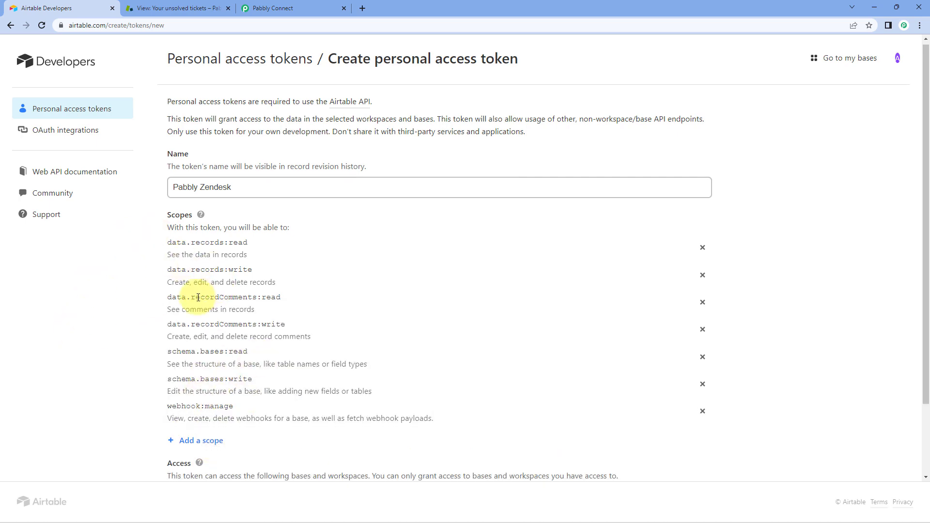
scroll(198, 297, "down", 2)
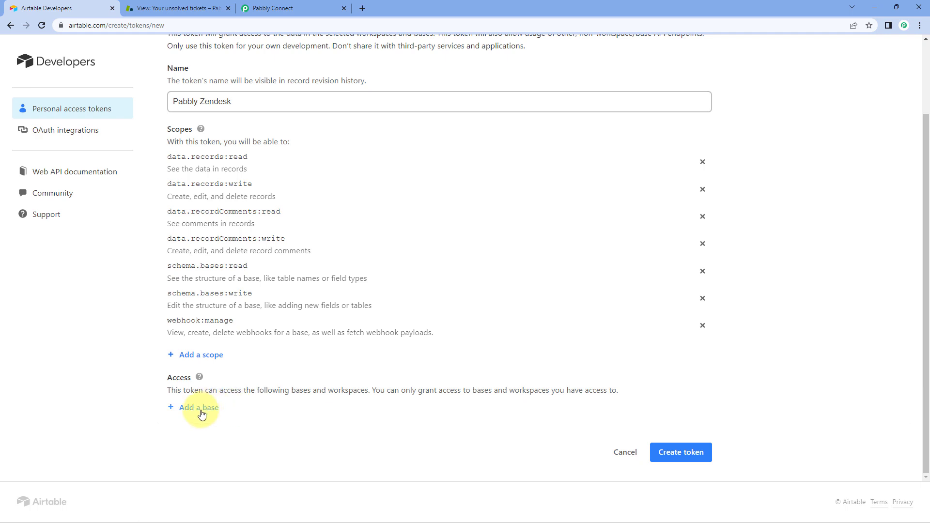
left_click(187, 408)
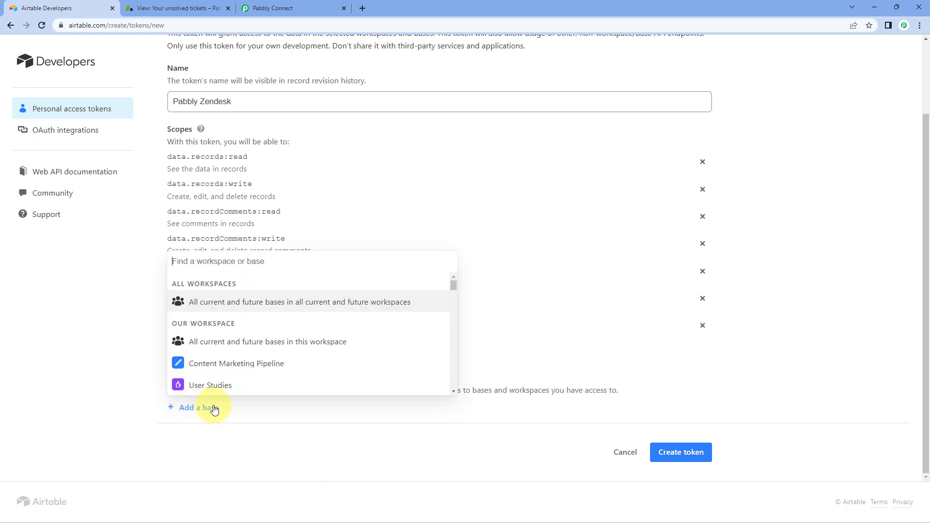
left_click(249, 307)
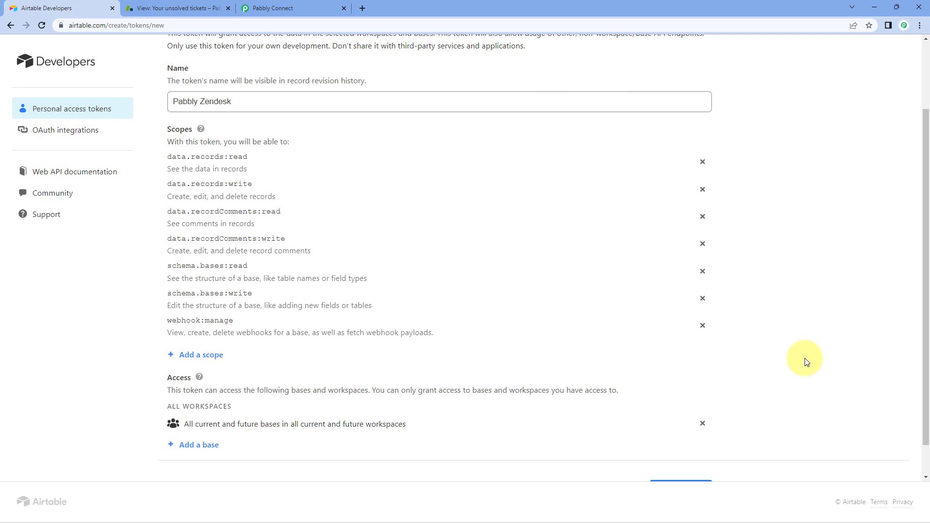
scroll(807, 363, "down", 1)
Create the token and copy it to the clipboard.
left_click(678, 454)
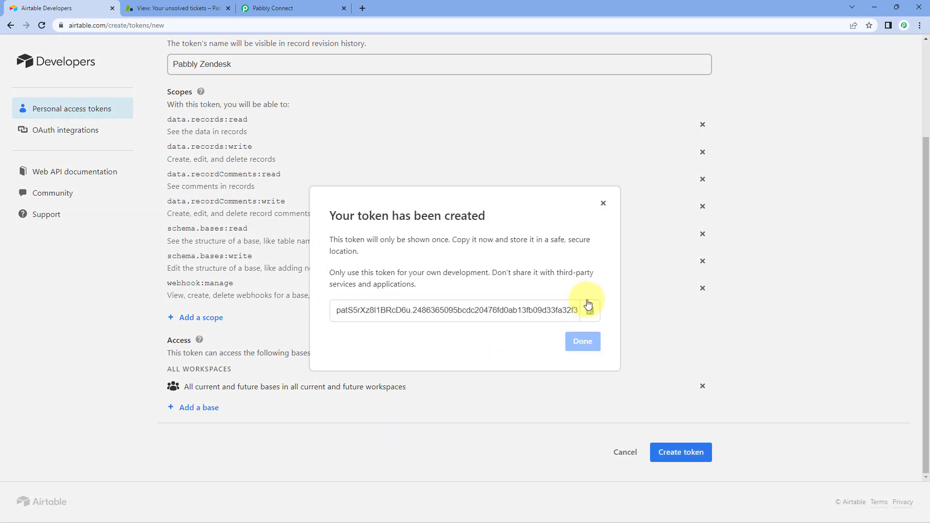
left_click(589, 311)
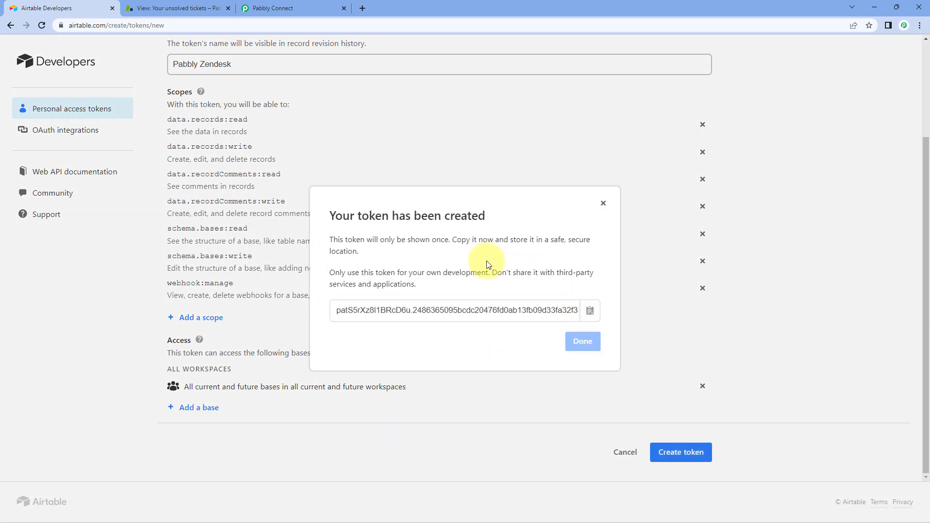
left_click(596, 310)
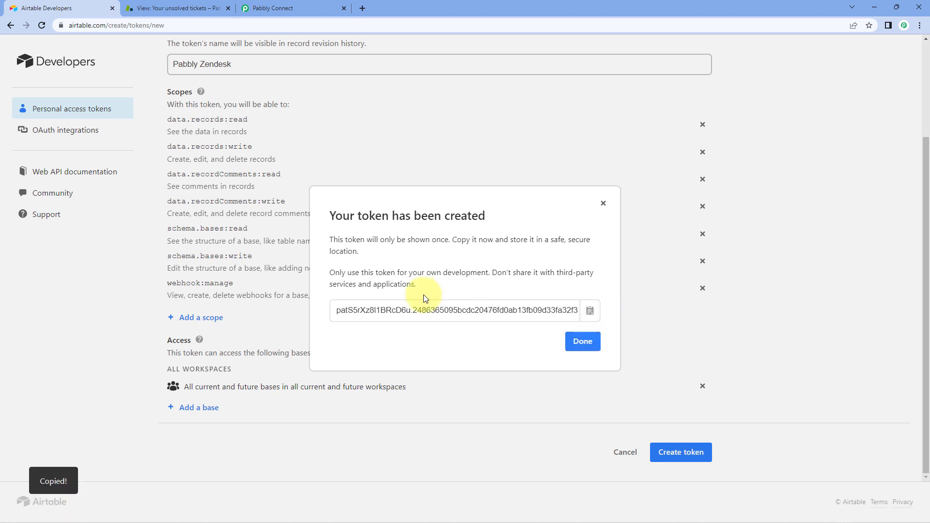
left_click(274, 6)
Paste the copied token into the Airtable connection's Token field and save the connection.
left_click(466, 280)
right_click(466, 281)
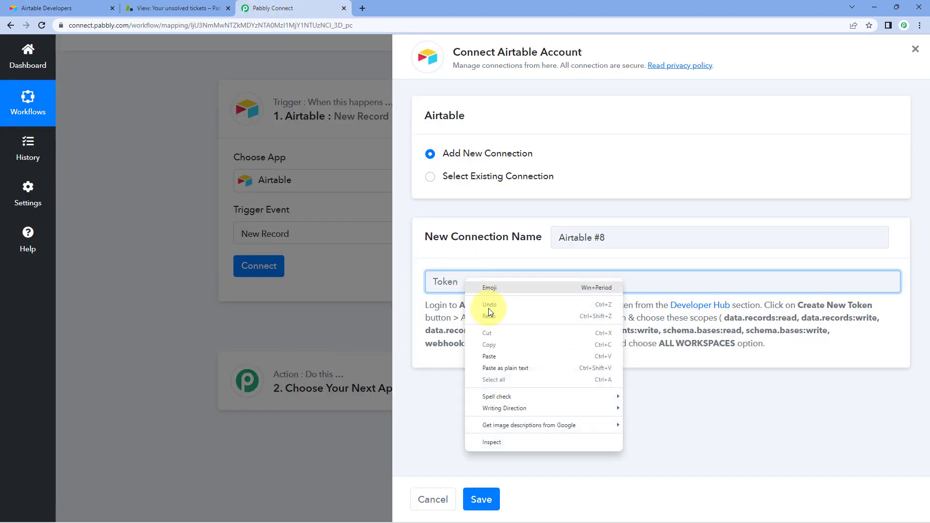
left_click(490, 356)
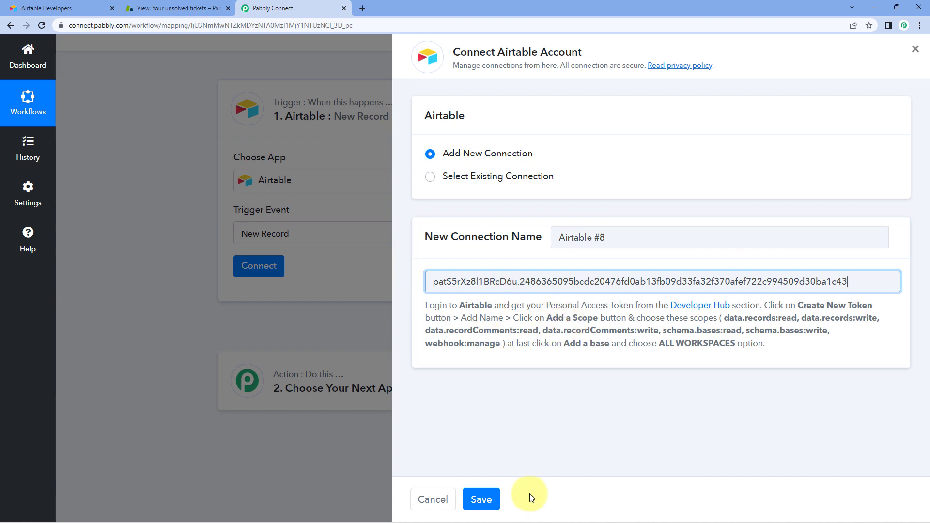
left_click(481, 500)
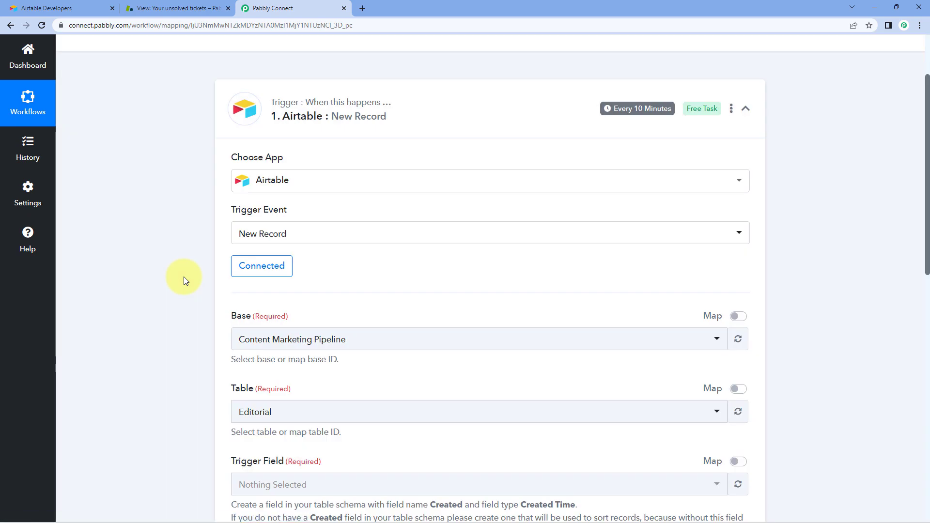
scroll(184, 280, "down", 4)
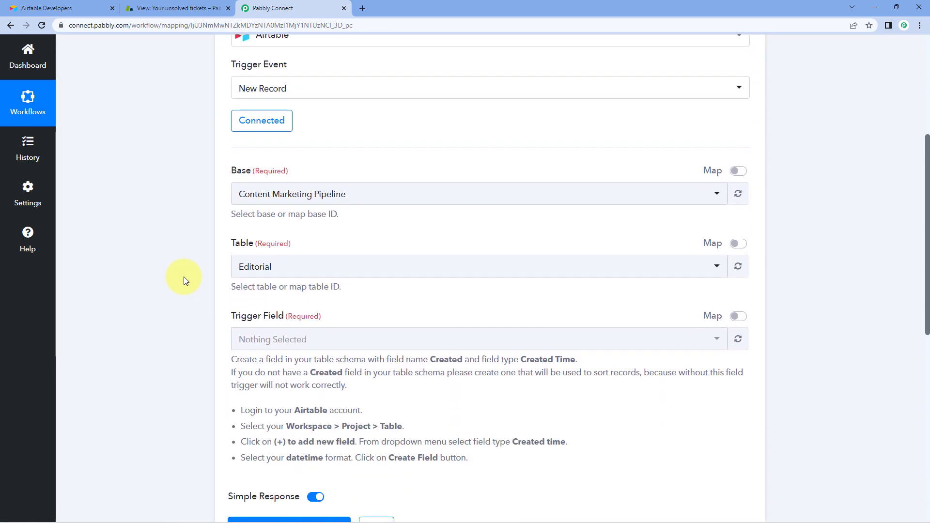
scroll(223, 184, "up", 1)
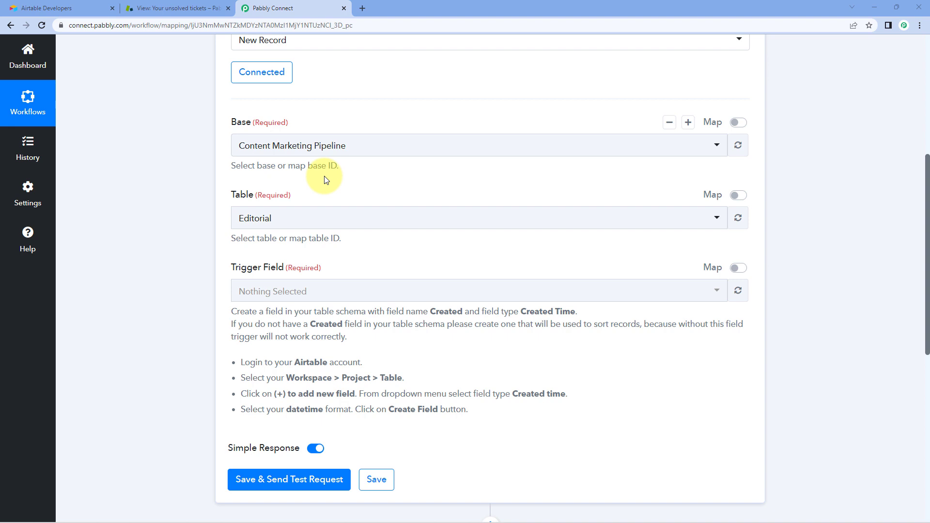
Choose Project Data as the trigger's Airtable base.
left_click(300, 147)
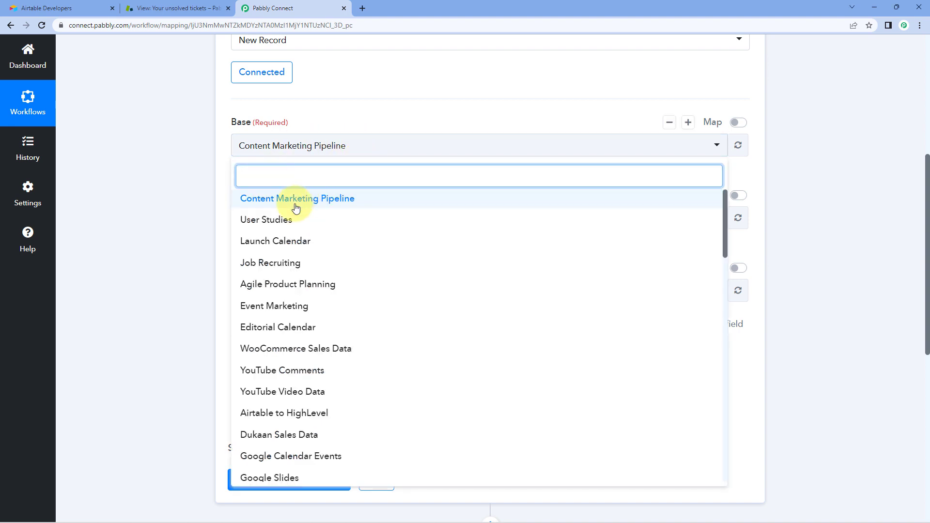
scroll(297, 207, "down", 6)
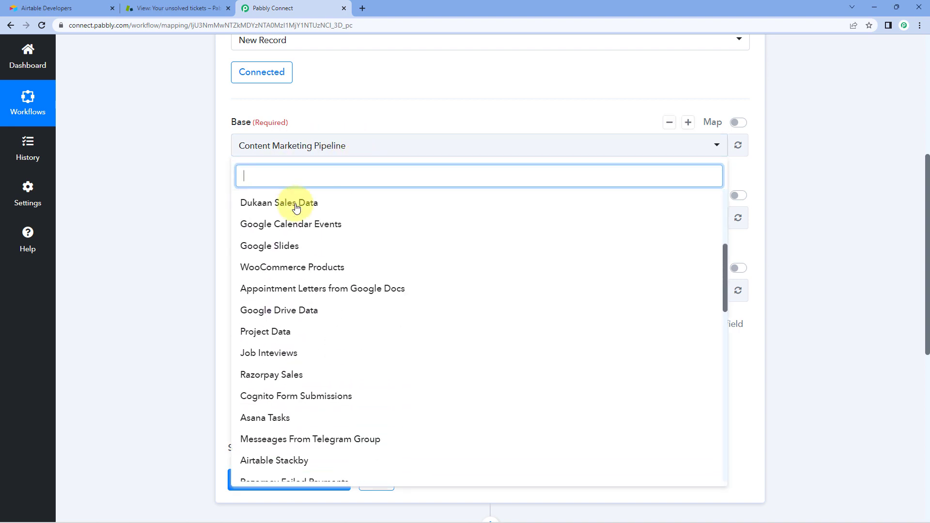
scroll(296, 207, "down", 5)
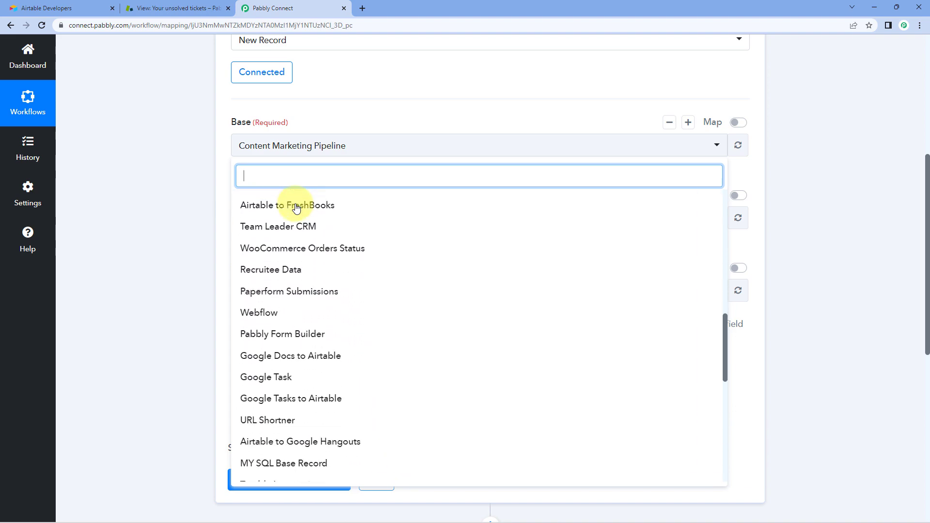
scroll(277, 221, "up", 10)
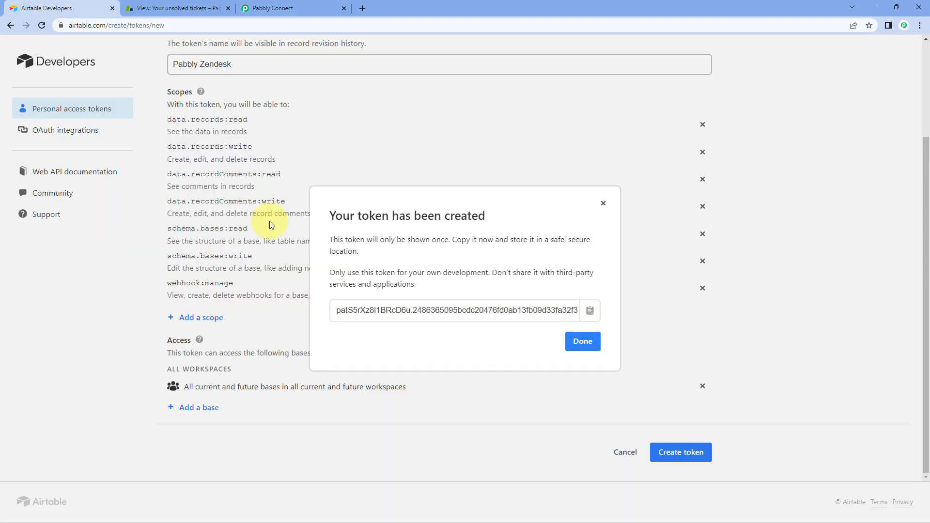
left_click(8, 25)
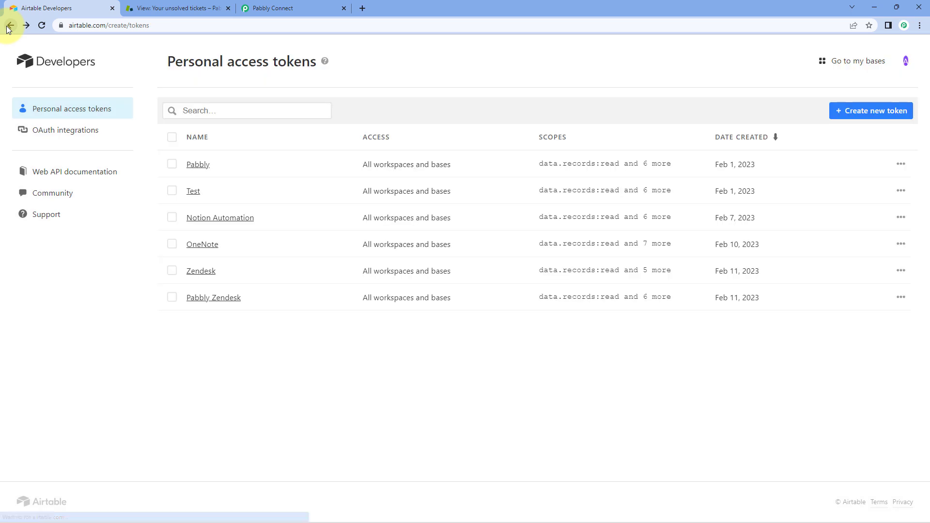
left_click(9, 25)
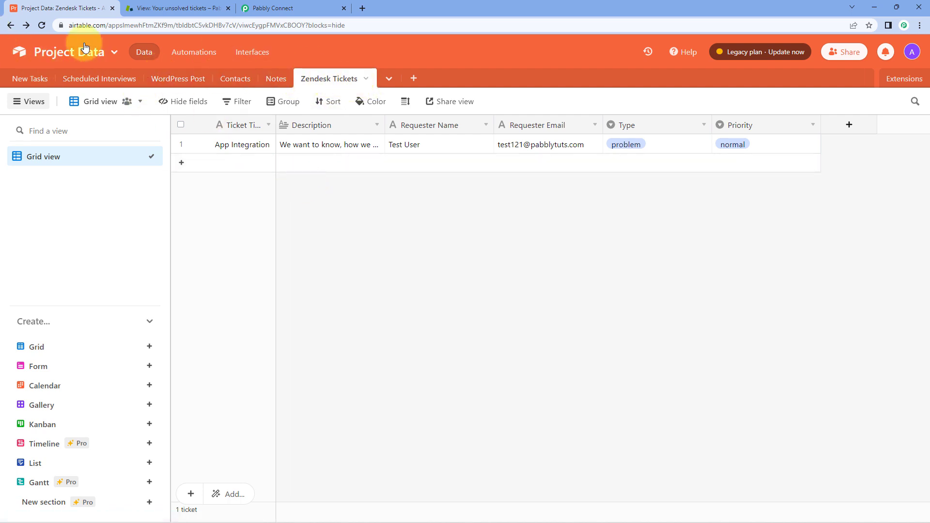
left_click(324, 4)
type("Pro")
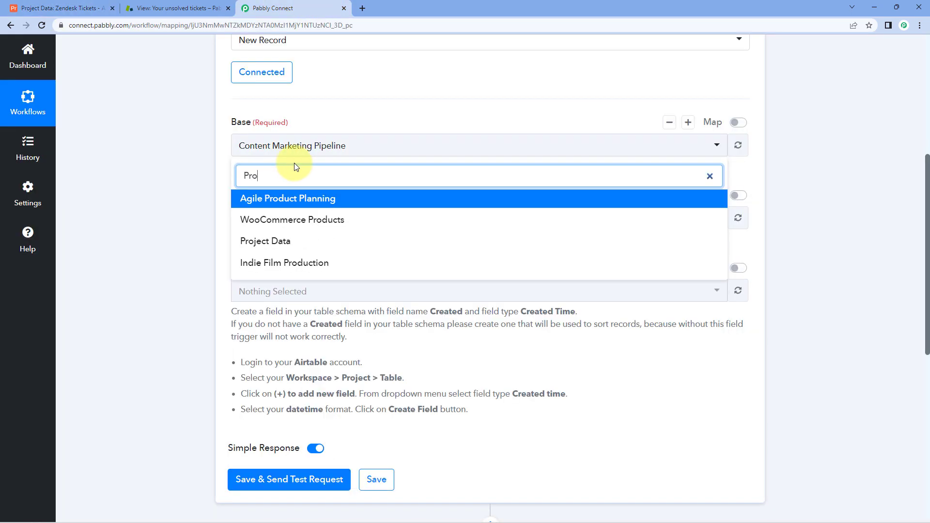
left_click(297, 243)
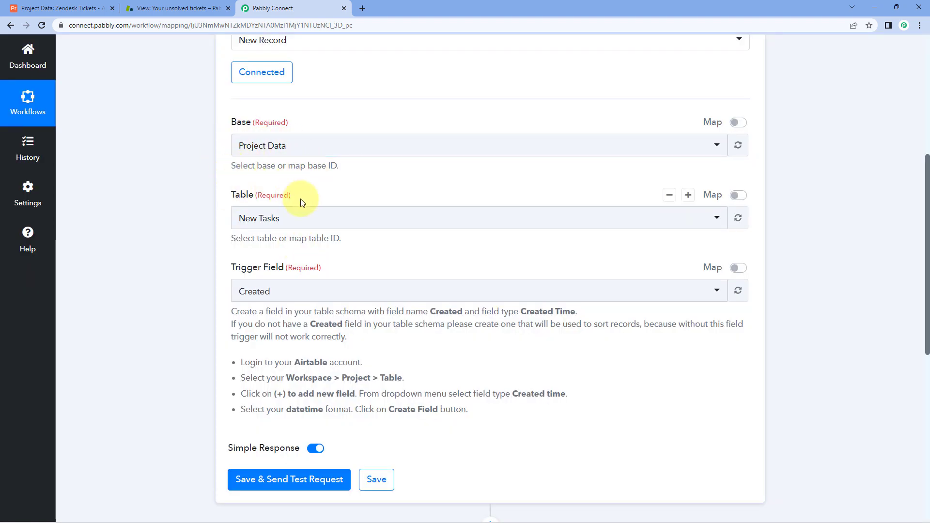
Set the trigger table to Zendesk Tickets and view that table in Airtable.
left_click(29, 9)
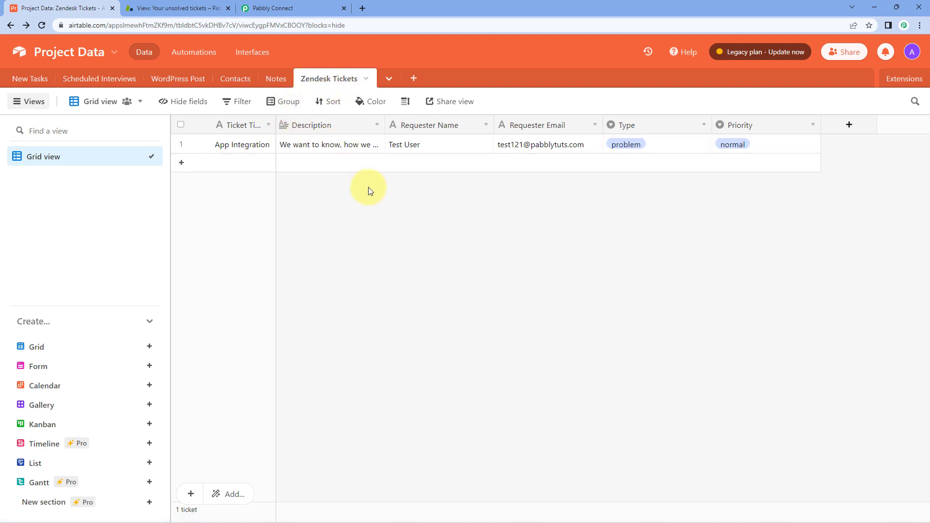
left_click(307, 5)
left_click(312, 219)
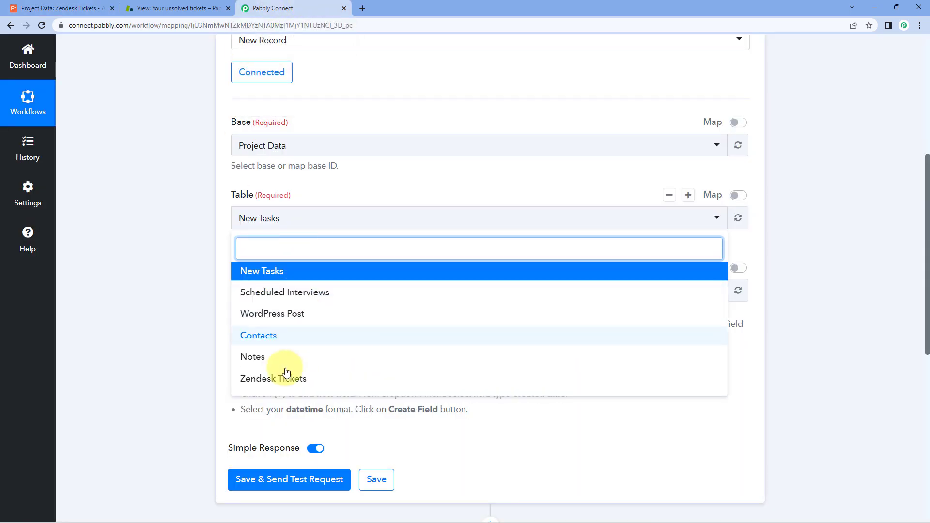
left_click(295, 379)
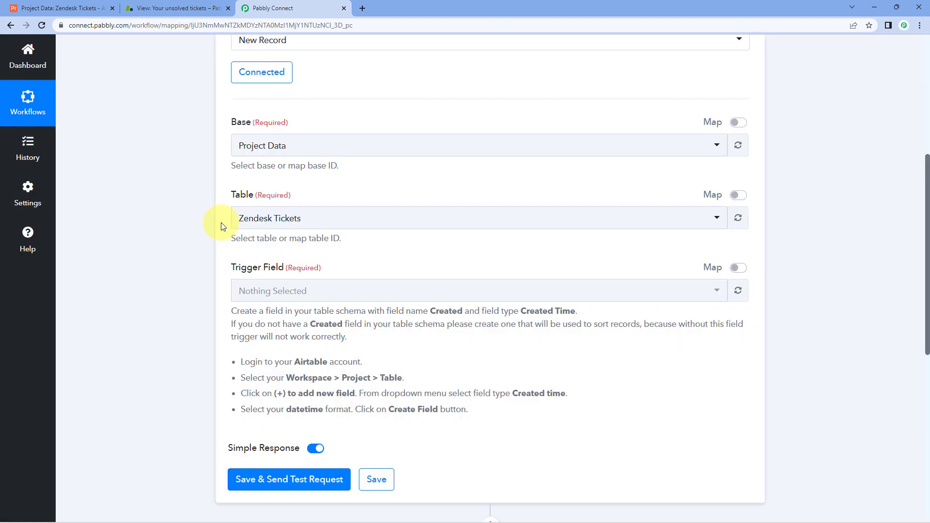
scroll(233, 226, "down", 1)
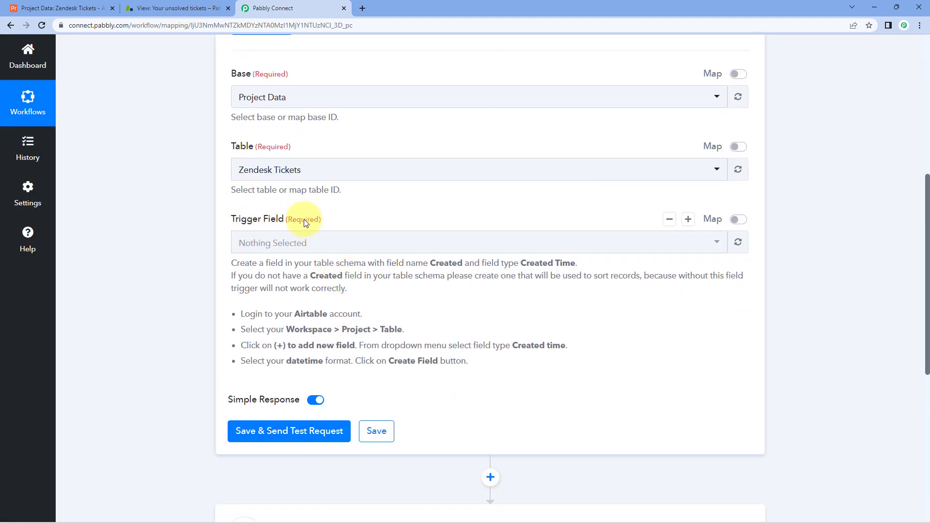
left_click(61, 8)
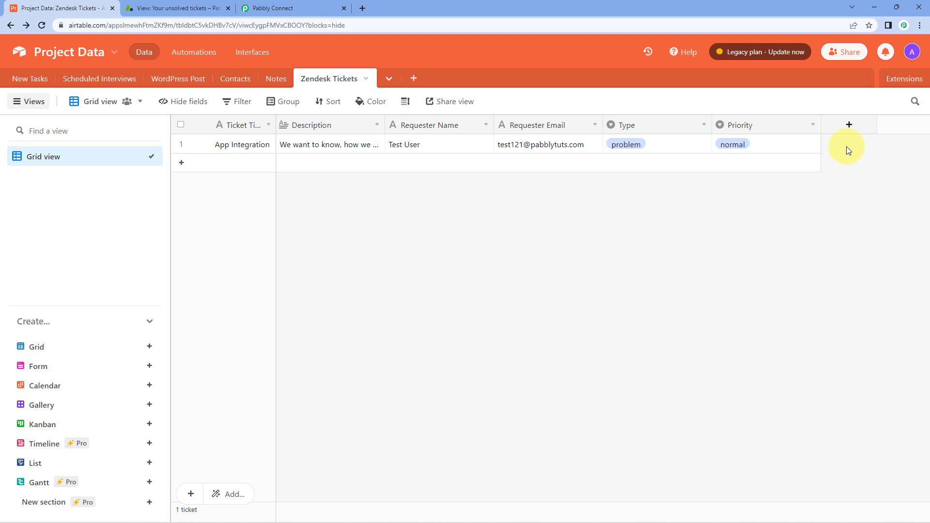
Note the trigger's required field: name Created, type Created Time.
left_click(286, 7)
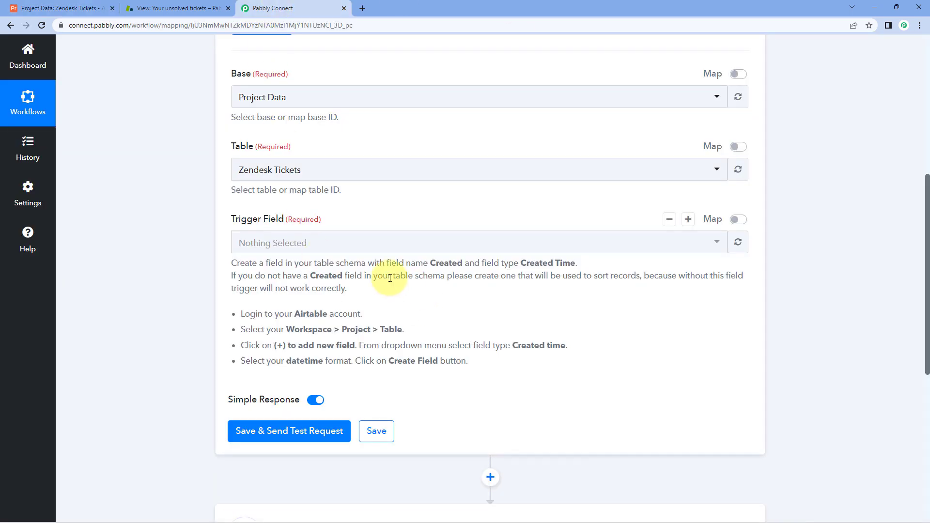
double_click(318, 276)
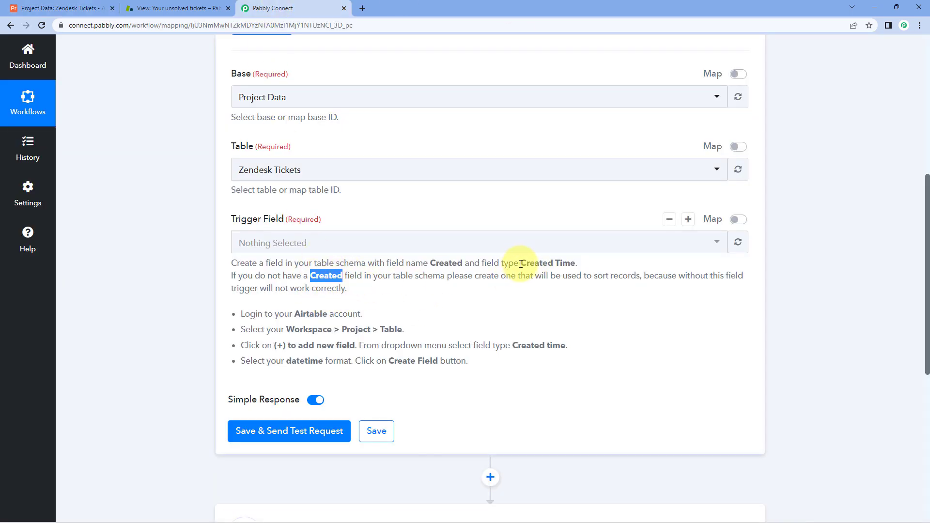
left_click_drag(521, 264, 578, 264)
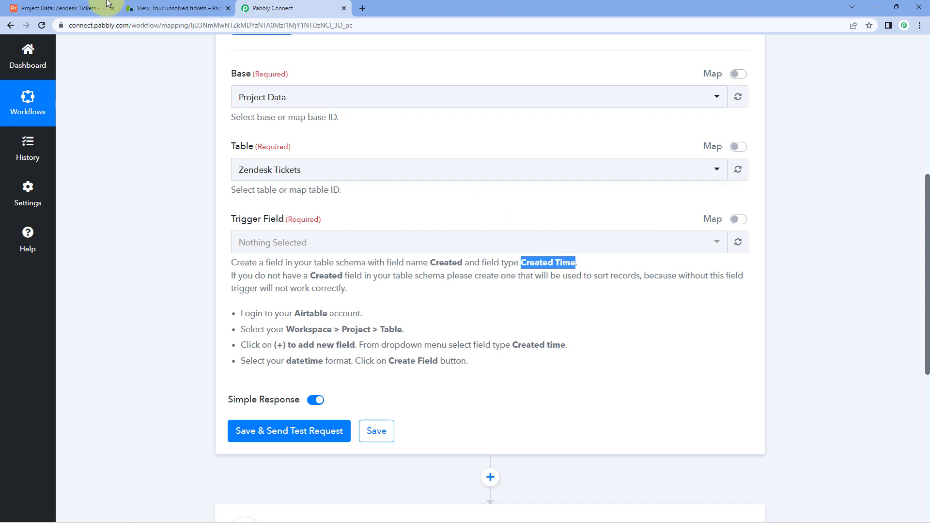
left_click(92, 7)
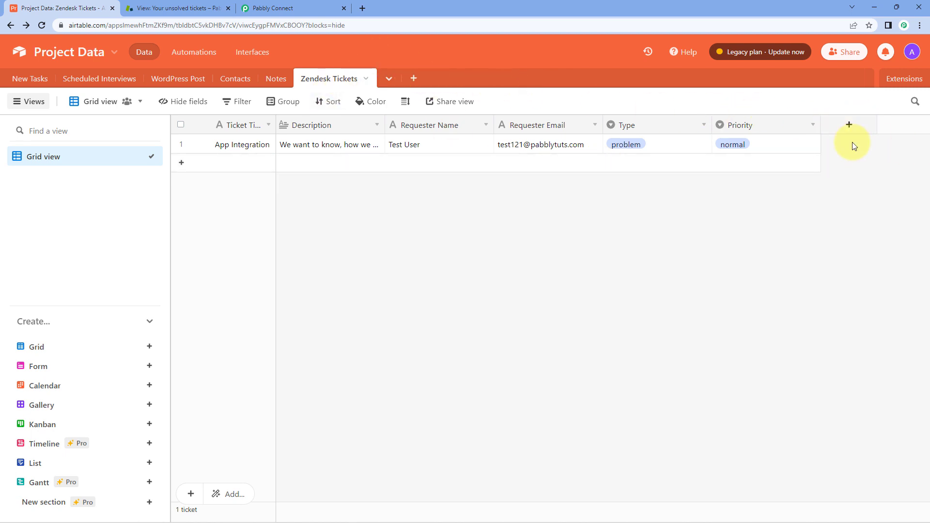
Add a Created field of type Created time to the Zendesk Tickets table.
left_click(851, 126)
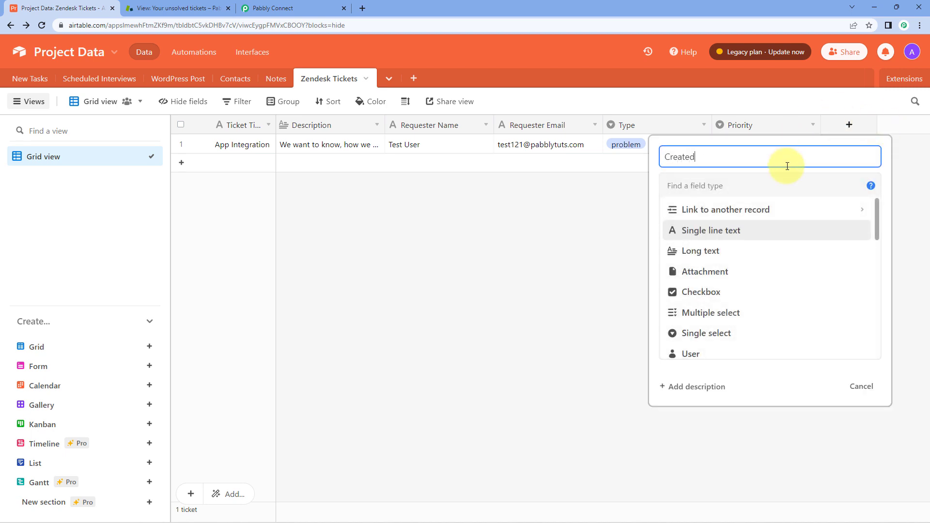
scroll(731, 225, "down", 3)
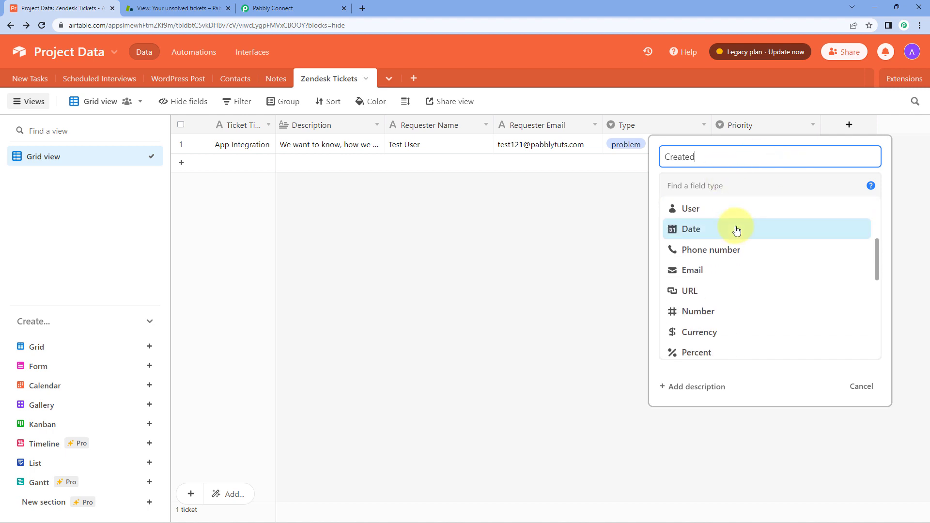
scroll(737, 229, "down", 5)
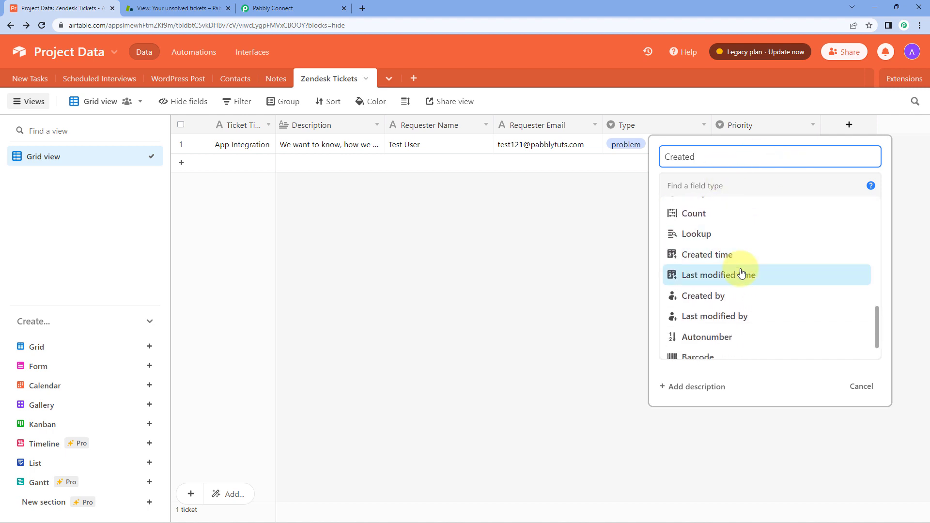
left_click(738, 256)
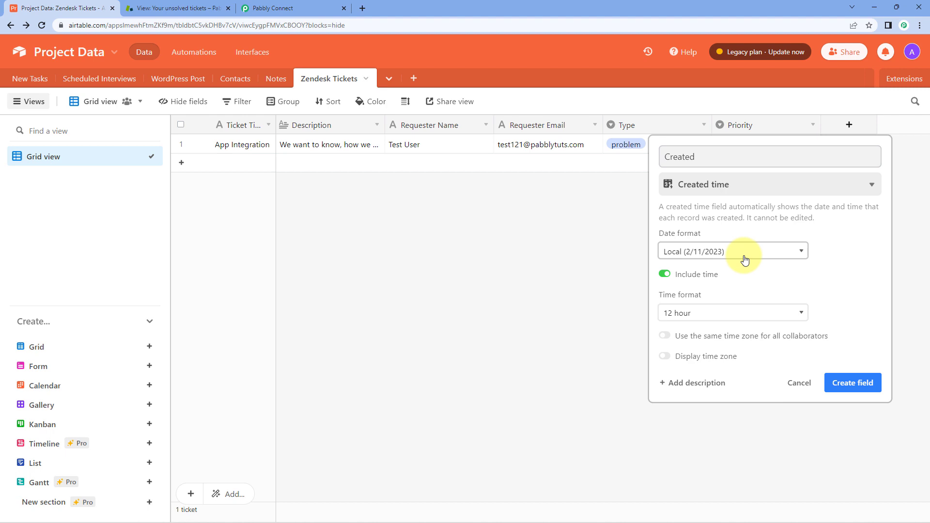
left_click(881, 383)
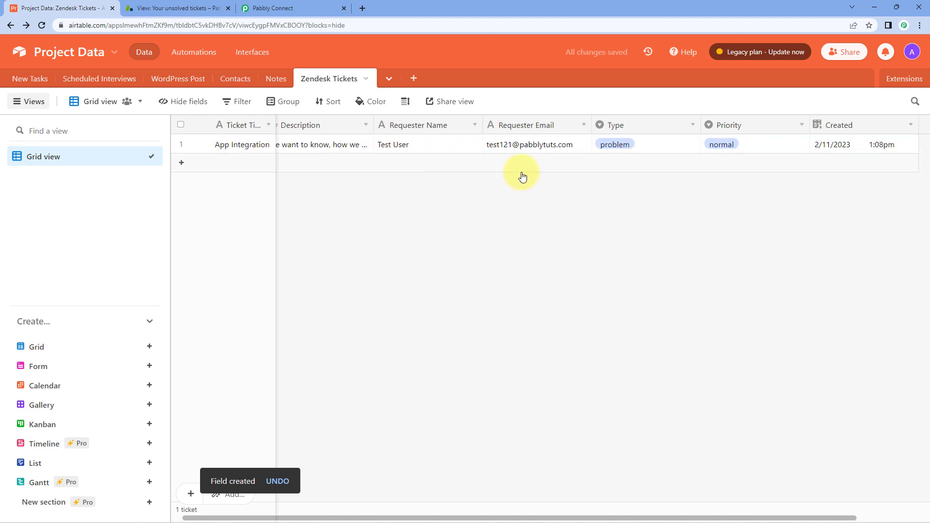
scroll(523, 177, "left", 1)
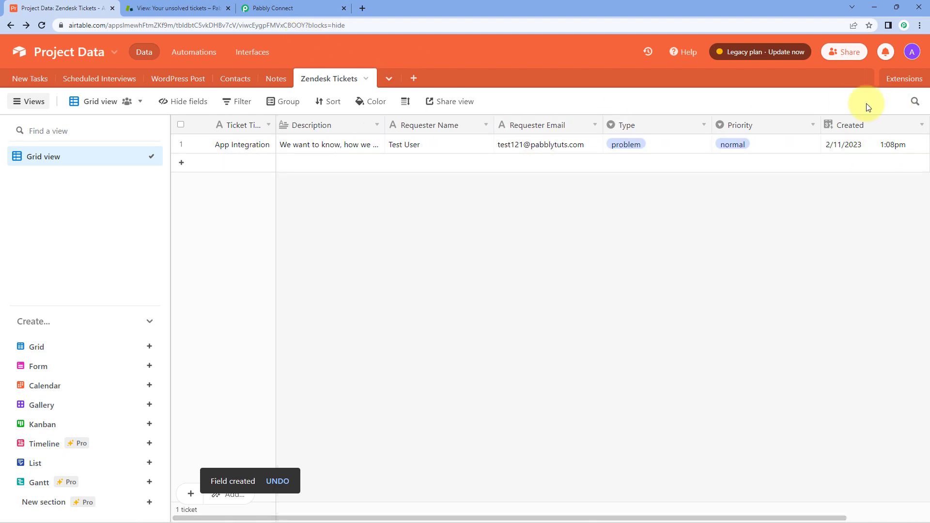
Reload the trigger fields, choose Created as the trigger field, and fetch a test record.
left_click(300, 8)
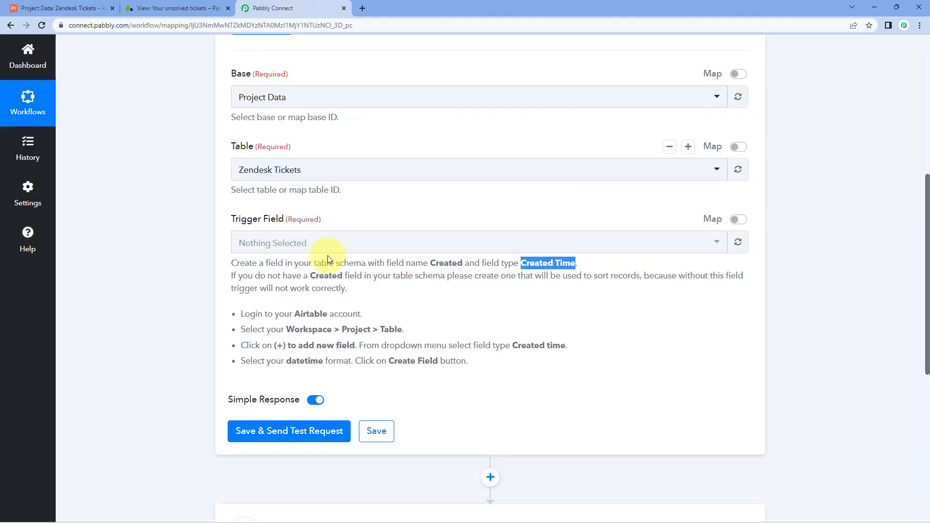
left_click(739, 243)
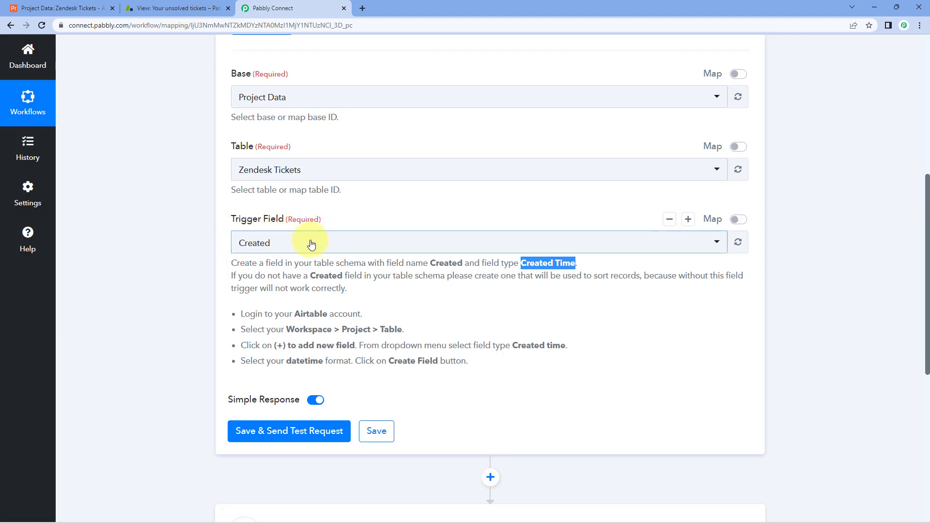
left_click(311, 245)
left_click(259, 295)
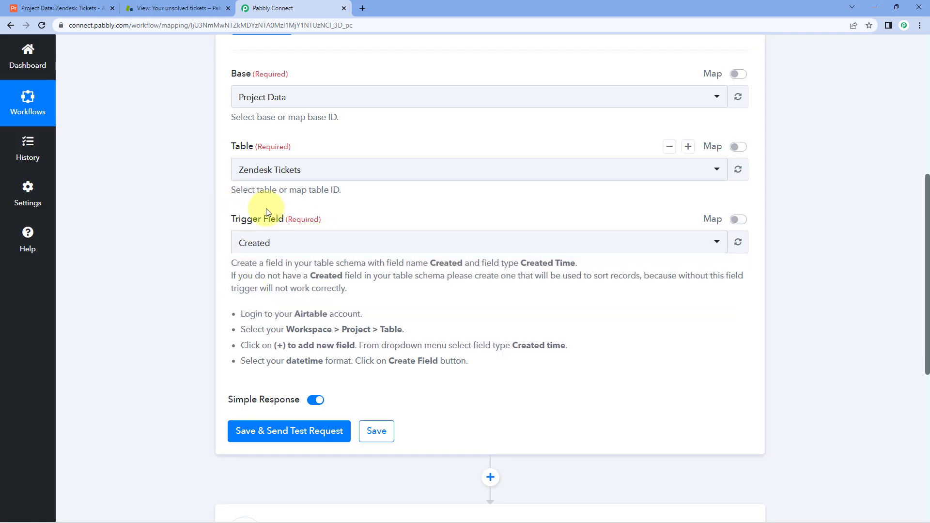
scroll(283, 277, "up", 3)
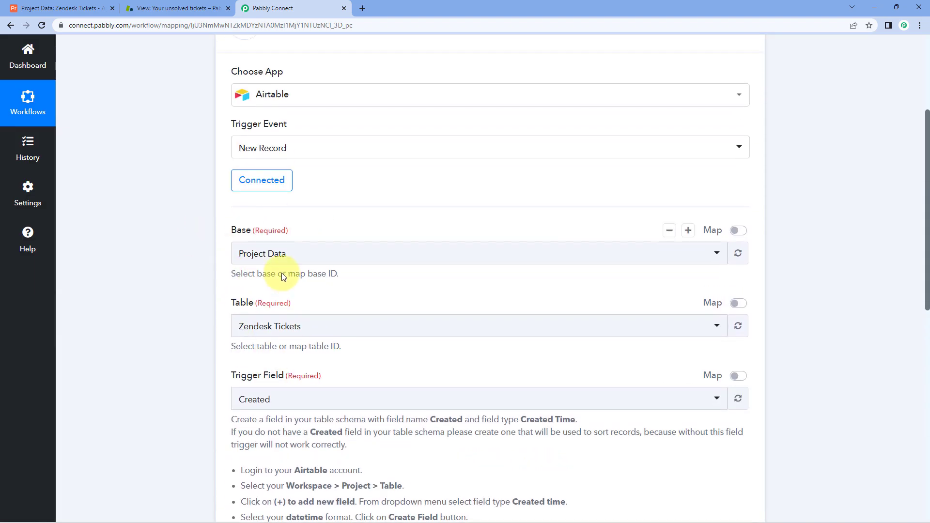
scroll(284, 277, "up", 2)
scroll(270, 274, "down", 8)
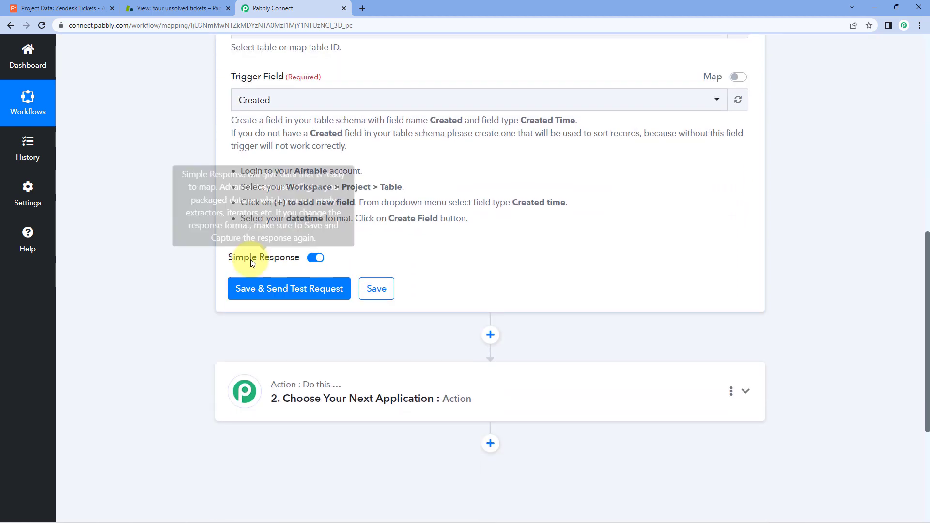
left_click(293, 282)
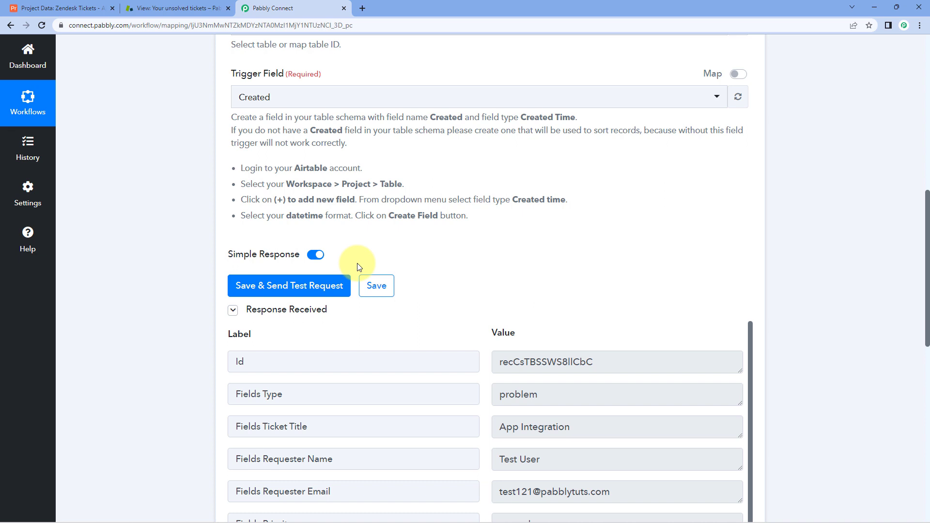
Compare the test response's Type value against the Airtable ticket row.
left_click(90, 8)
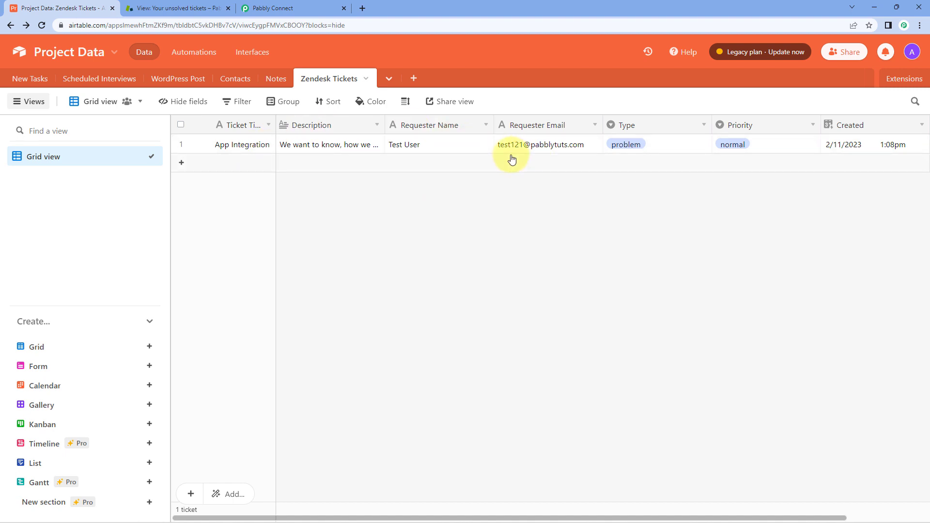
left_click(274, 8)
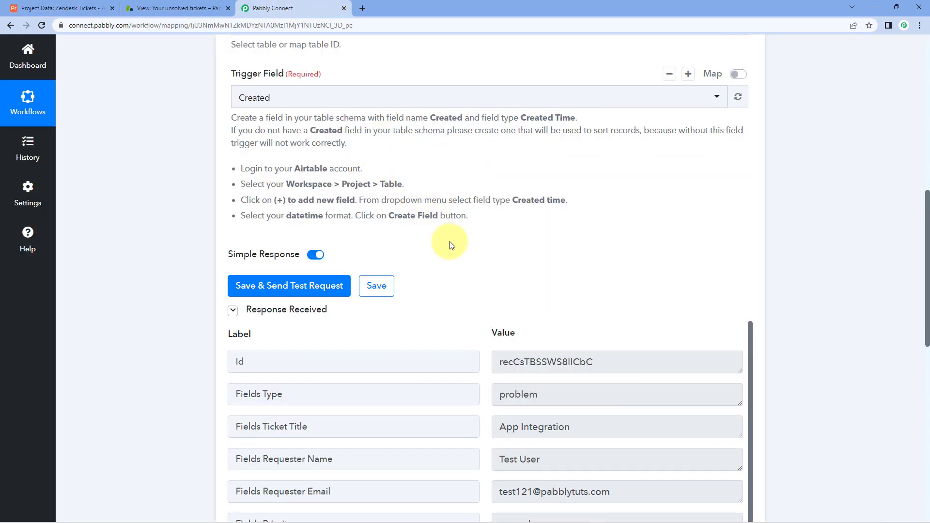
scroll(449, 245, "down", 4)
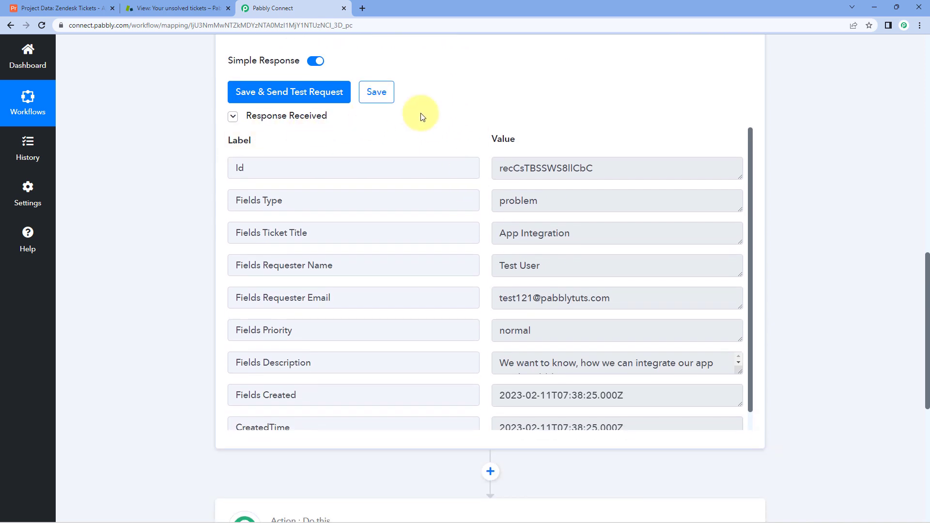
scroll(472, 125, "down", 1)
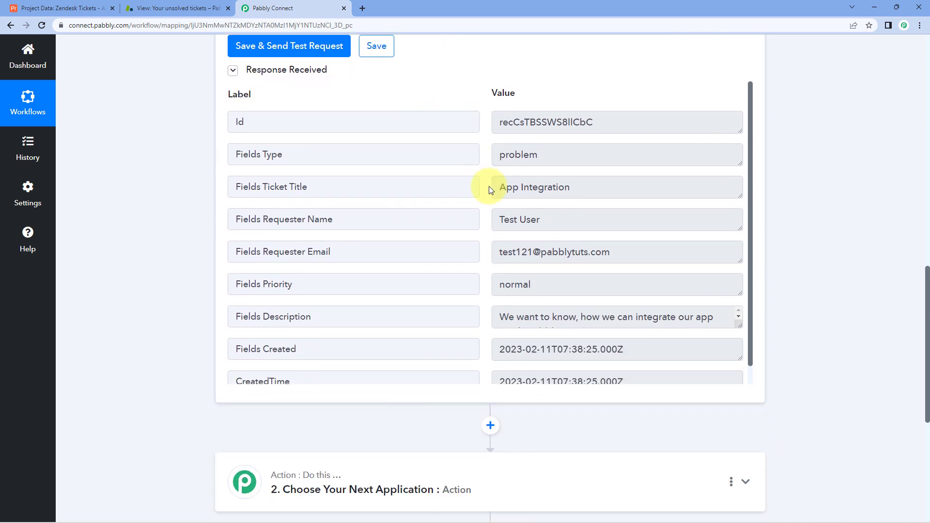
scroll(483, 174, "down", 1)
scroll(484, 175, "up", 1)
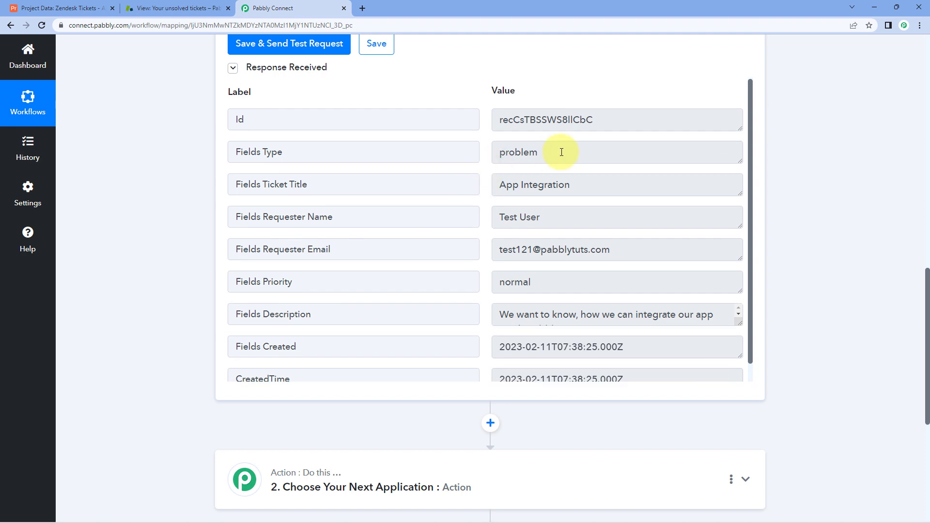
double_click(559, 152)
left_click(83, 12)
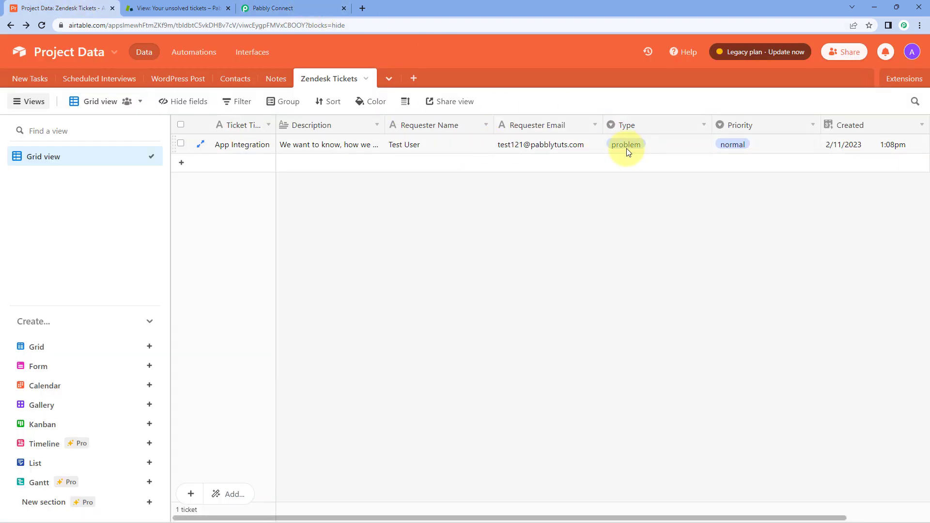
left_click(325, 5)
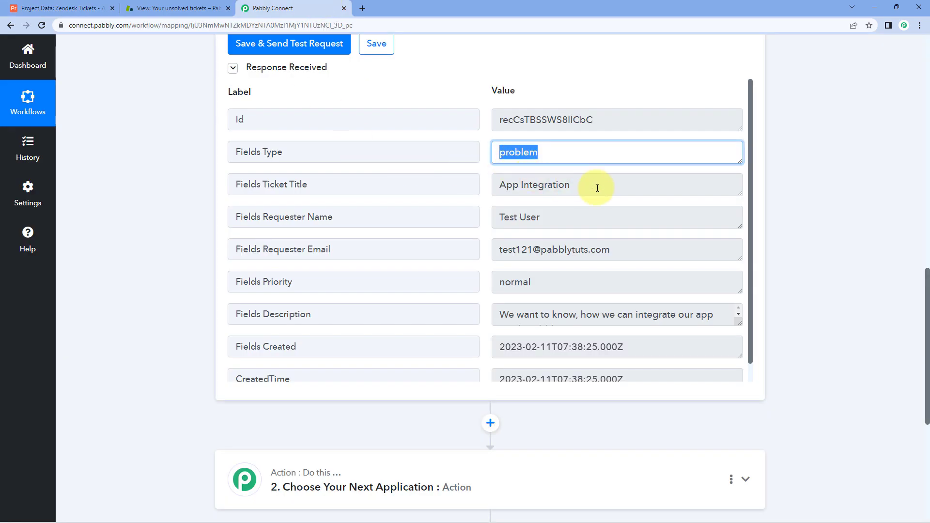
Check the title 'App Integration', requester name and e-mail, priority normal, and description against Airtable.
left_click_drag(596, 187, 452, 188)
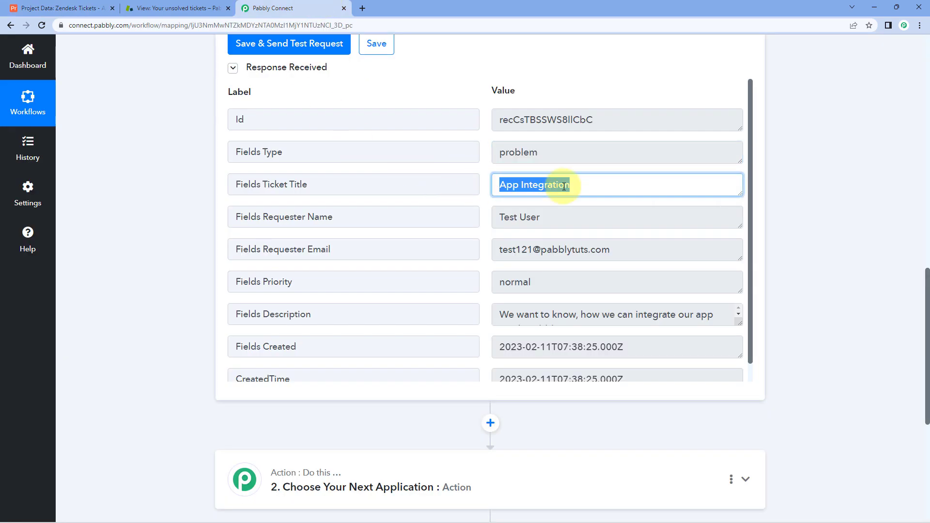
left_click(90, 8)
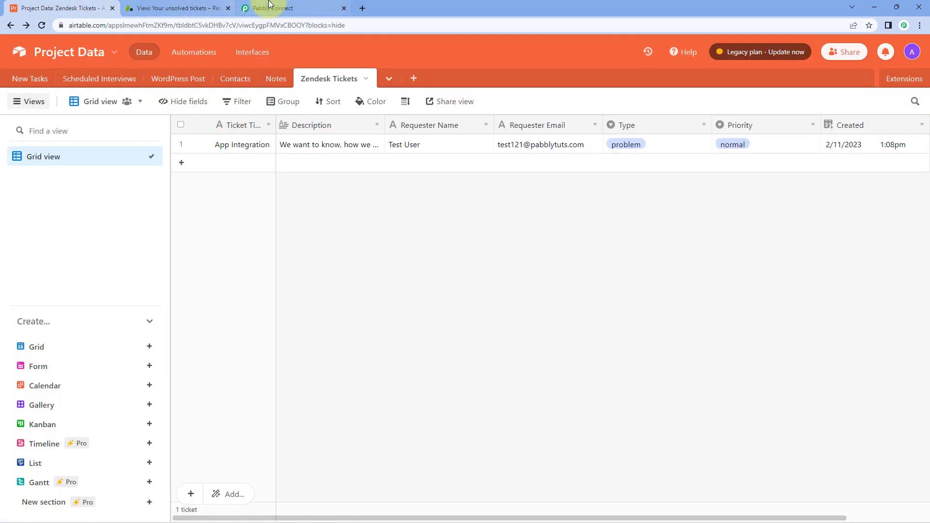
left_click(266, 8)
left_click_drag(564, 220, 457, 216)
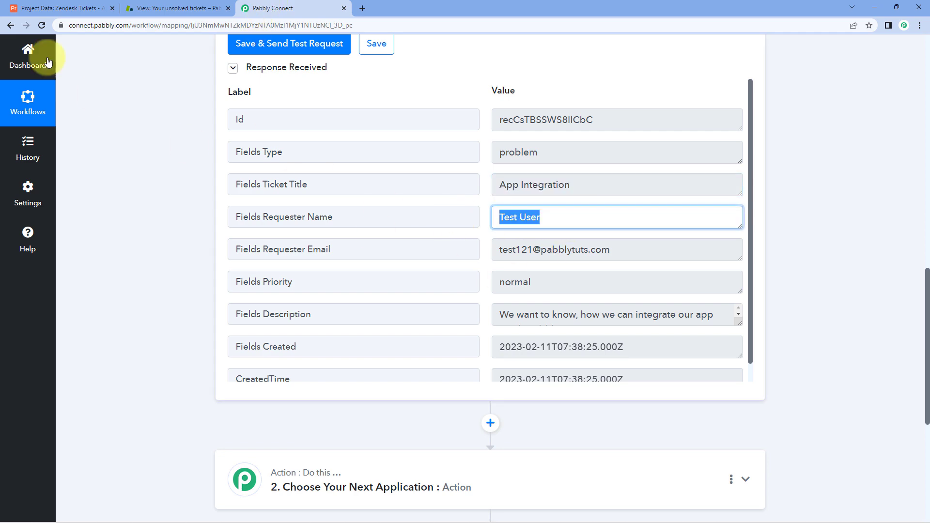
left_click(58, 8)
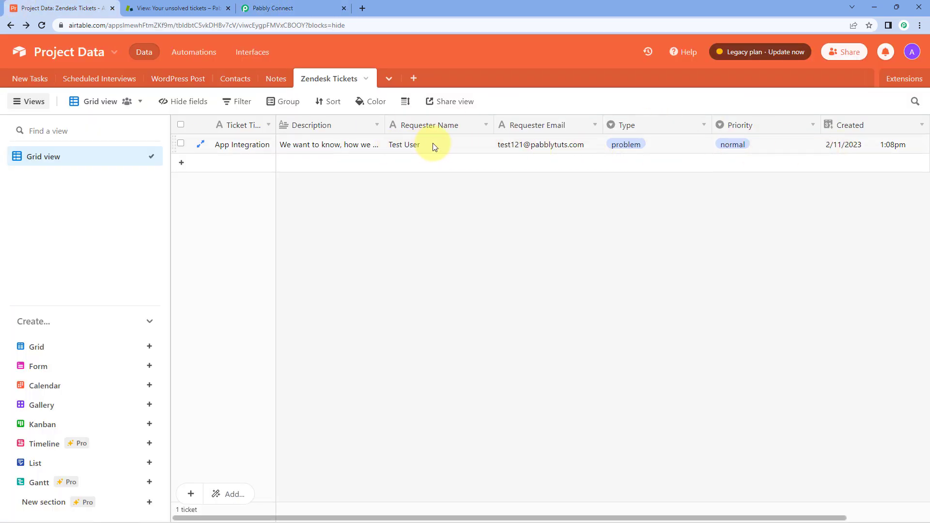
left_click(301, 8)
left_click_drag(672, 248, 458, 254)
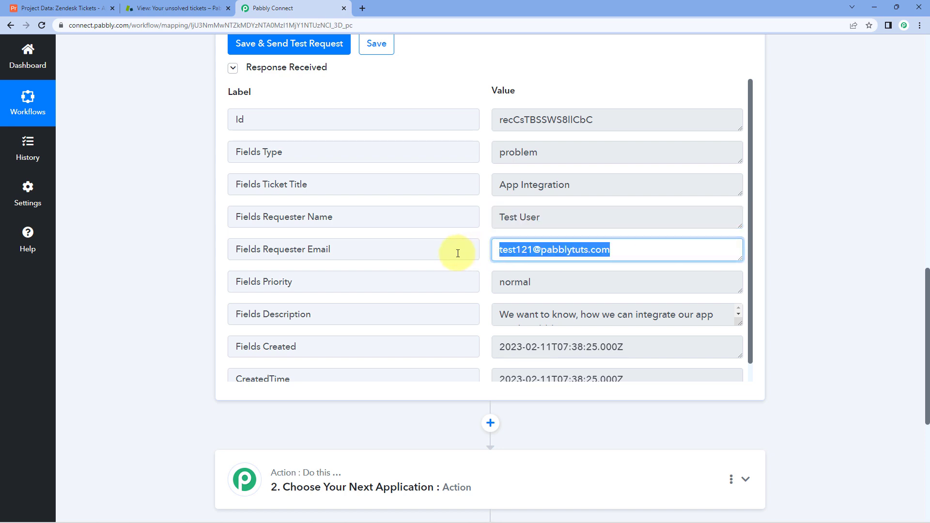
left_click_drag(584, 278, 477, 282)
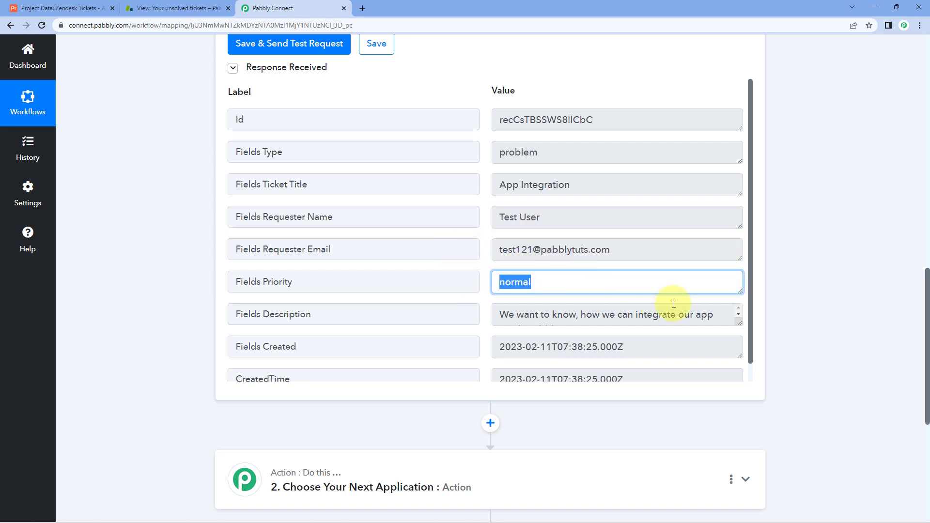
left_click(688, 317)
left_click_drag(740, 322, 738, 340)
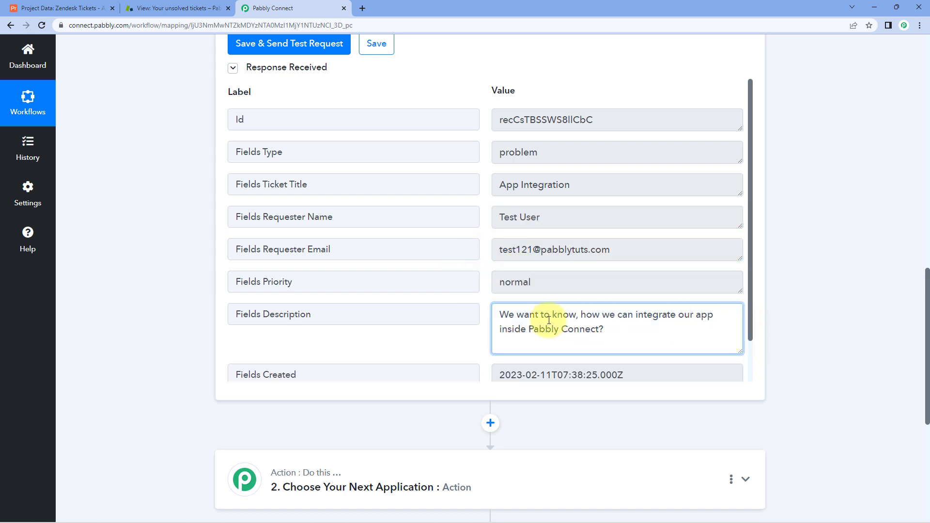
scroll(496, 281, "down", 2)
Recheck the Airtable ticket record, then scroll down to the empty next action step.
left_click(63, 8)
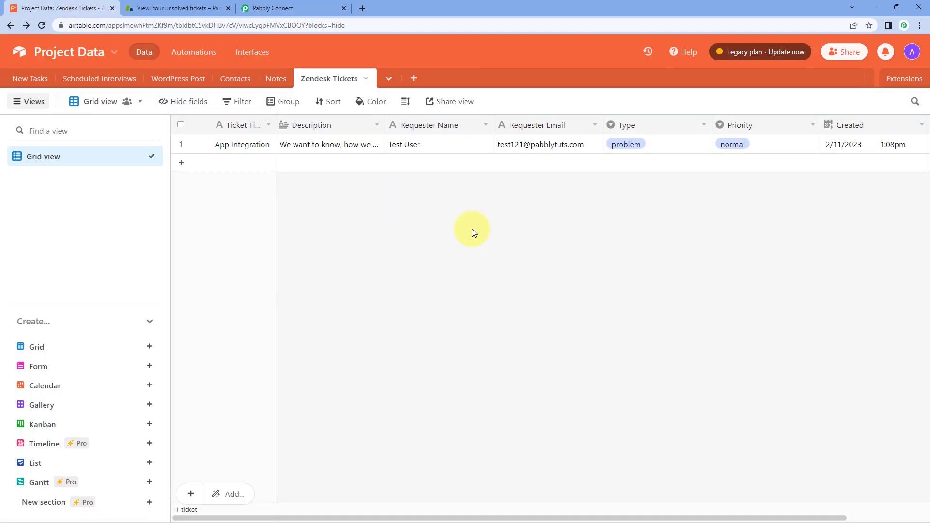
left_click(291, 8)
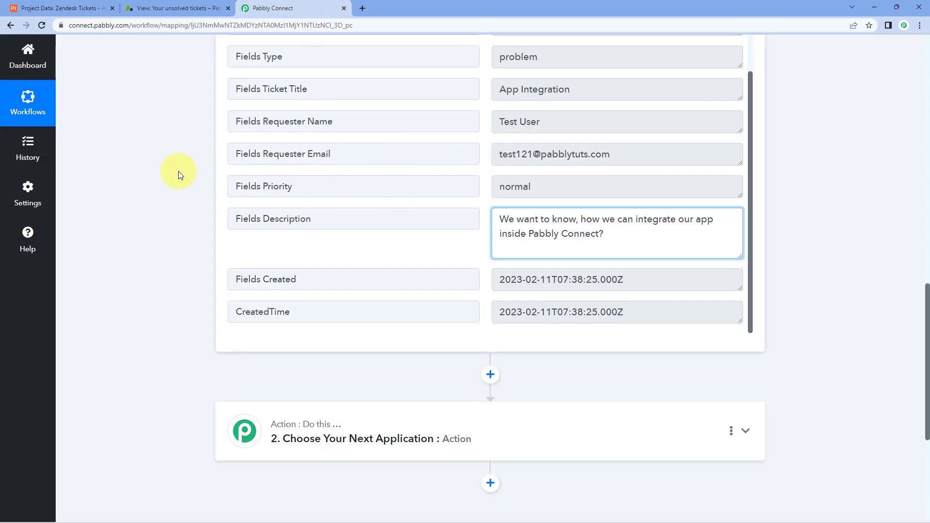
scroll(168, 174, "up", 1)
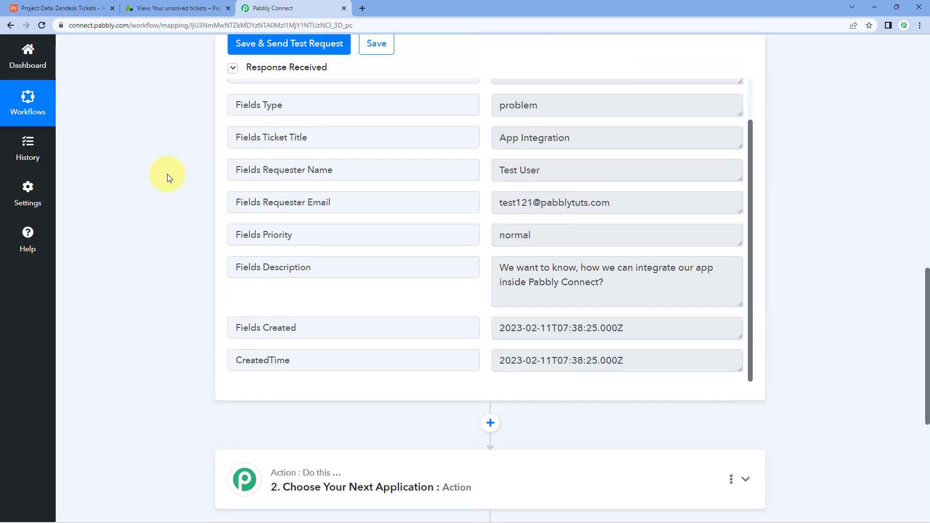
left_click(96, 7)
left_click(298, 5)
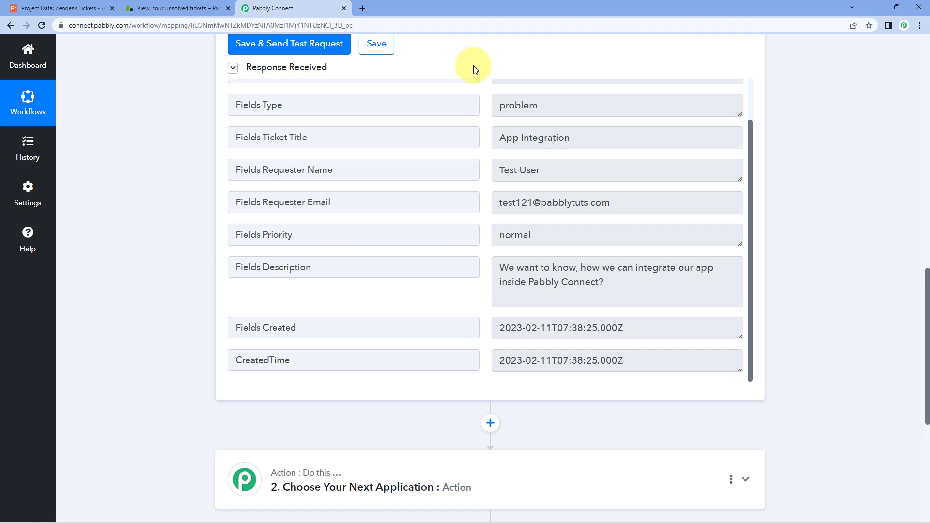
scroll(508, 141, "up", 1)
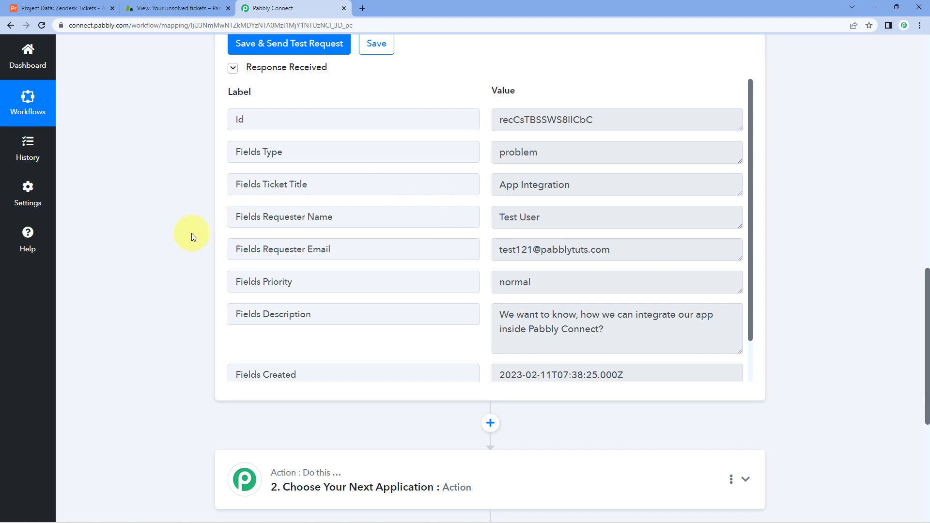
scroll(191, 234, "down", 6)
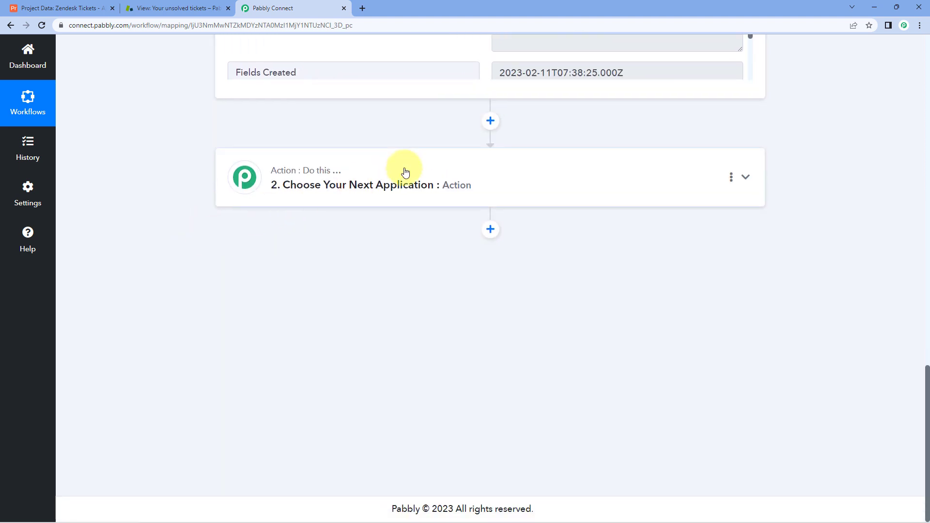
Set the action step to Zendesk with the Create Ticket event and begin connecting an account.
left_click(403, 172)
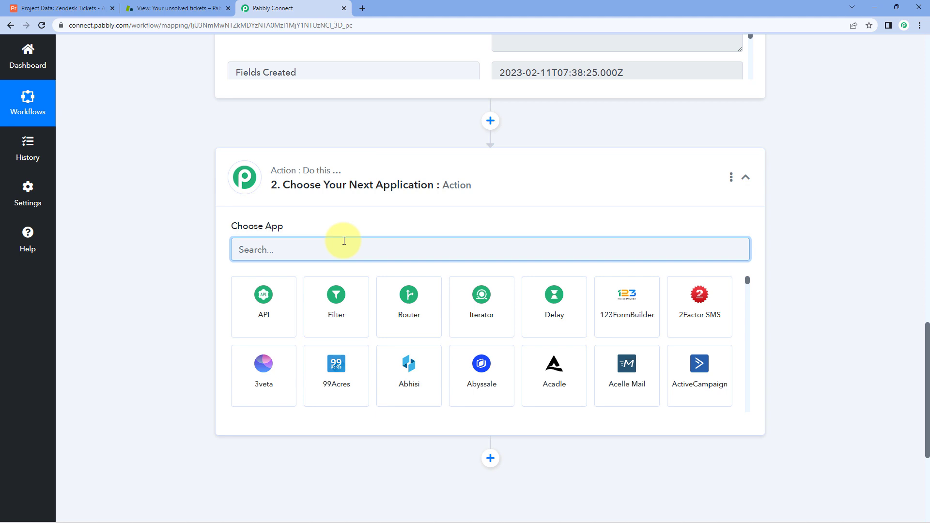
type("Zendes")
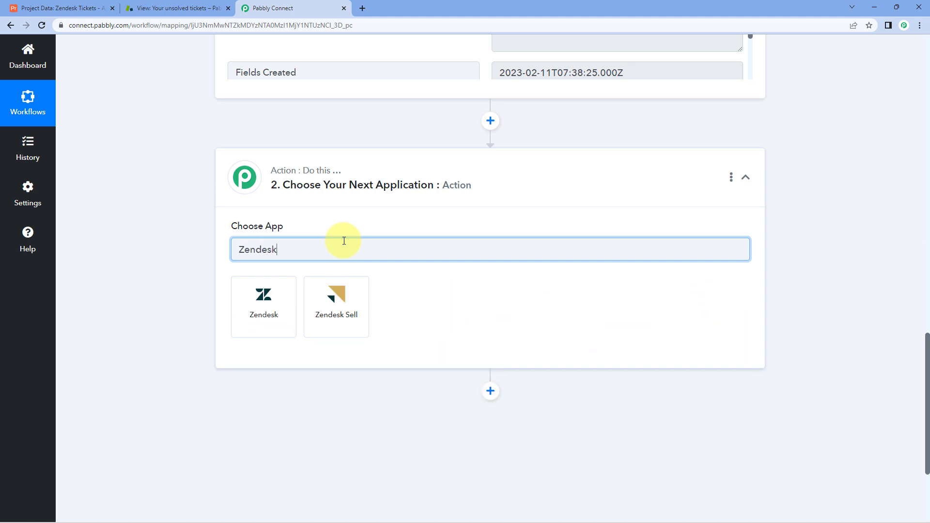
type("k")
left_click(266, 293)
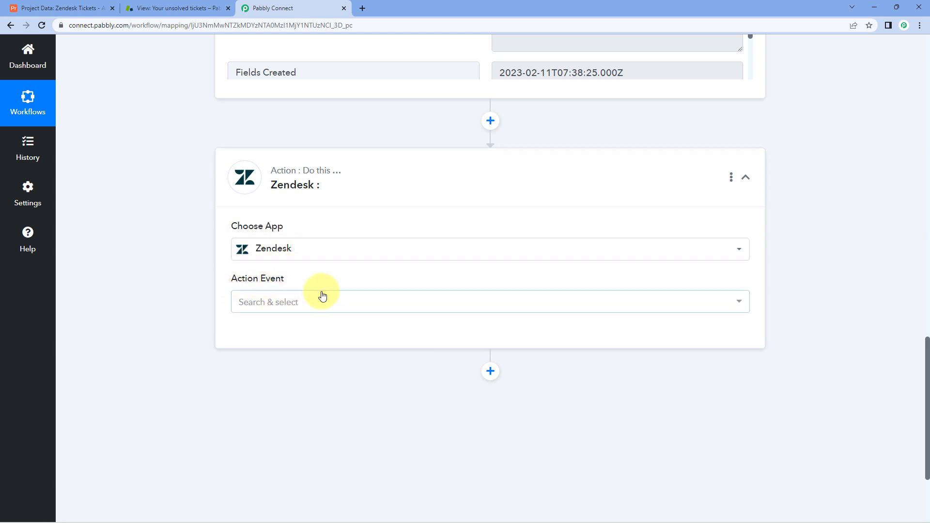
left_click(315, 302)
scroll(199, 276, "down", 2)
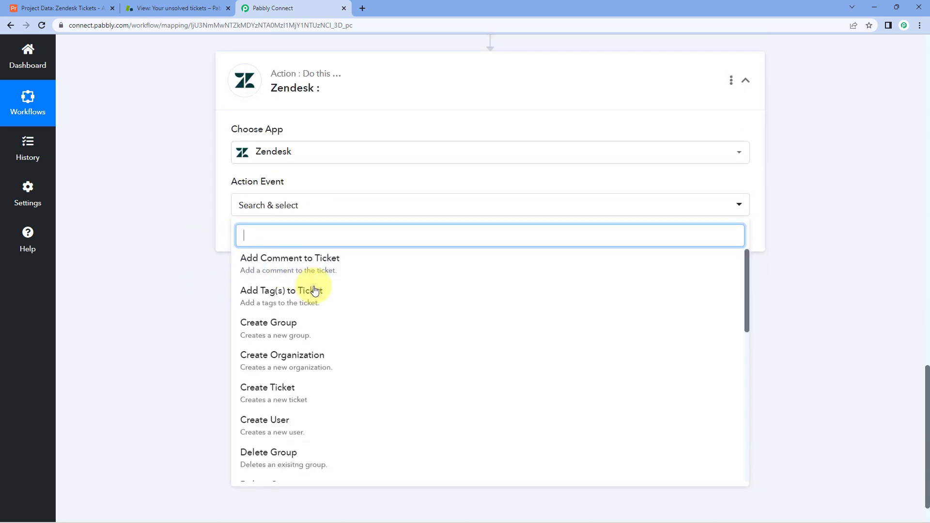
left_click(320, 391)
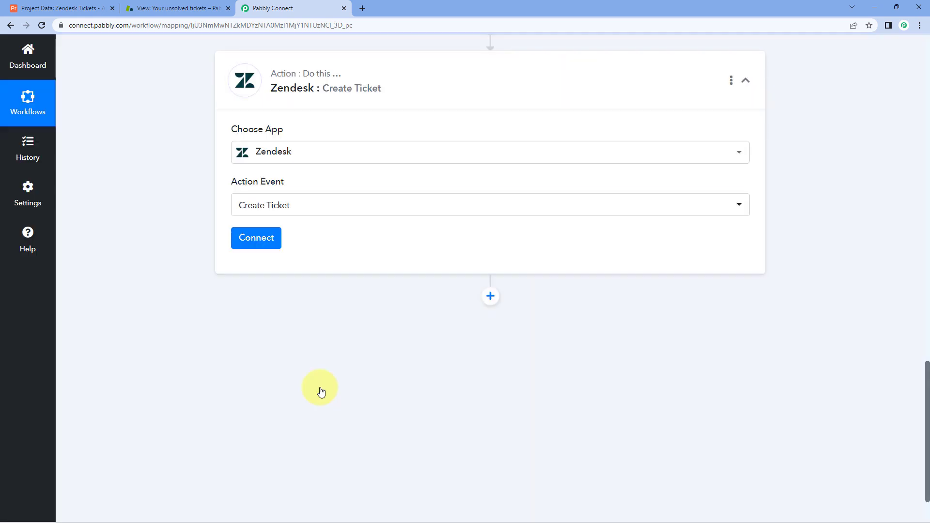
left_click(278, 243)
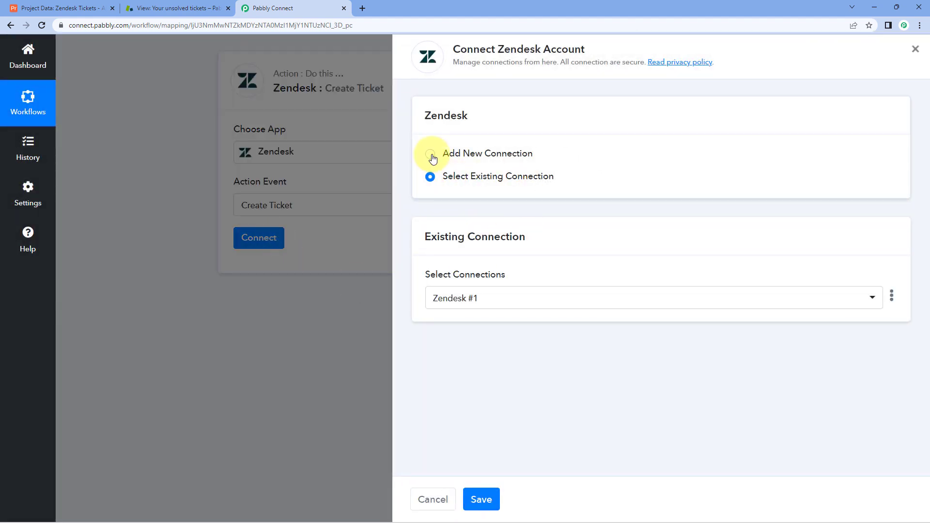
Start a new Zendesk connection and review its username, password and subdomain requirements.
left_click(491, 154)
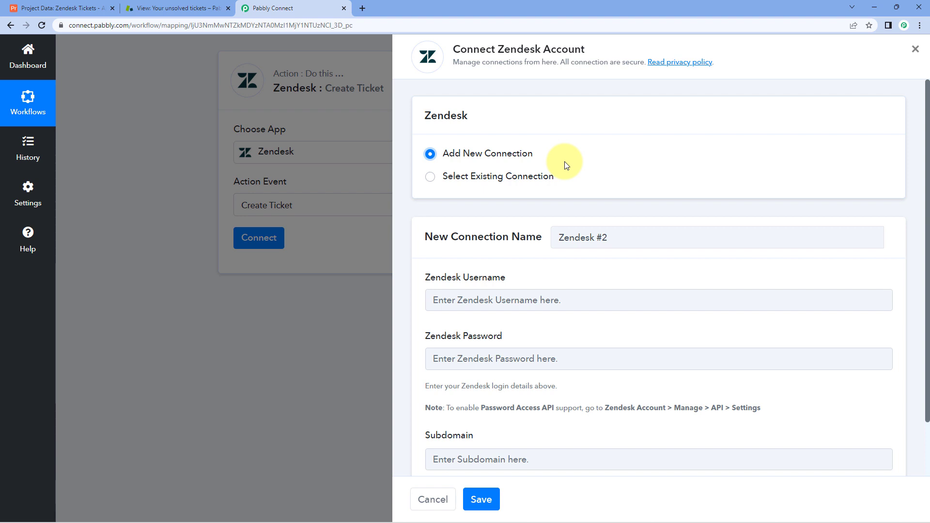
scroll(566, 165, "down", 2)
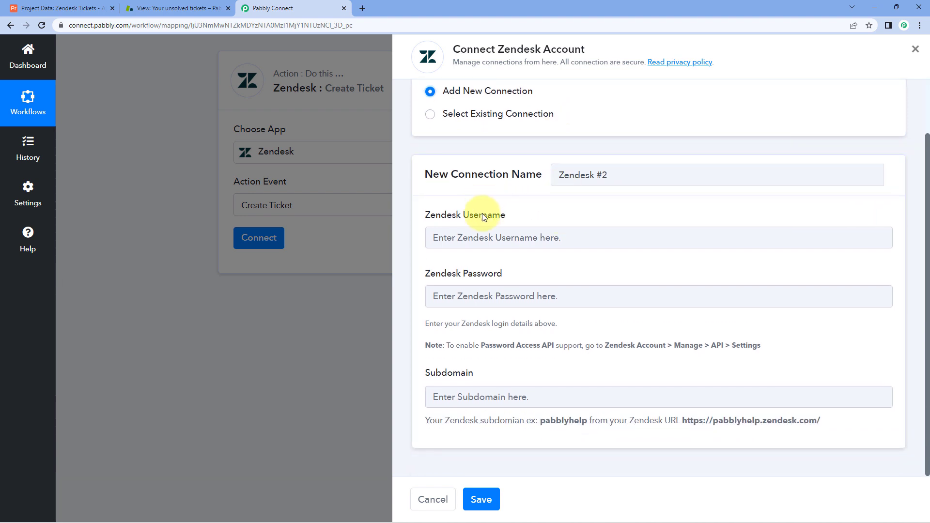
left_click_drag(506, 215, 423, 215)
left_click_drag(509, 275, 411, 277)
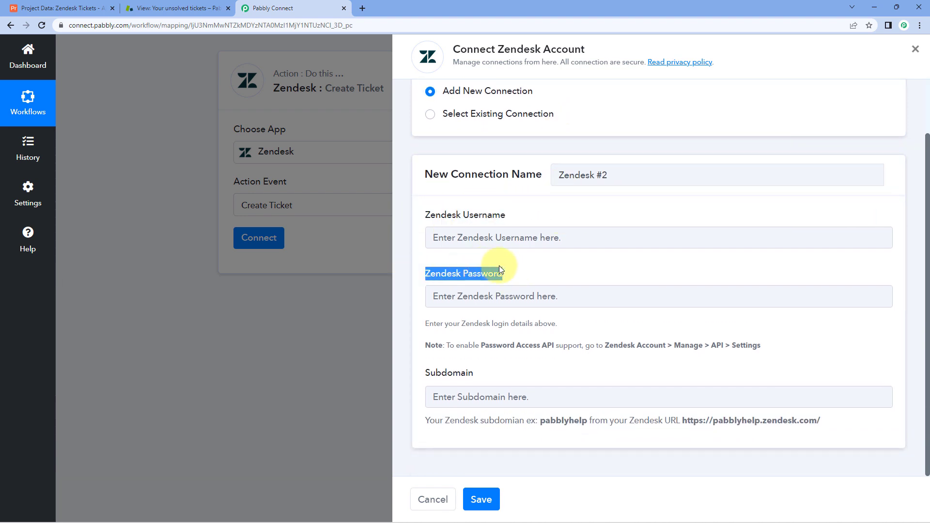
left_click_drag(484, 376, 417, 376)
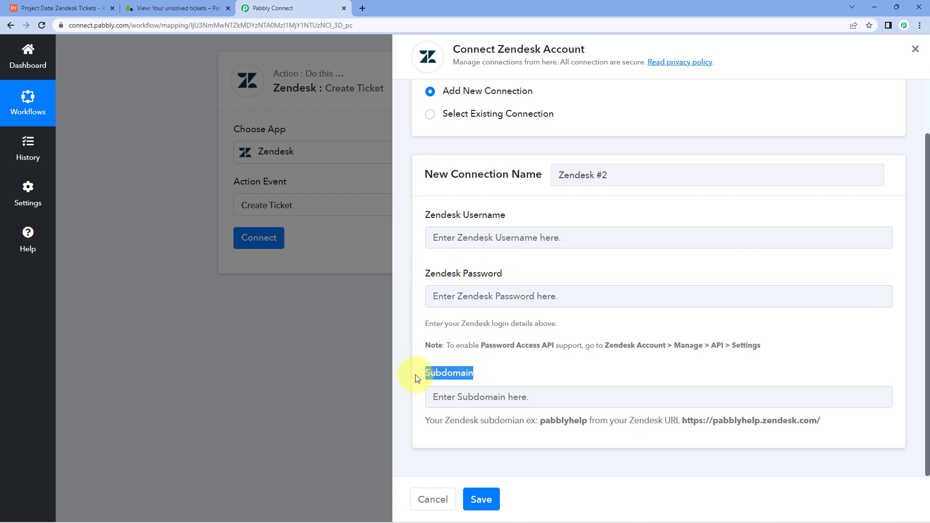
left_click(547, 268)
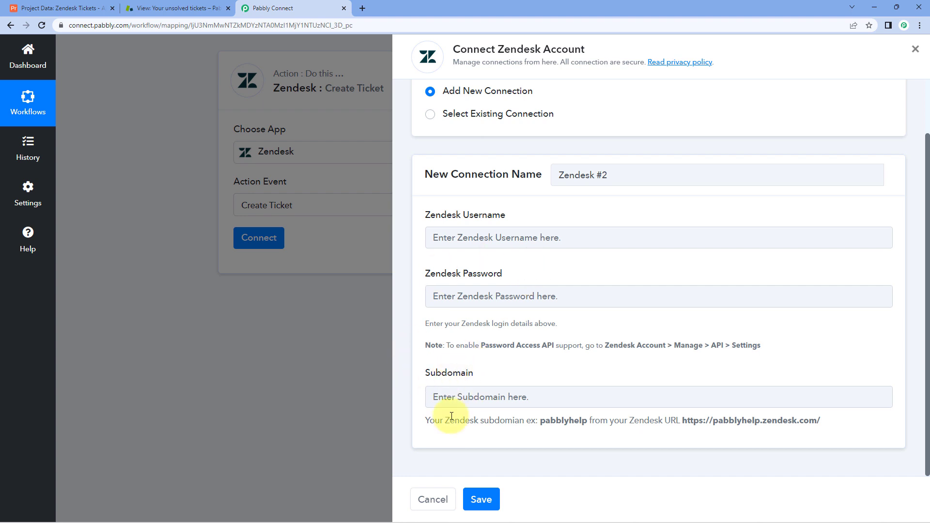
Paste the subdomain pabblytutshelp, then use the existing Zendesk #1 connection and save.
left_click(160, 7)
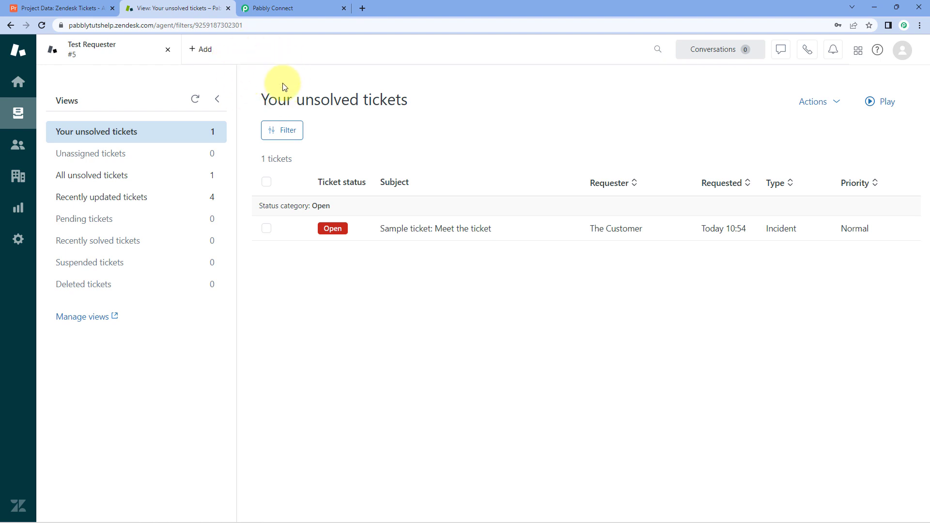
double_click(92, 25)
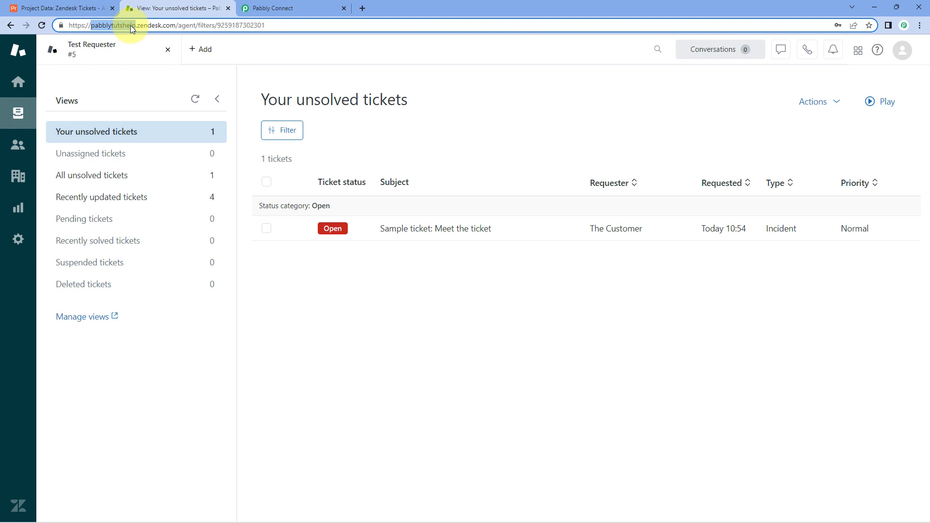
right_click(112, 28)
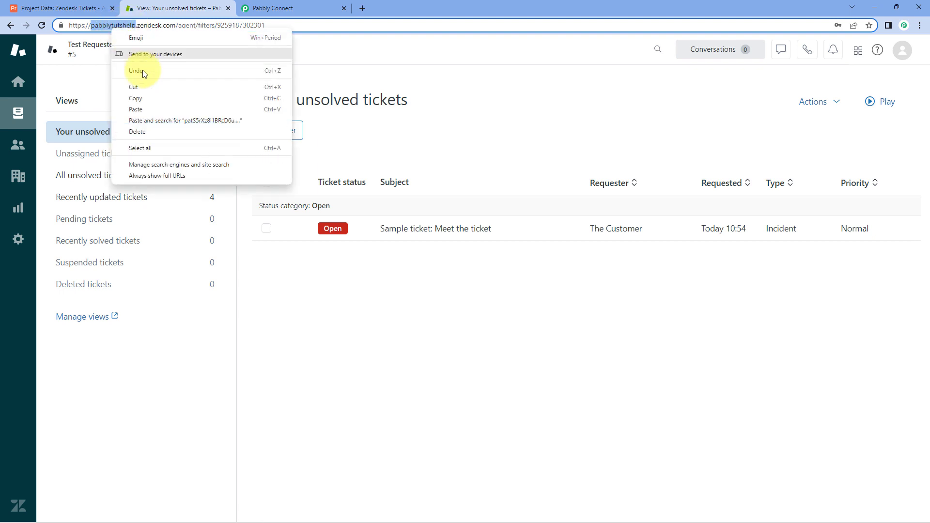
left_click(139, 97)
left_click(271, 7)
left_click(466, 396)
right_click(467, 396)
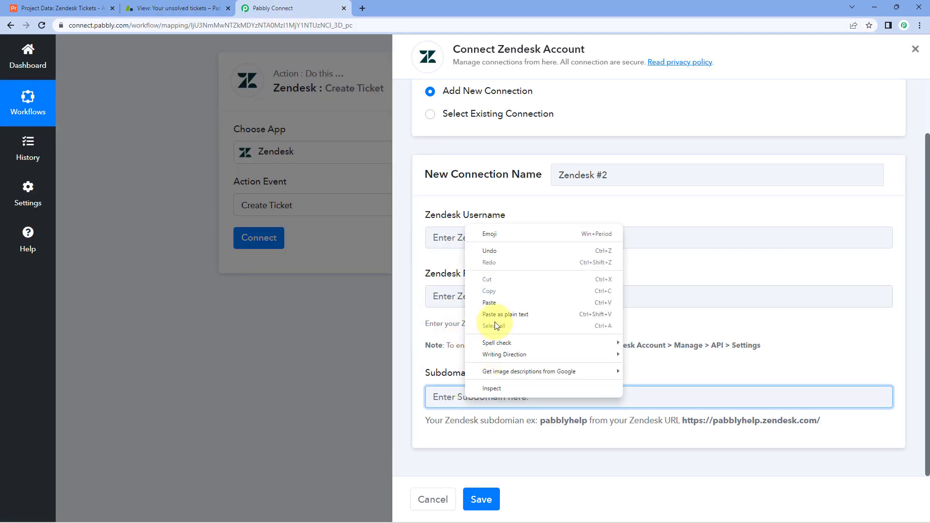
left_click(498, 304)
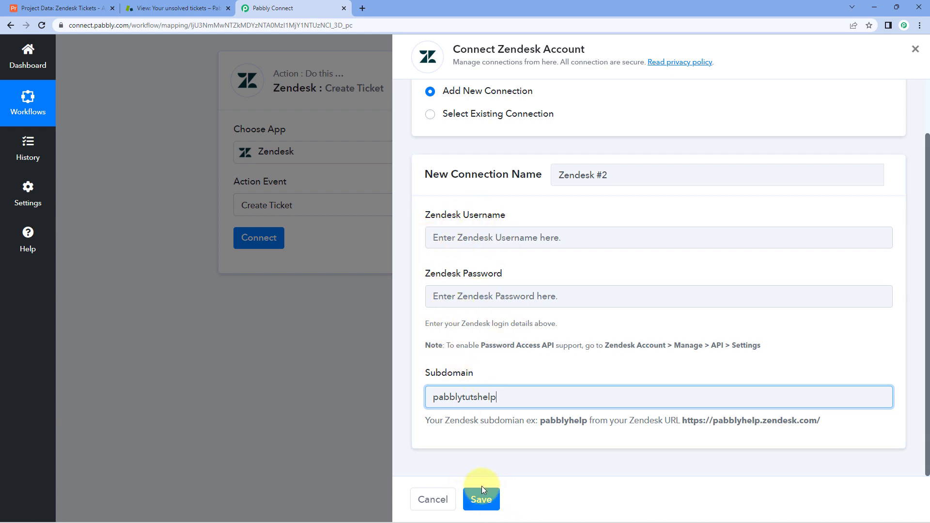
left_click(430, 115)
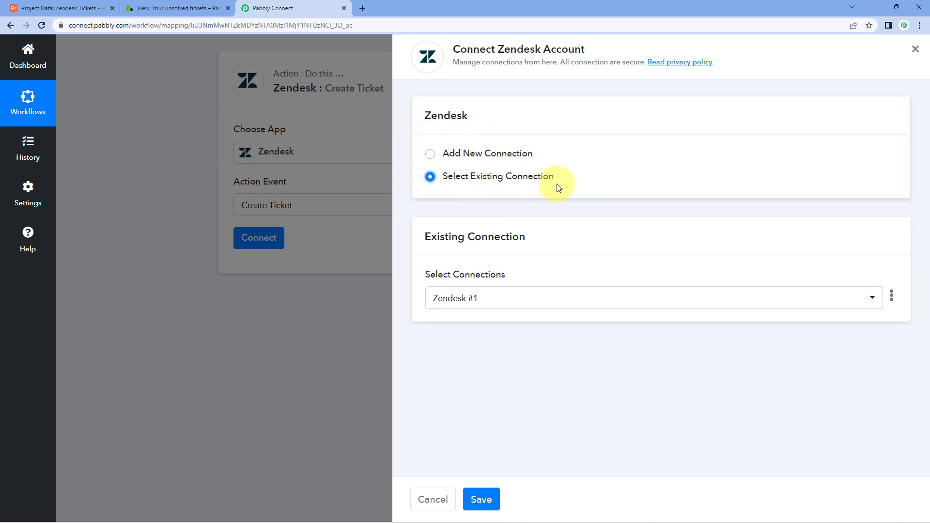
left_click(481, 499)
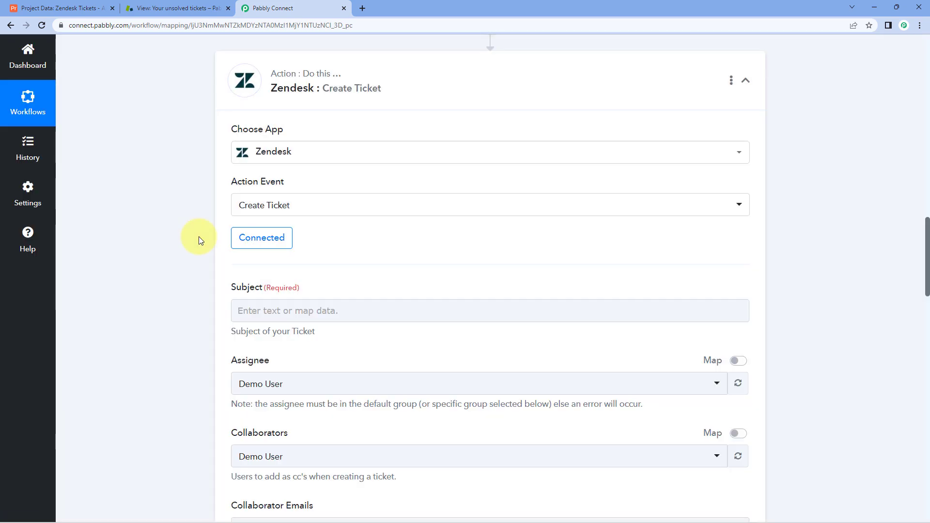
Widen Airtable's Ticket Title column to show full titles.
scroll(197, 238, "down", 2)
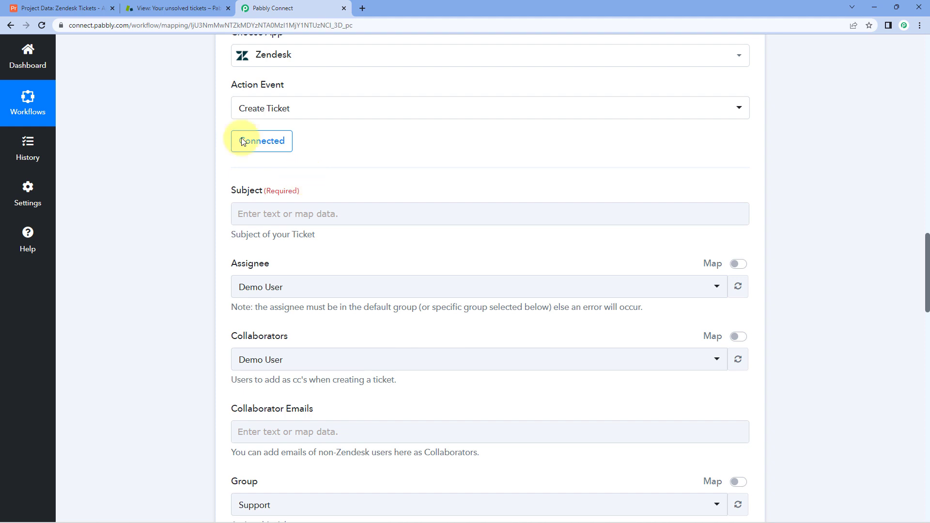
left_click(43, 8)
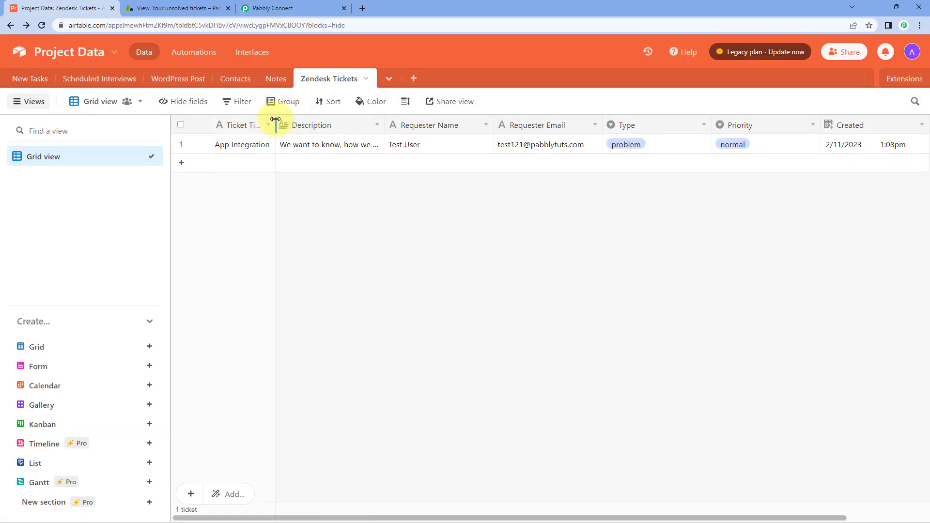
left_click_drag(276, 125, 307, 125)
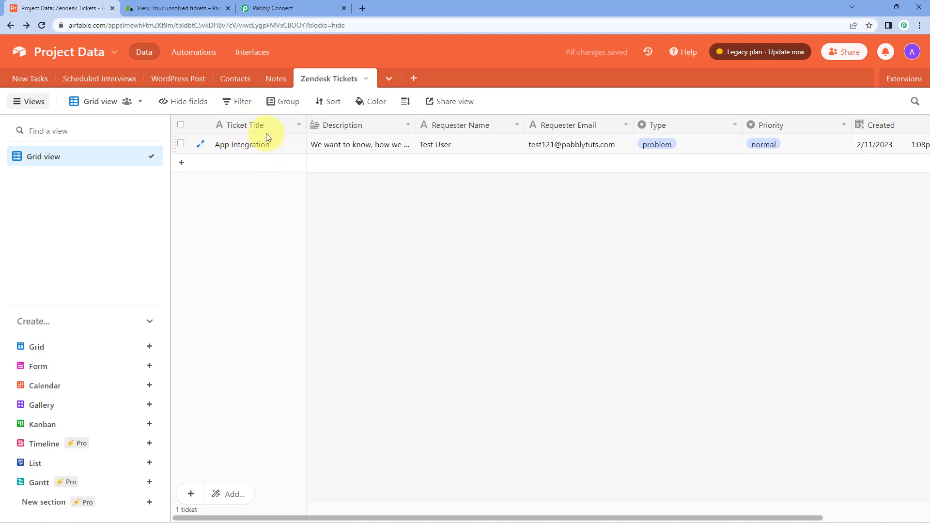
left_click(252, 8)
Find the Ticket Title value 'App Integration' in the response and select the Subject field.
scroll(467, 217, "up", 10)
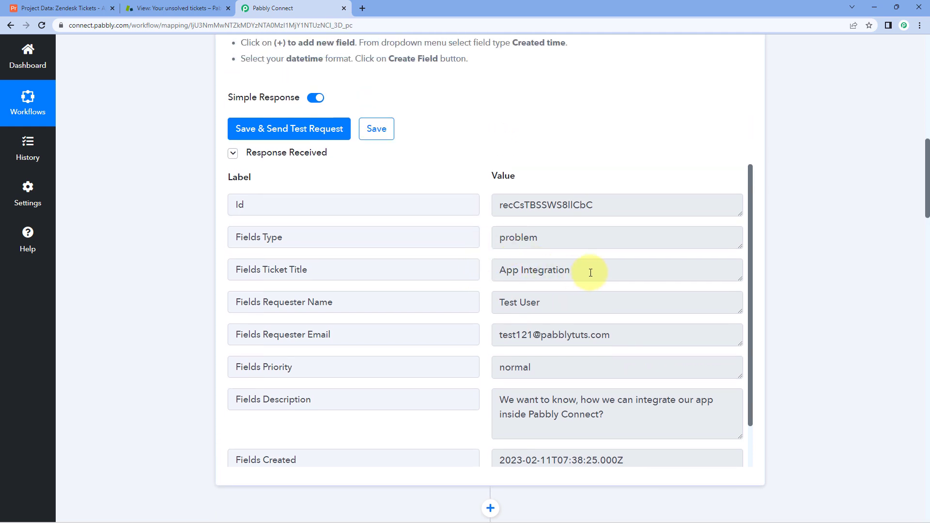
left_click_drag(591, 273, 420, 268)
left_click(487, 269)
left_click_drag(577, 271, 487, 270)
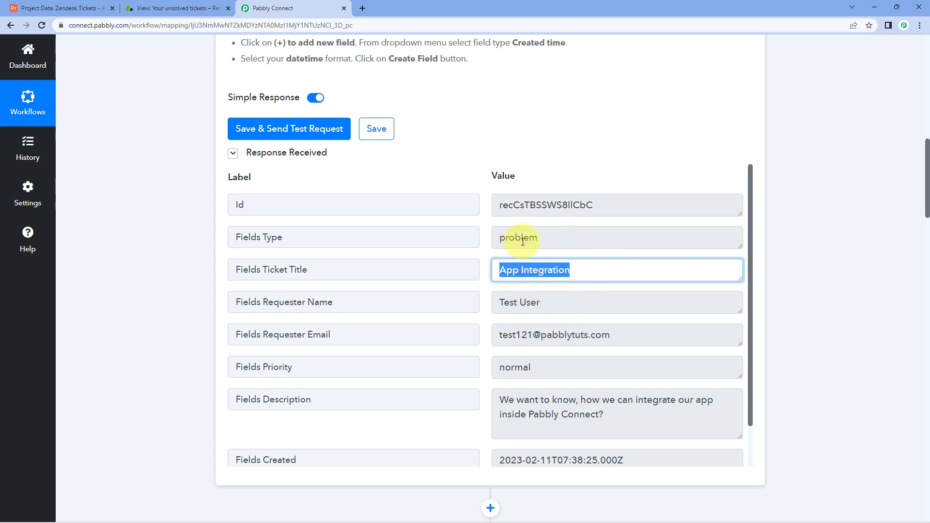
scroll(179, 298, "down", 12)
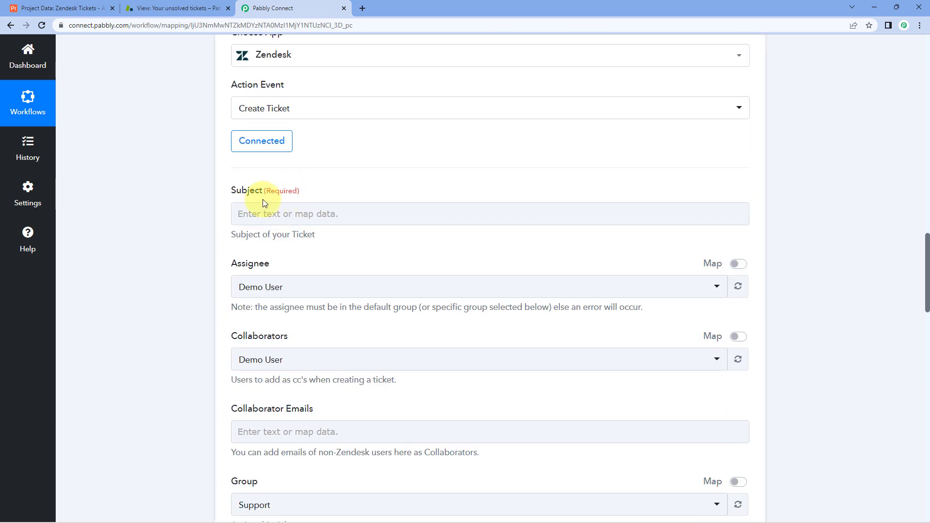
left_click(251, 215)
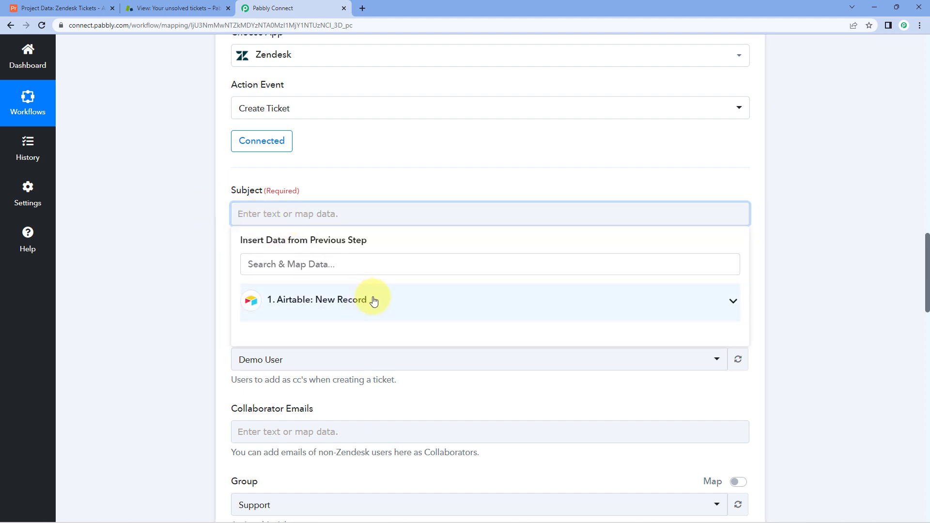
Map '1. Fields Ticket Title : App Integration' from Airtable: New Record into the ticket Subject.
left_click(373, 302)
scroll(233, 257, "down", 2)
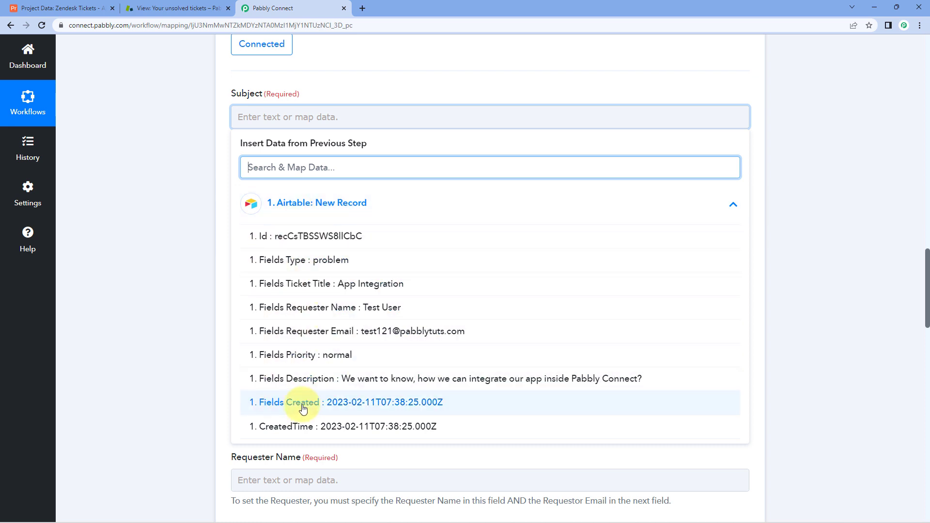
left_click(420, 286)
left_click(164, 168)
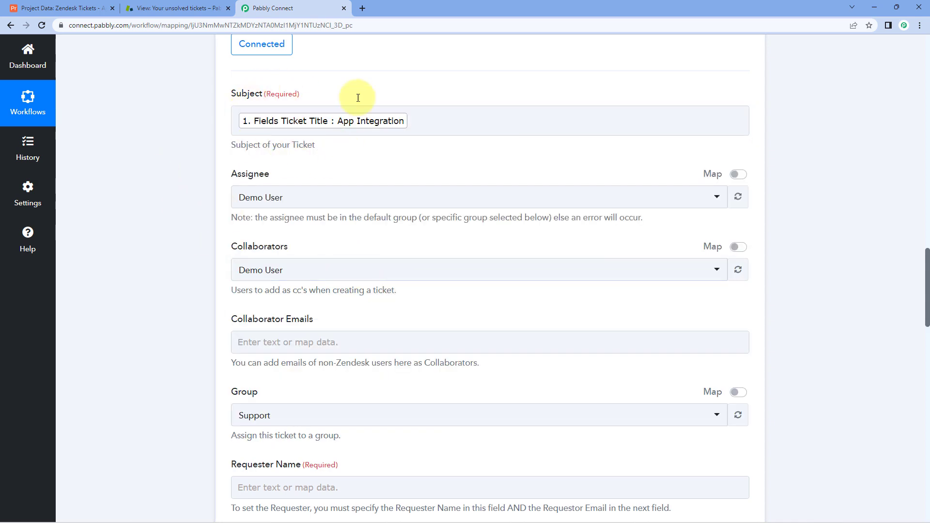
scroll(364, 121, "up", 4)
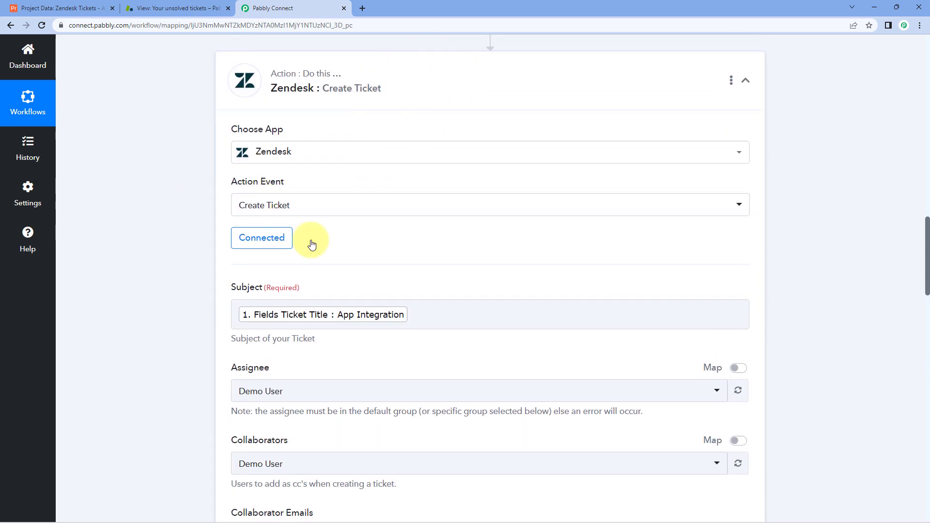
scroll(349, 241, "up", 5)
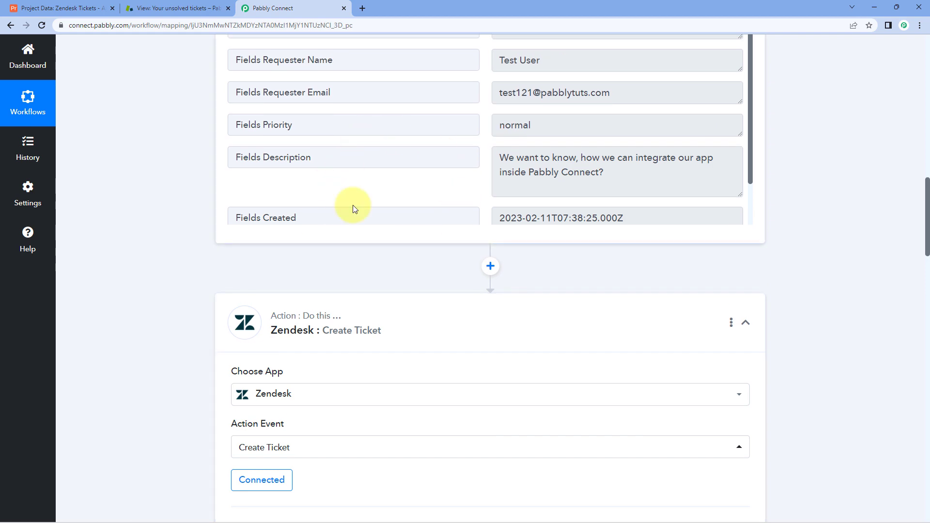
scroll(228, 237, "down", 8)
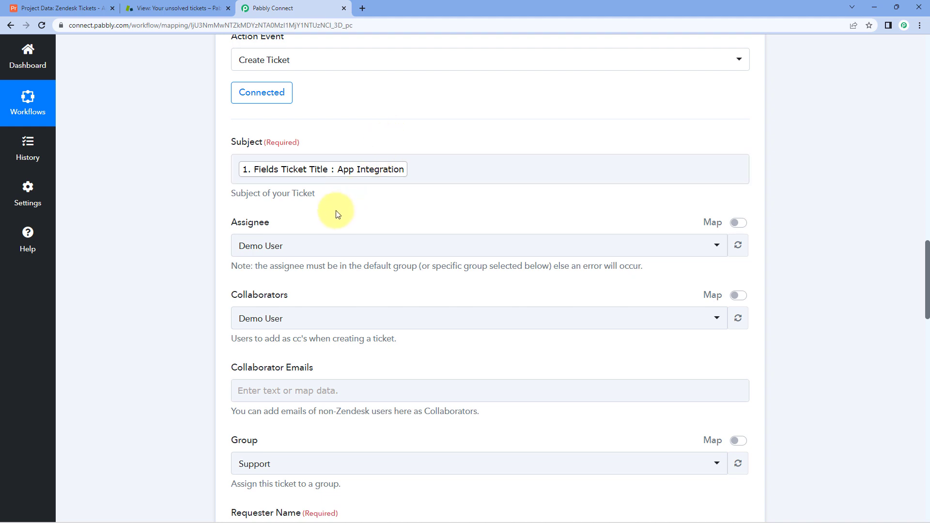
scroll(311, 146, "down", 2)
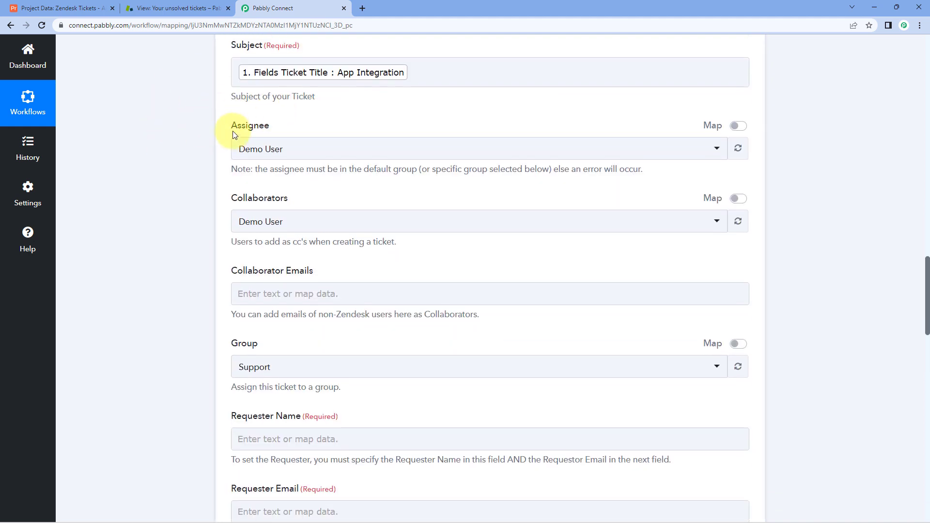
left_click(296, 149)
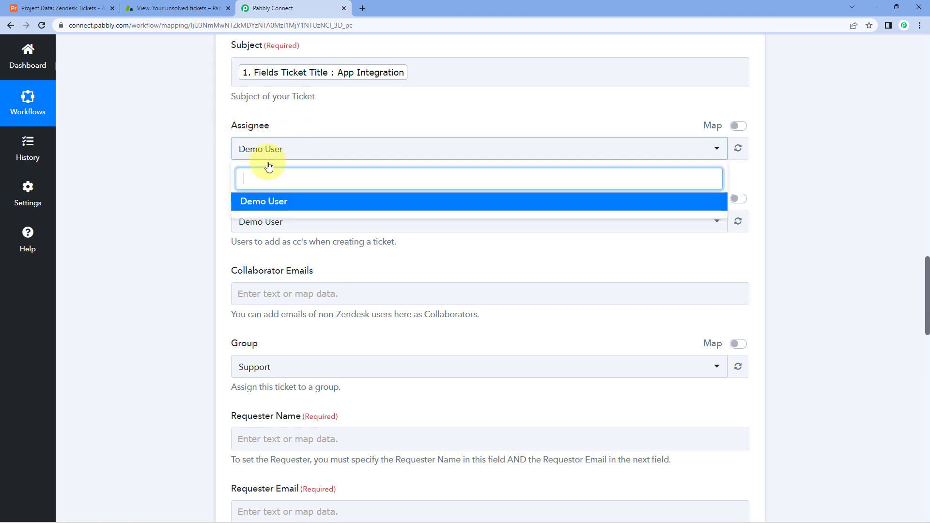
left_click(291, 208)
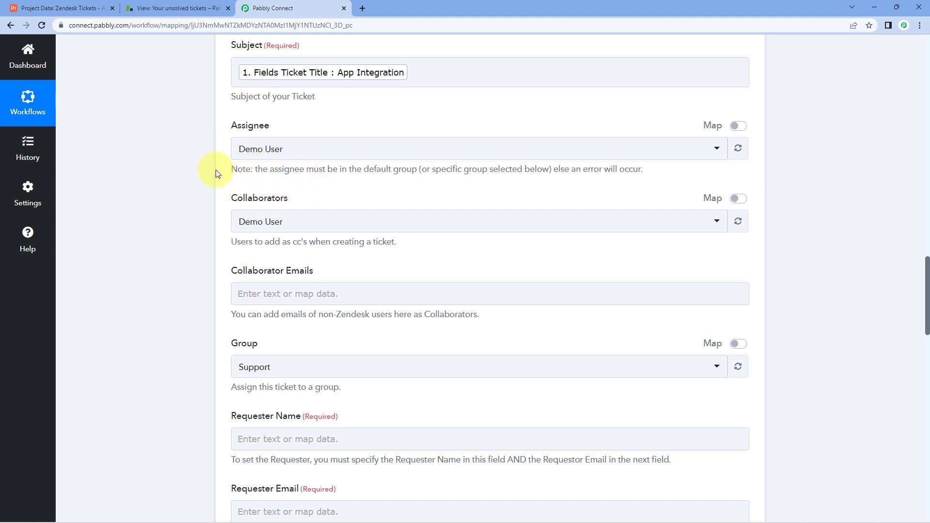
left_click(277, 219)
left_click(254, 271)
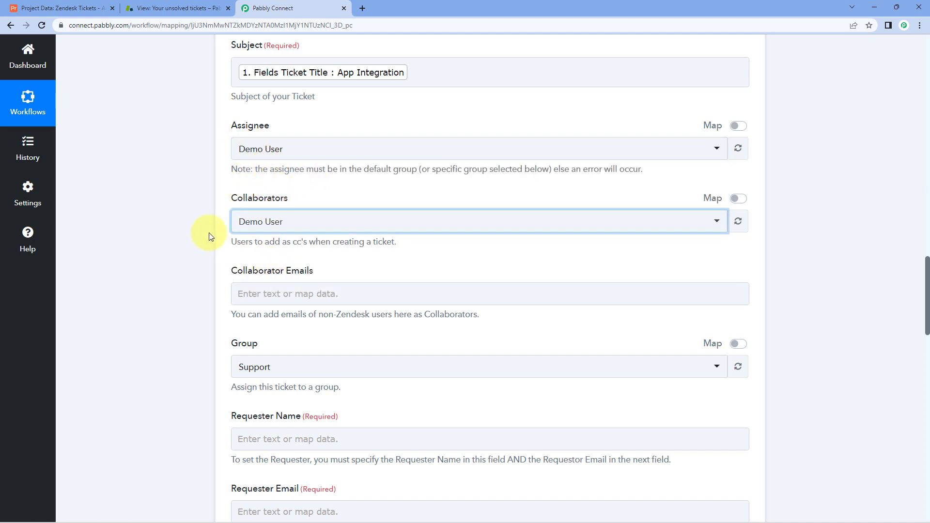
scroll(209, 233, "down", 2)
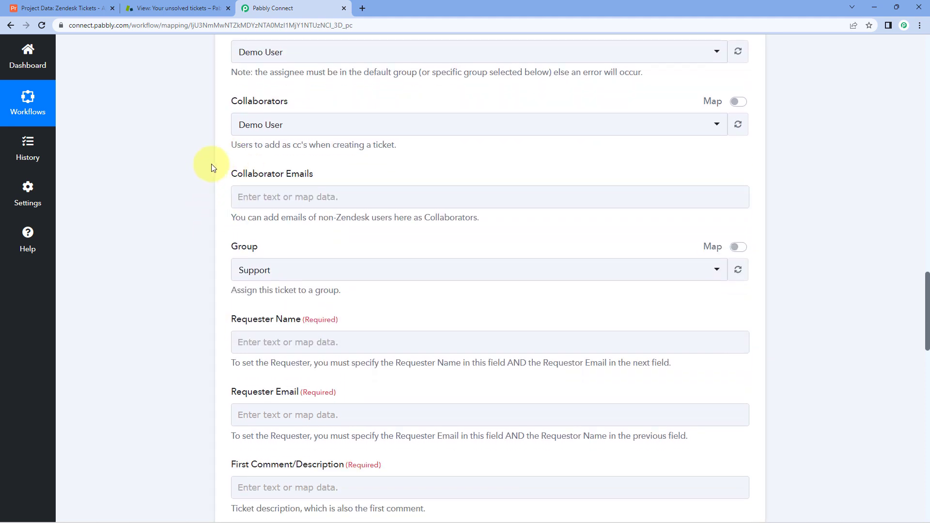
left_click(307, 200)
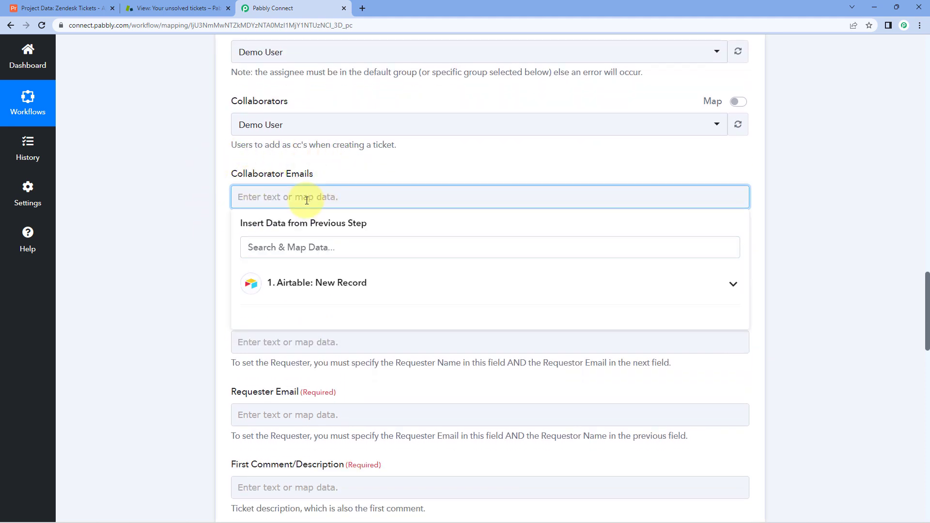
left_click(206, 204)
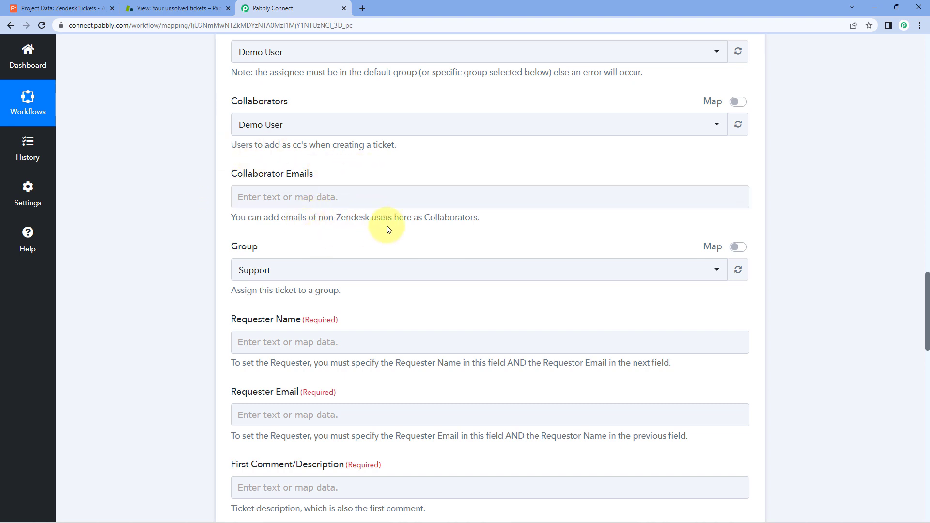
left_click(58, 8)
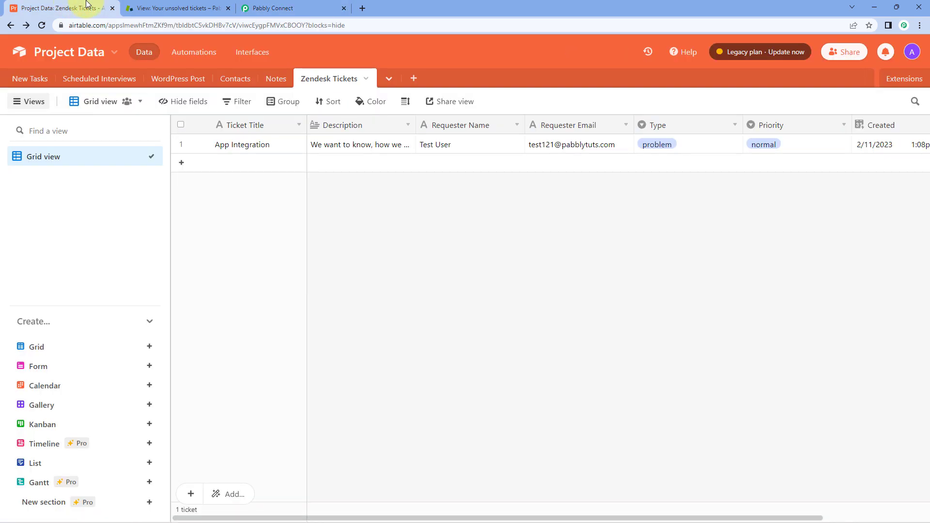
left_click(286, 8)
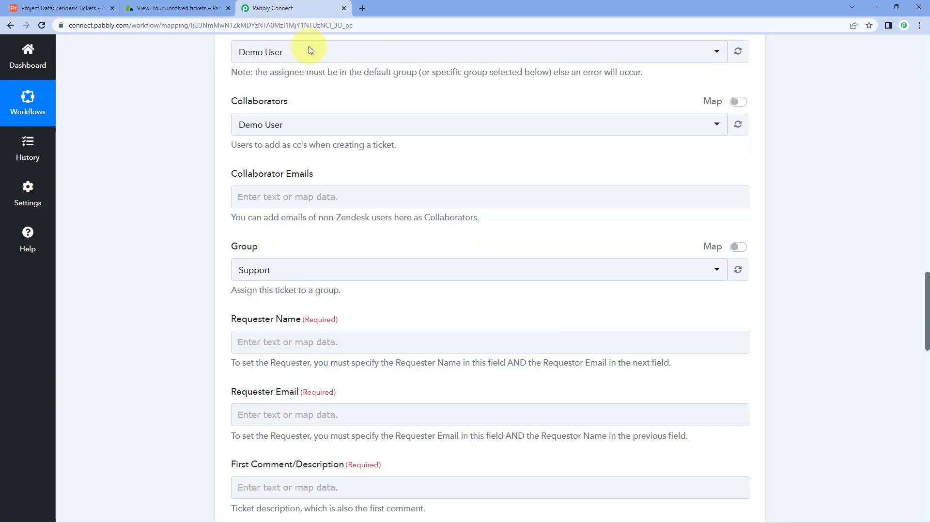
left_click(292, 201)
scroll(281, 199, "down", 2)
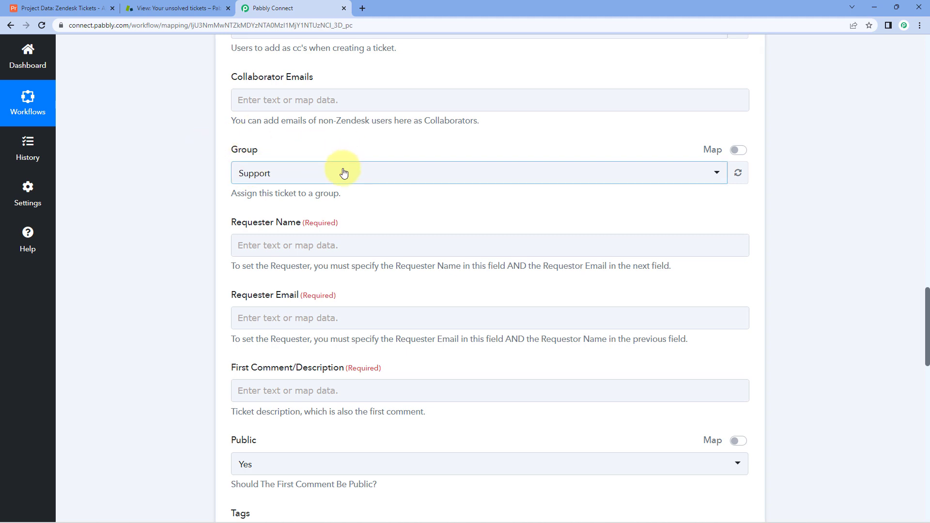
left_click(343, 172)
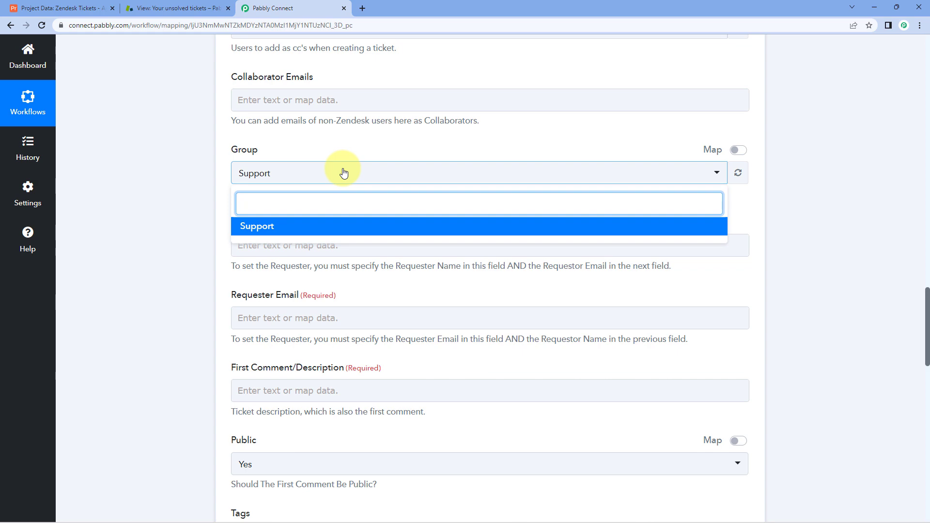
left_click(137, 8)
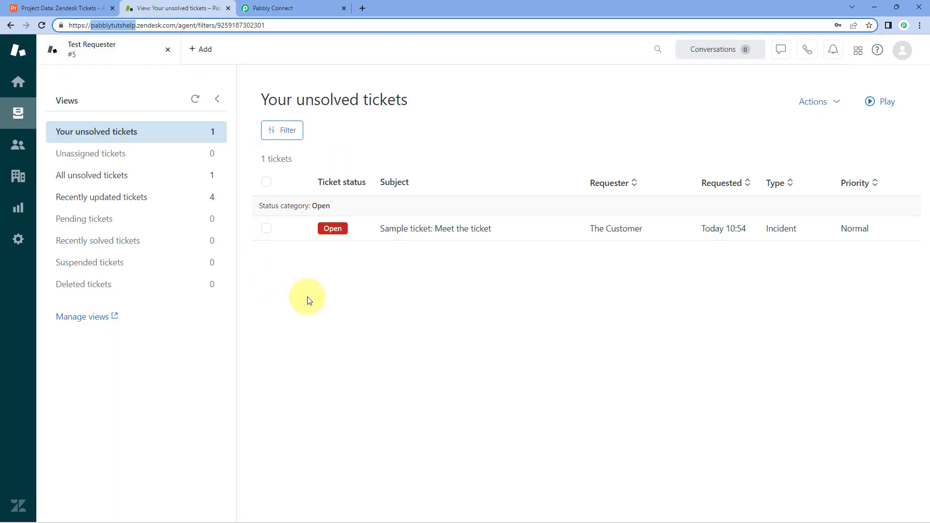
left_click(261, 8)
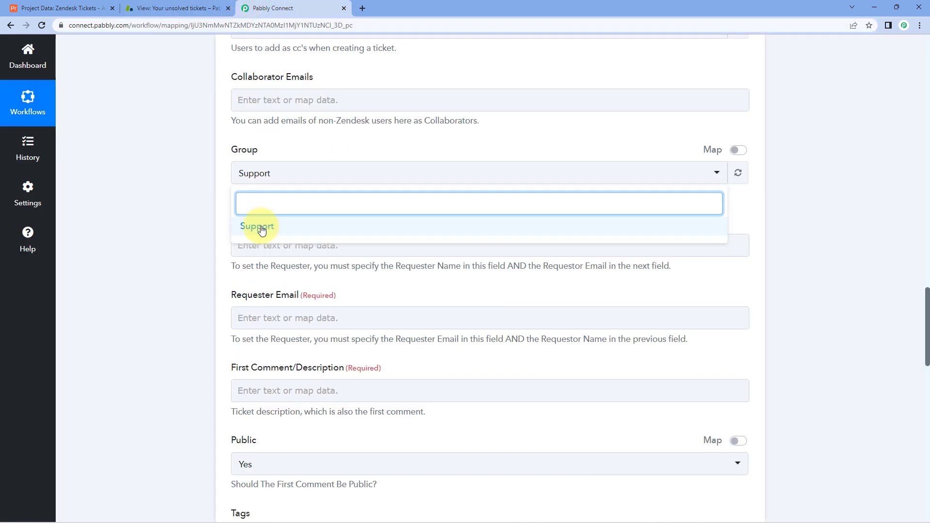
left_click(261, 227)
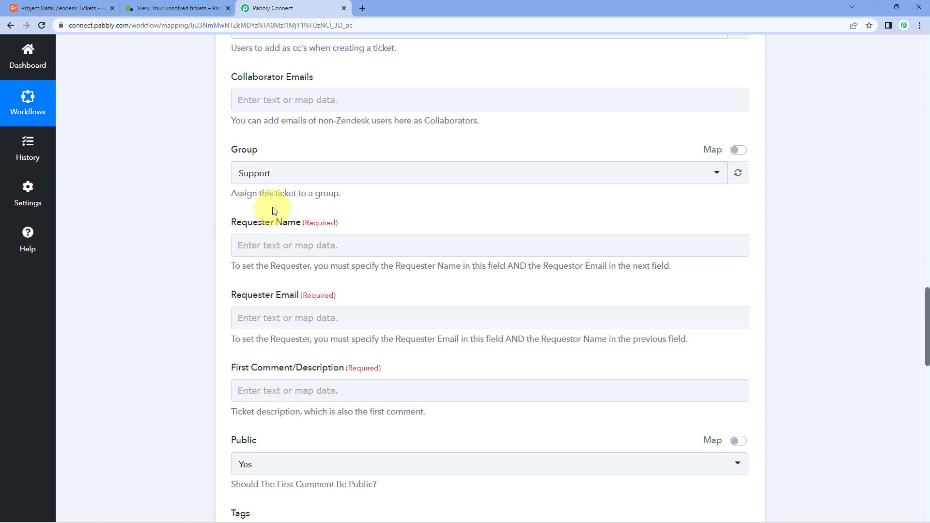
scroll(273, 208, "down", 1)
scroll(272, 207, "down", 1)
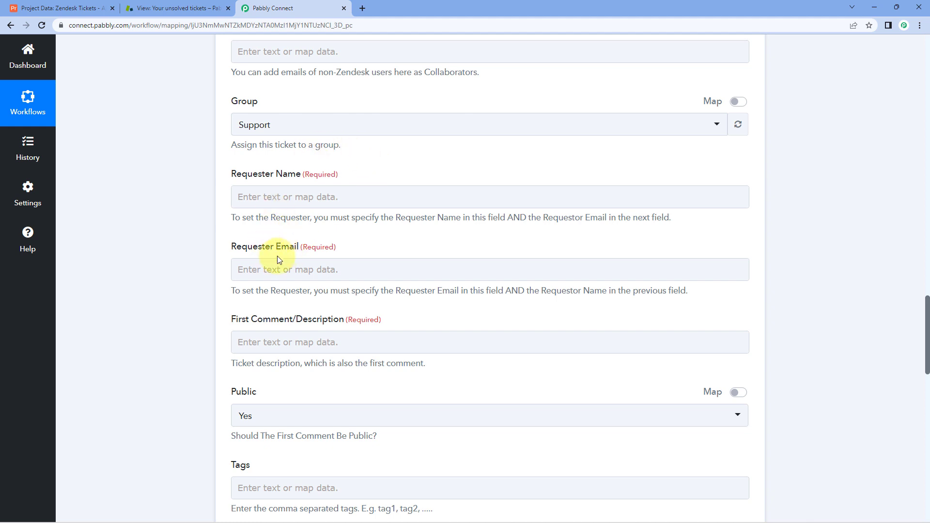
left_click(80, 8)
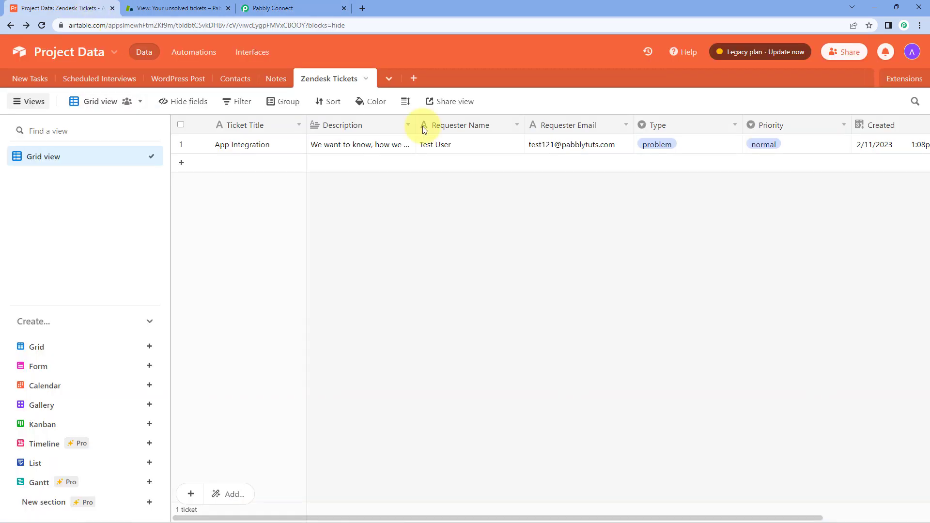
left_click(283, 10)
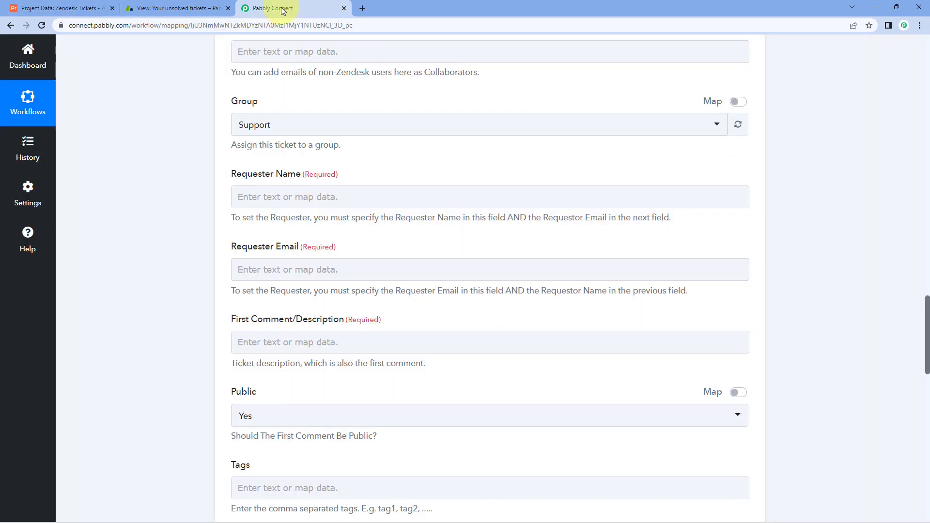
left_click(236, 197)
Map Fields Requester Name and Fields Requester Email into the ticket's Requester Name and Email.
scroll(191, 207, "down", 2)
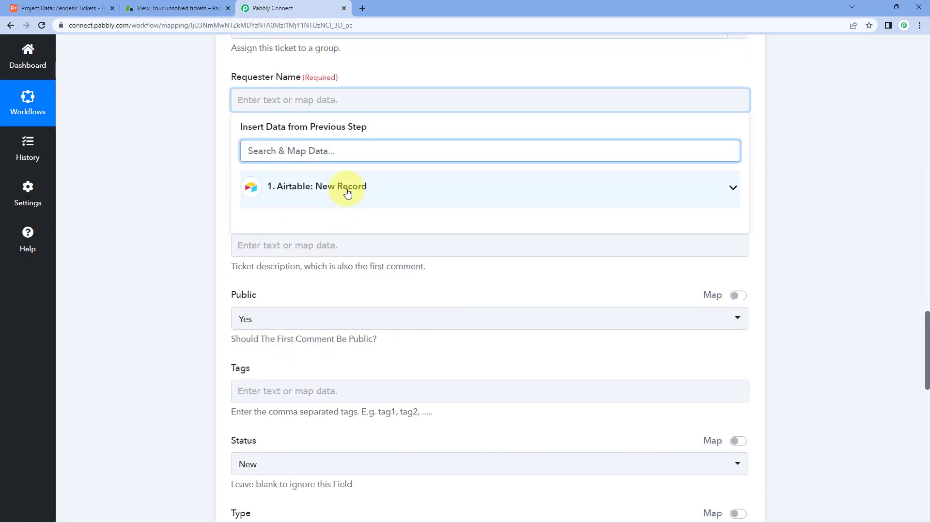
left_click(348, 192)
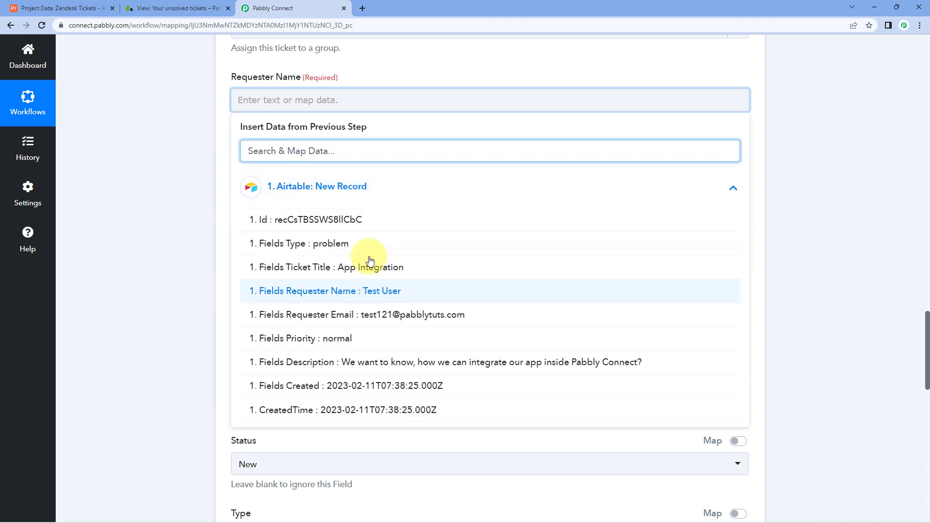
left_click(346, 292)
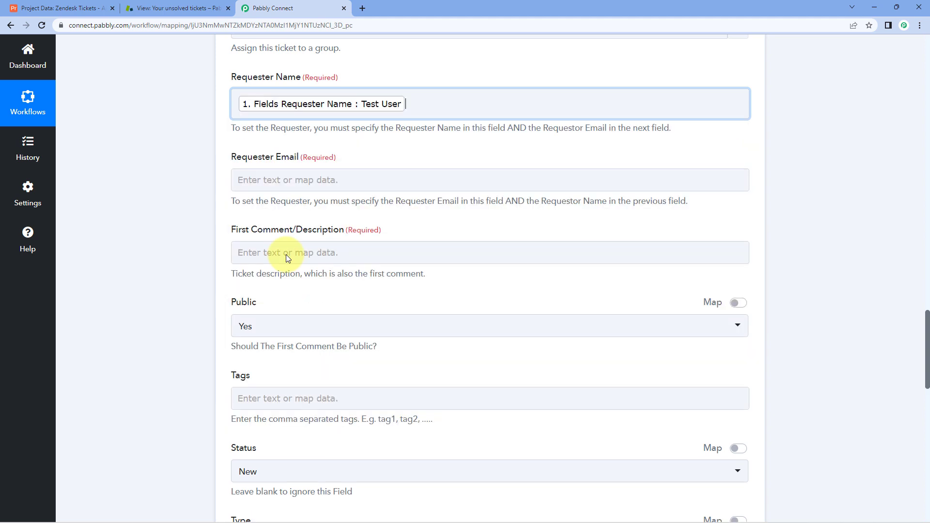
left_click(184, 143)
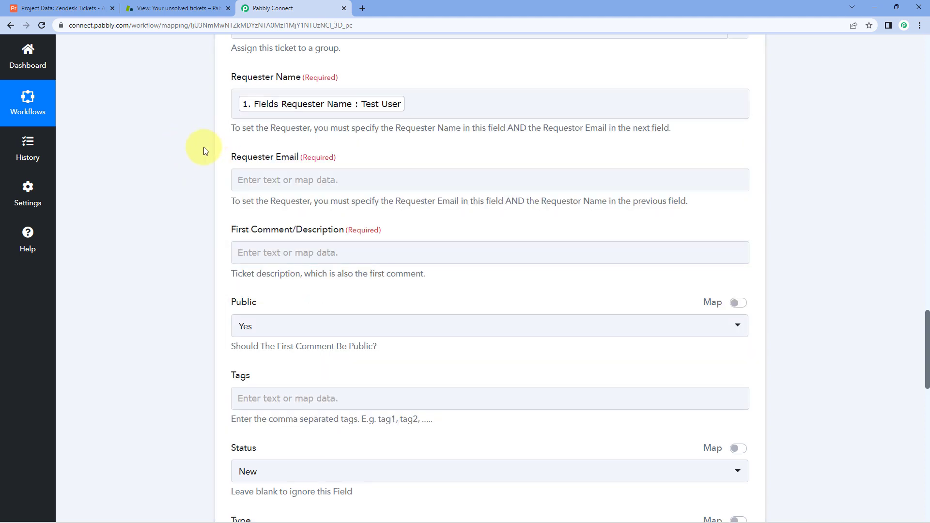
left_click(263, 178)
left_click(269, 179)
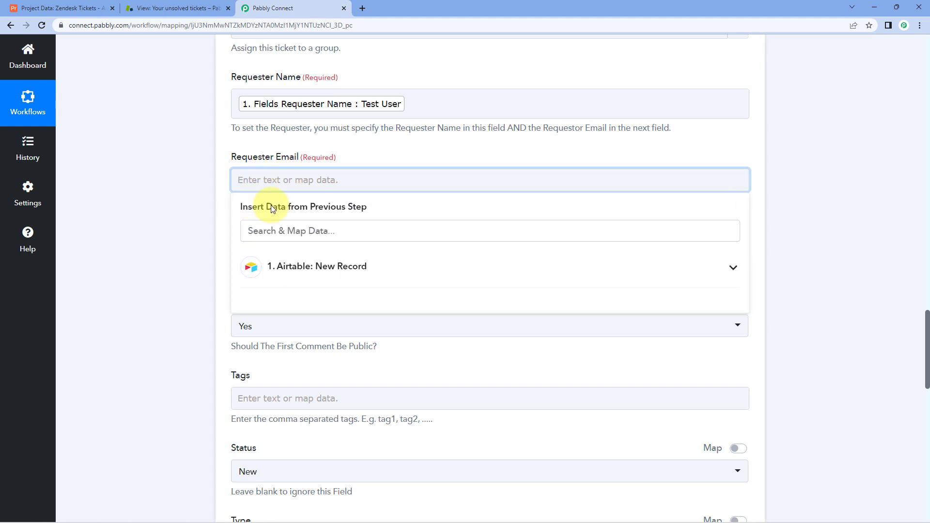
left_click(303, 268)
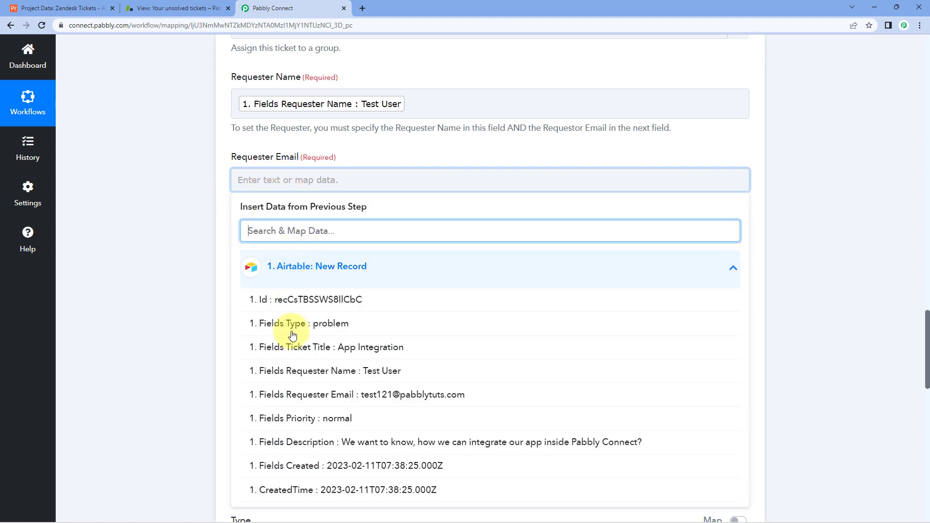
left_click(357, 397)
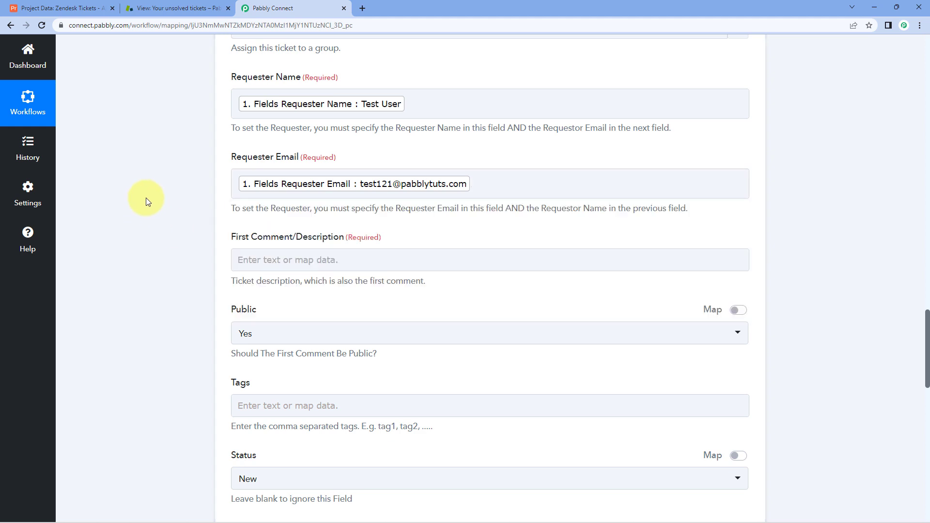
Review the sample description text and compare it with the record in the Airtable table.
scroll(217, 199, "down", 1)
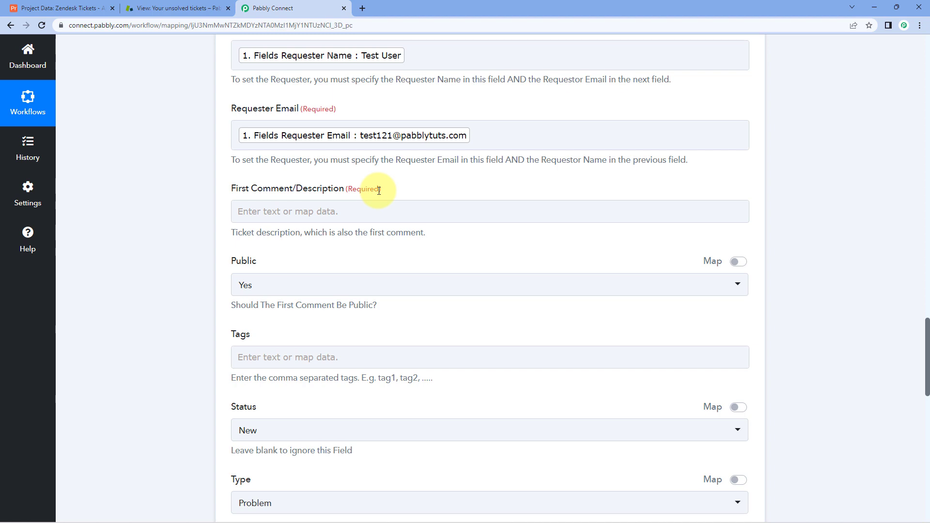
scroll(314, 111, "up", 15)
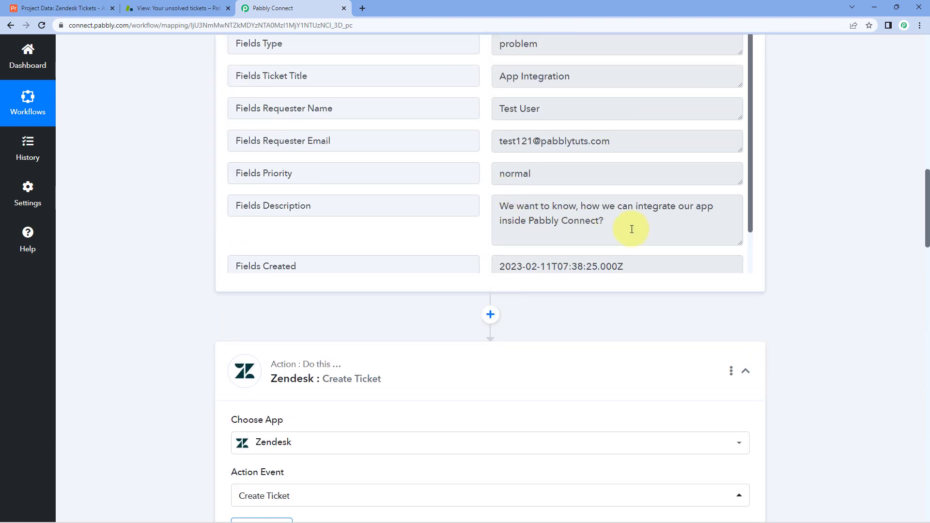
left_click_drag(632, 229, 504, 203)
left_click(488, 212)
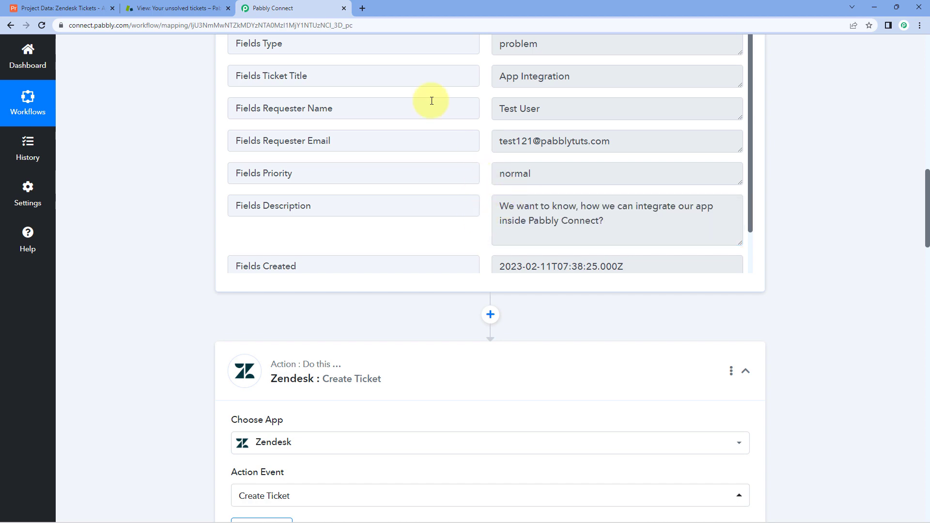
left_click(30, 4)
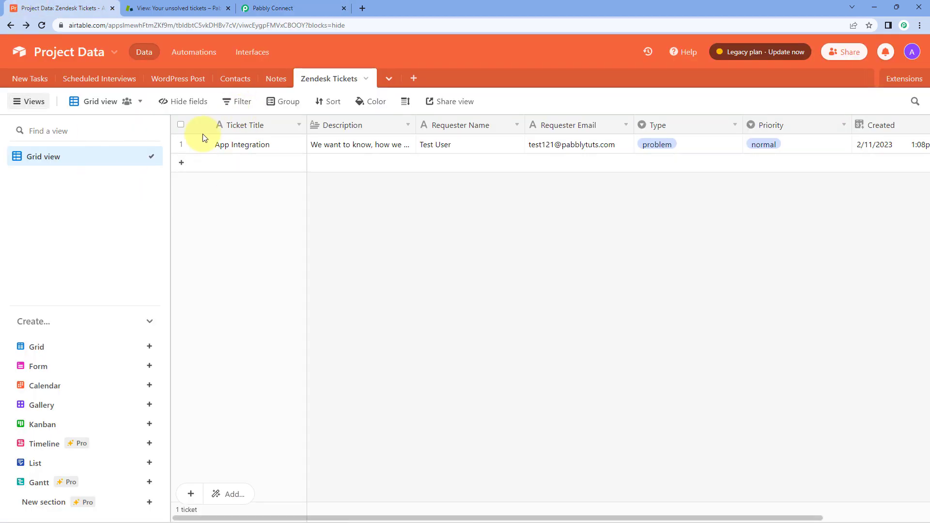
left_click(290, 8)
scroll(167, 207, "down", 5)
scroll(167, 206, "down", 14)
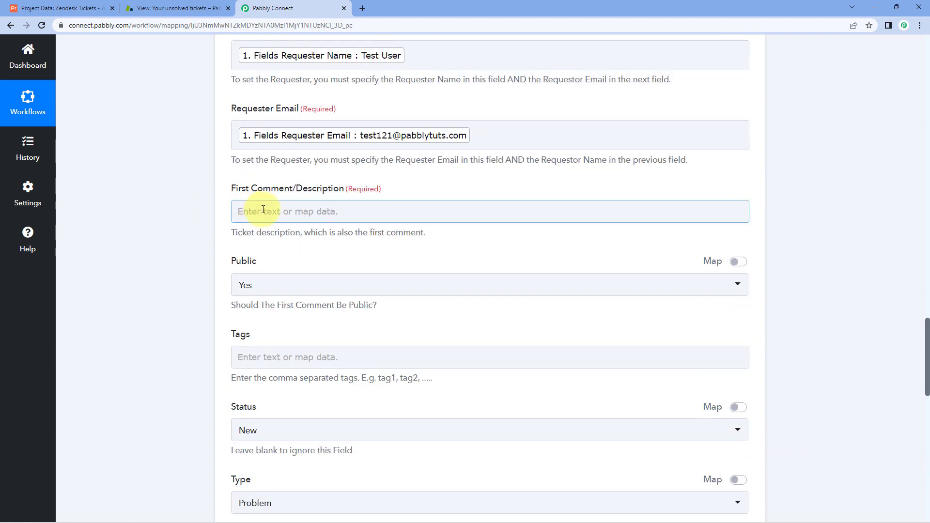
Map the Airtable record's Fields Description into First Comment/Description.
left_click(264, 211)
scroll(353, 210, "down", 2)
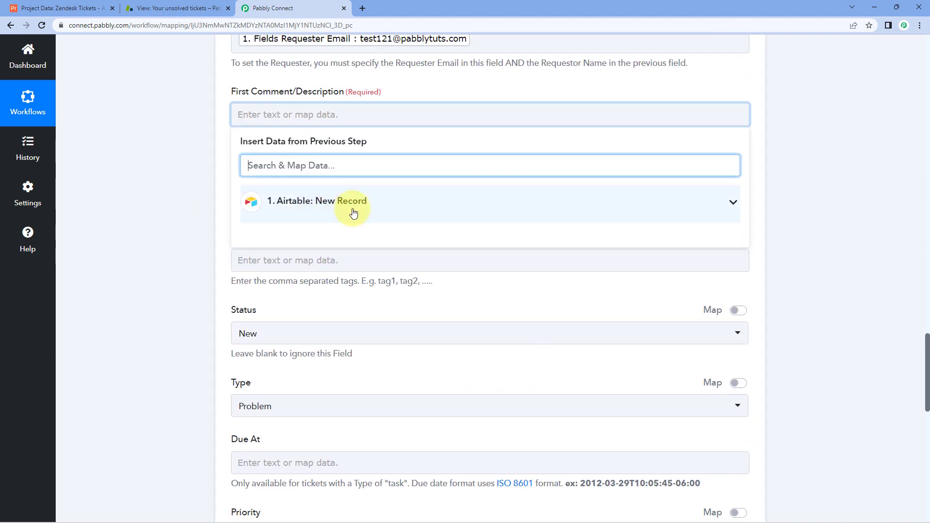
left_click(353, 210)
left_click(363, 378)
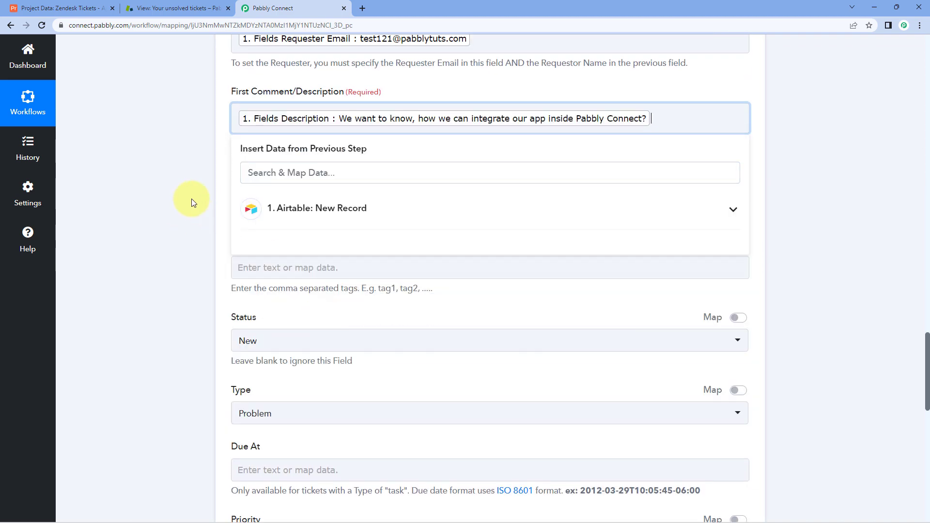
left_click(191, 200)
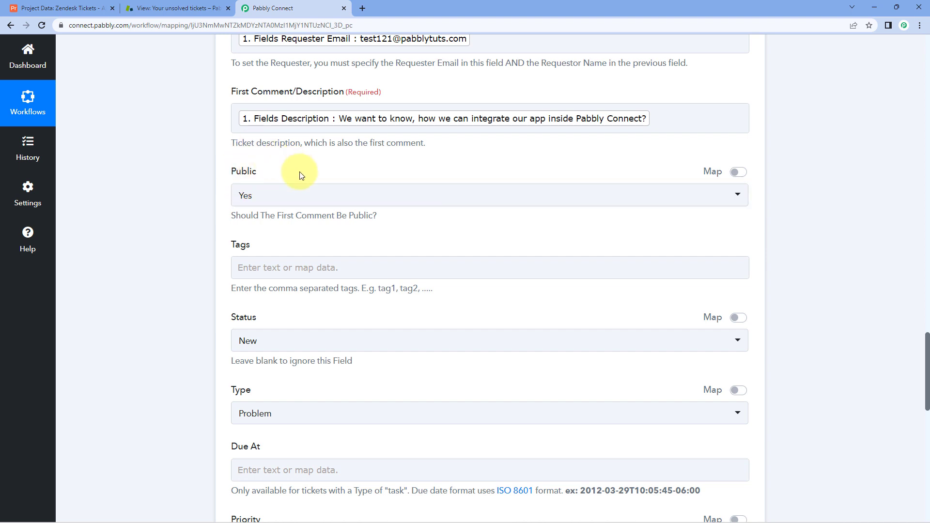
Keep the first comment's Public setting at Yes.
left_click(327, 191)
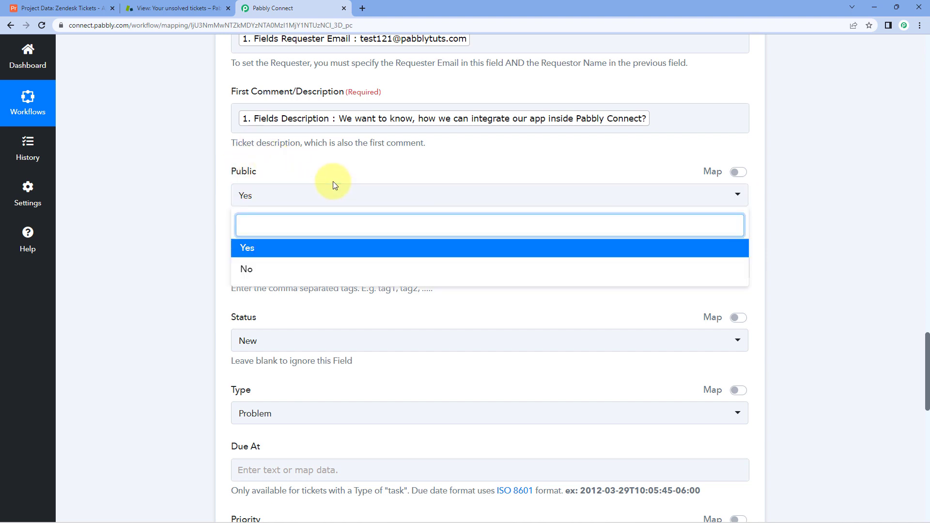
left_click(283, 248)
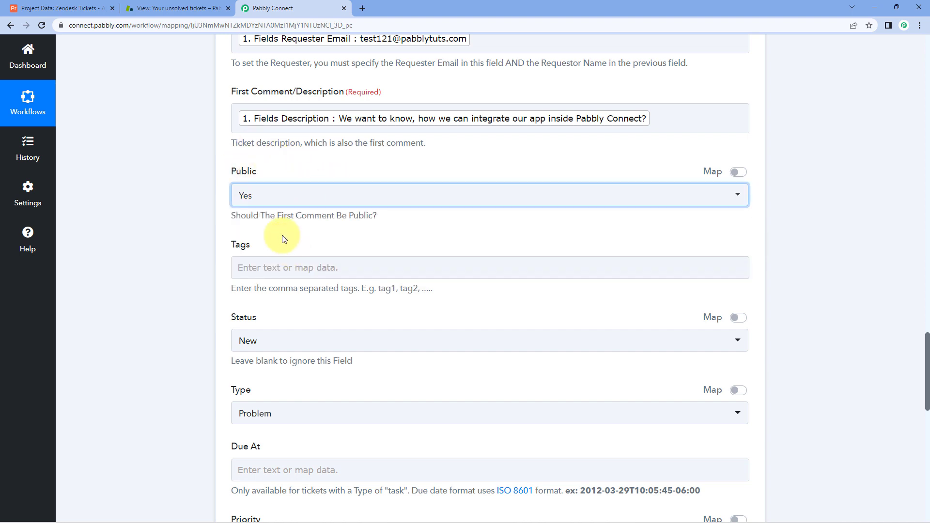
scroll(285, 239, "down", 1)
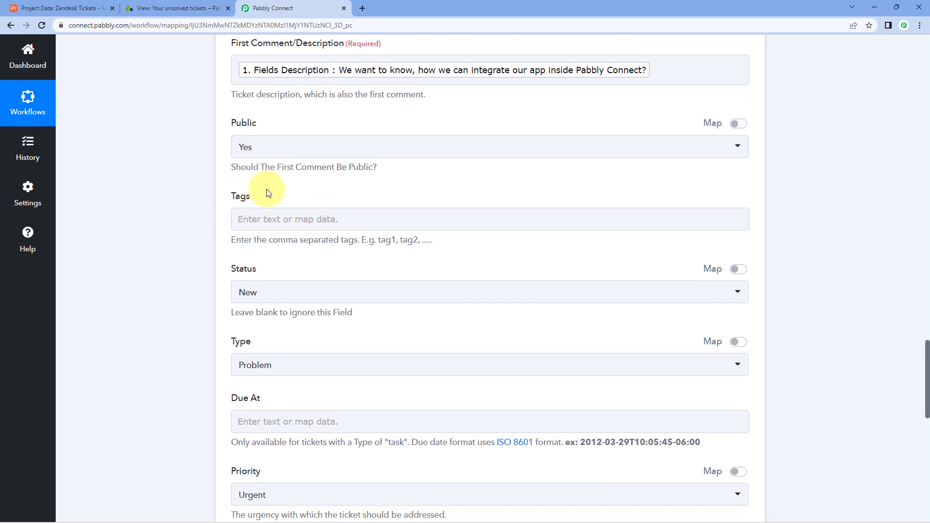
left_click(337, 213)
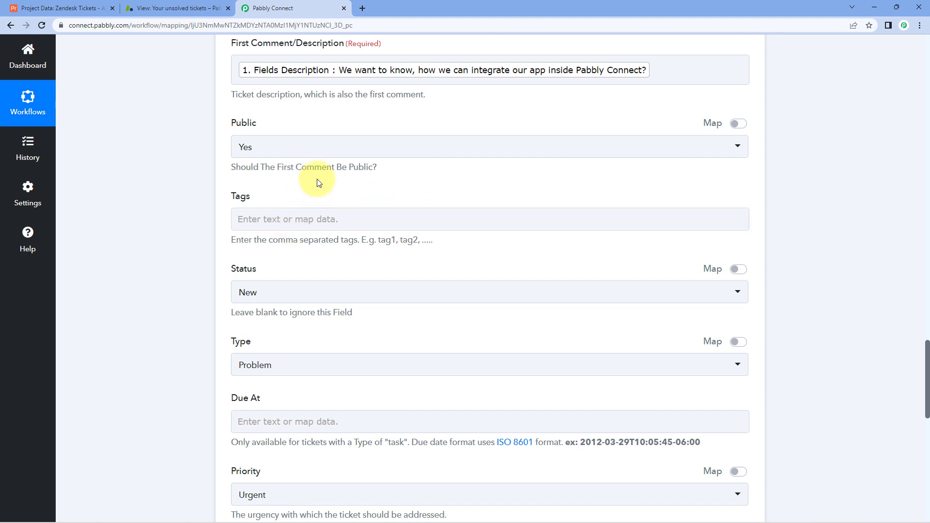
scroll(191, 230, "down", 1)
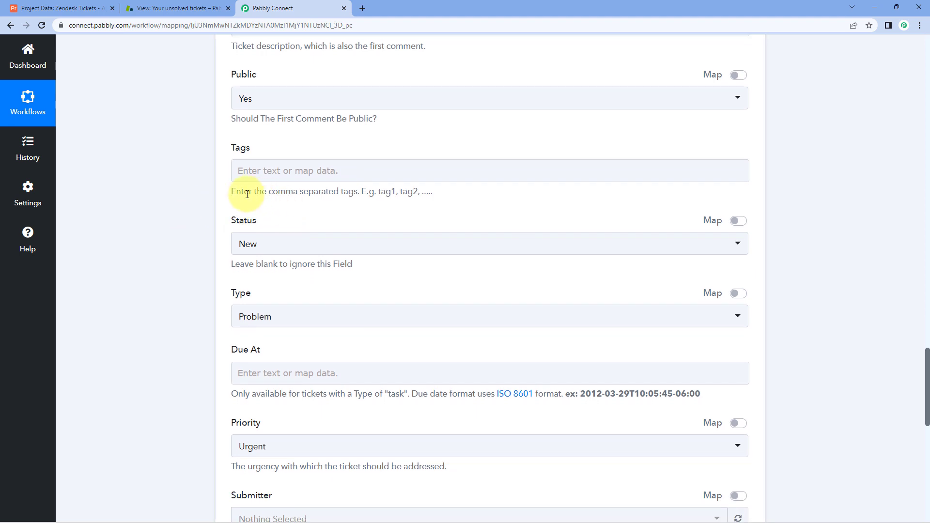
scroll(228, 194, "down", 1)
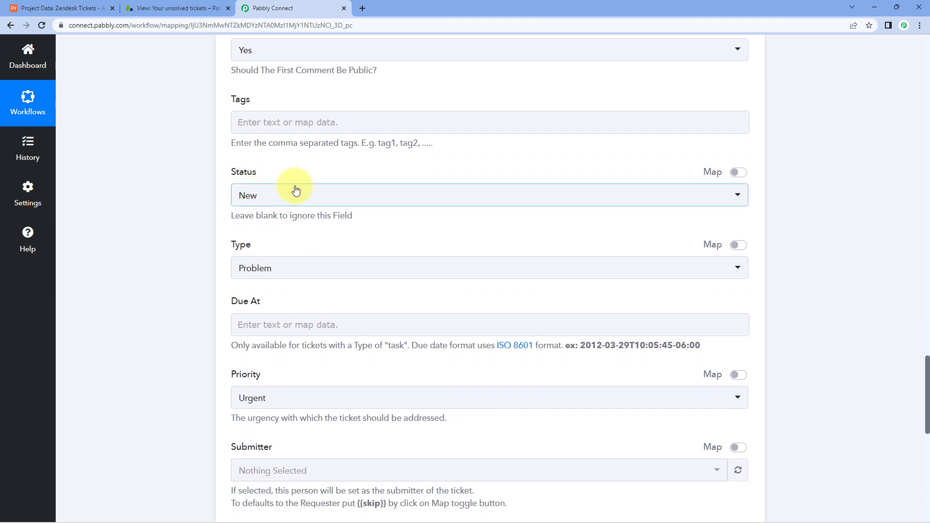
left_click(307, 206)
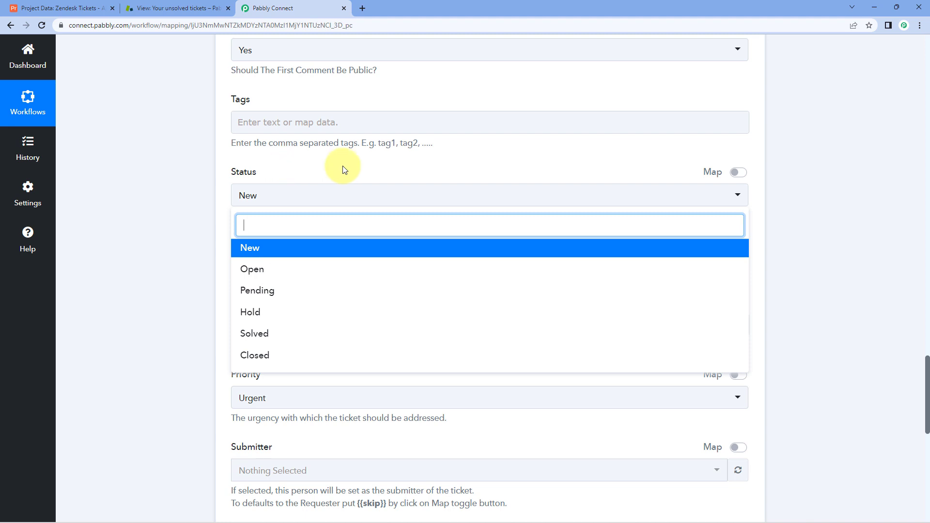
left_click(628, 163)
left_click(43, 9)
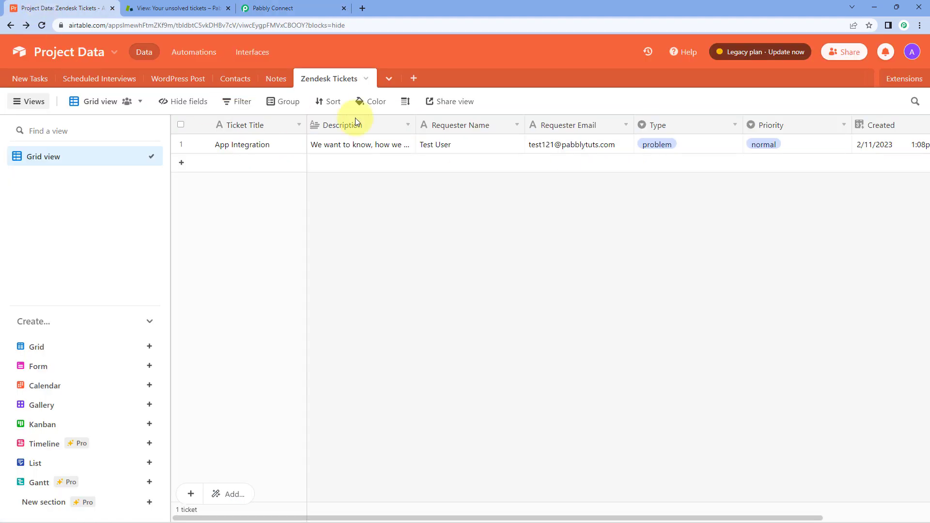
left_click(287, 4)
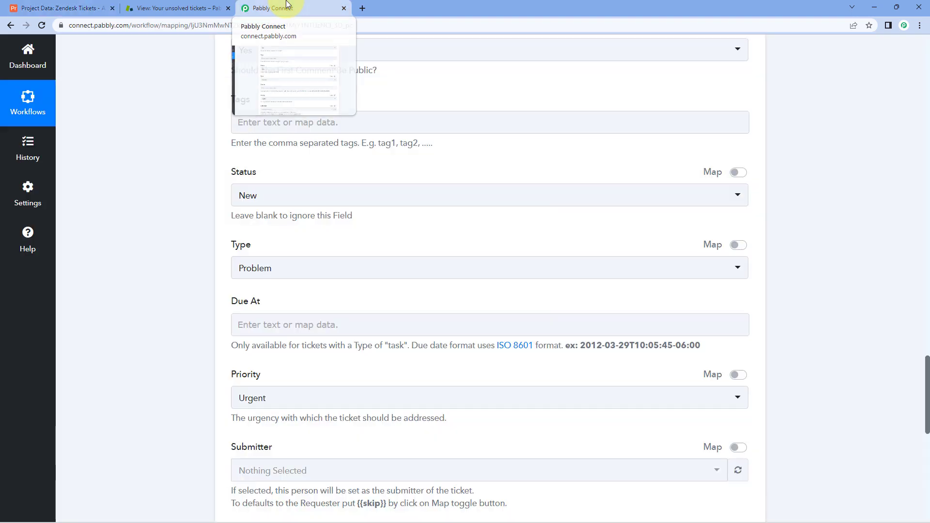
left_click(738, 174)
left_click_drag(277, 195, 222, 196)
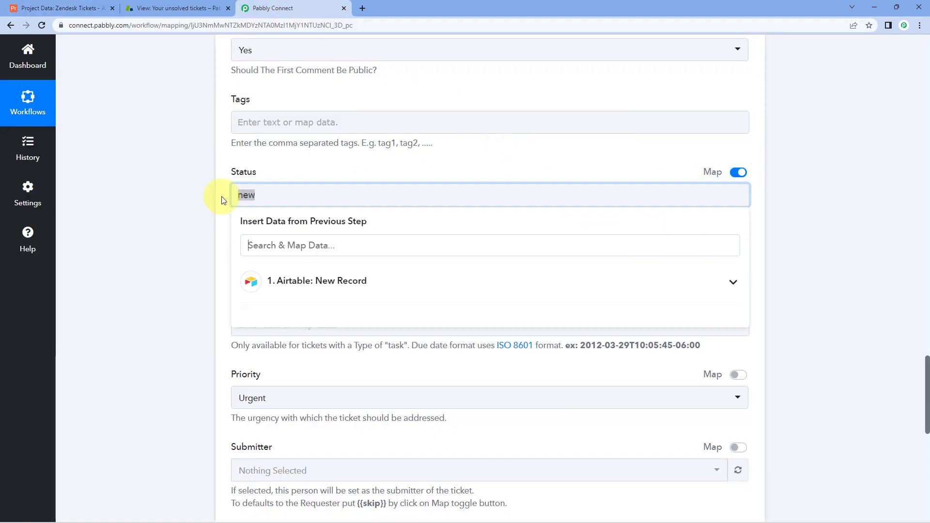
left_click(223, 200)
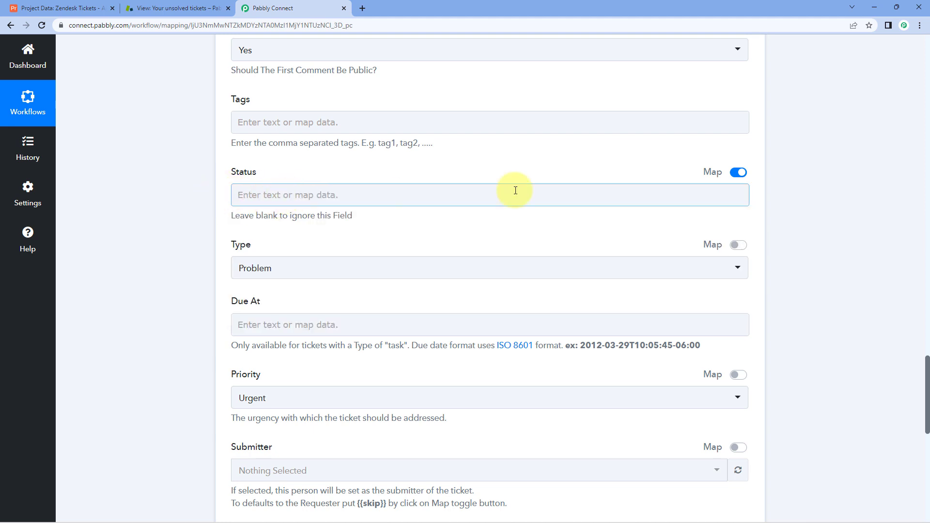
left_click(738, 173)
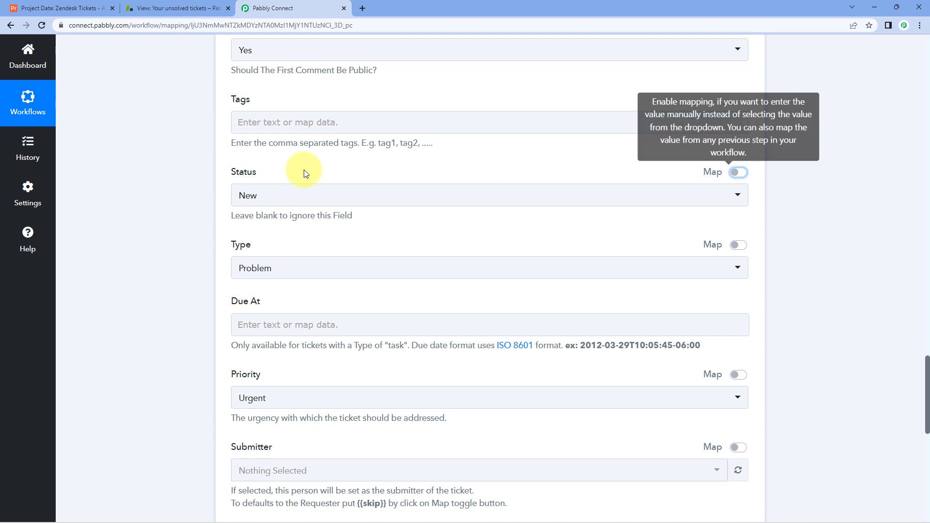
scroll(228, 232, "down", 1)
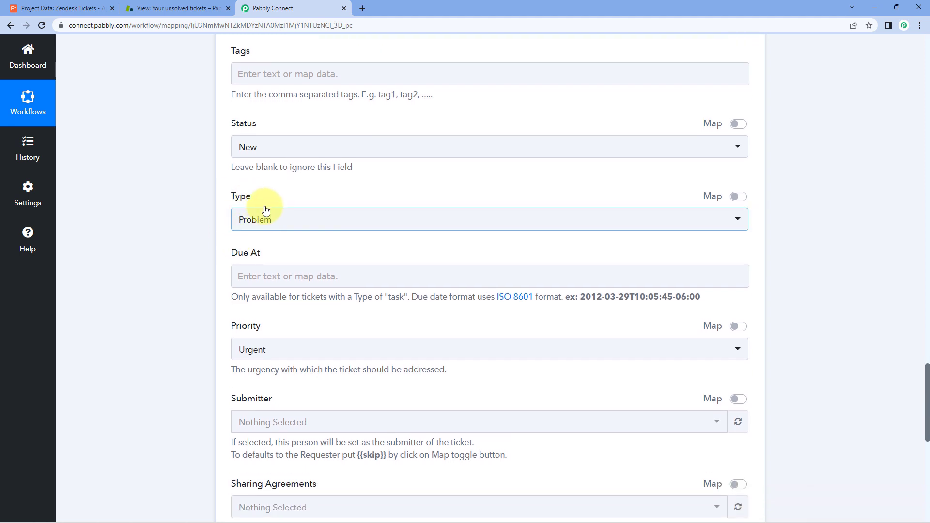
left_click(63, 7)
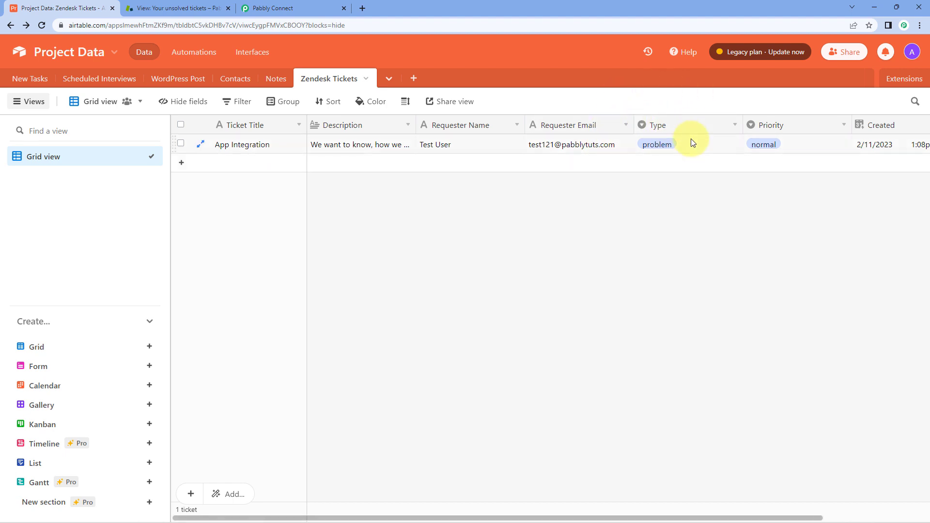
left_click(673, 152)
left_click(733, 144)
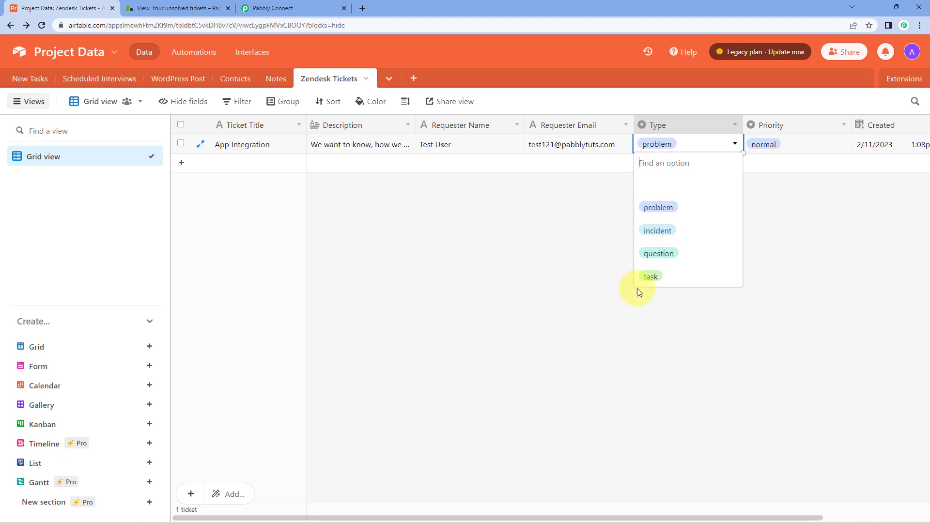
left_click(595, 234)
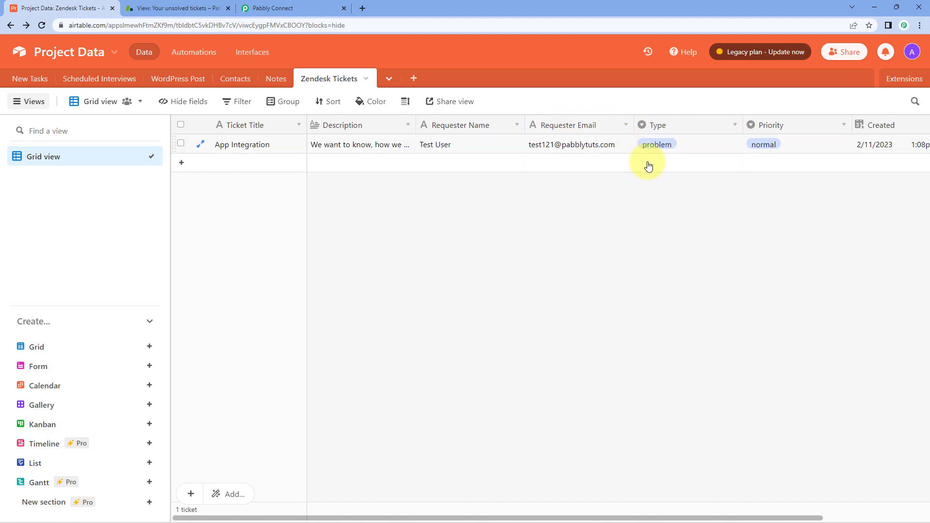
left_click(272, 8)
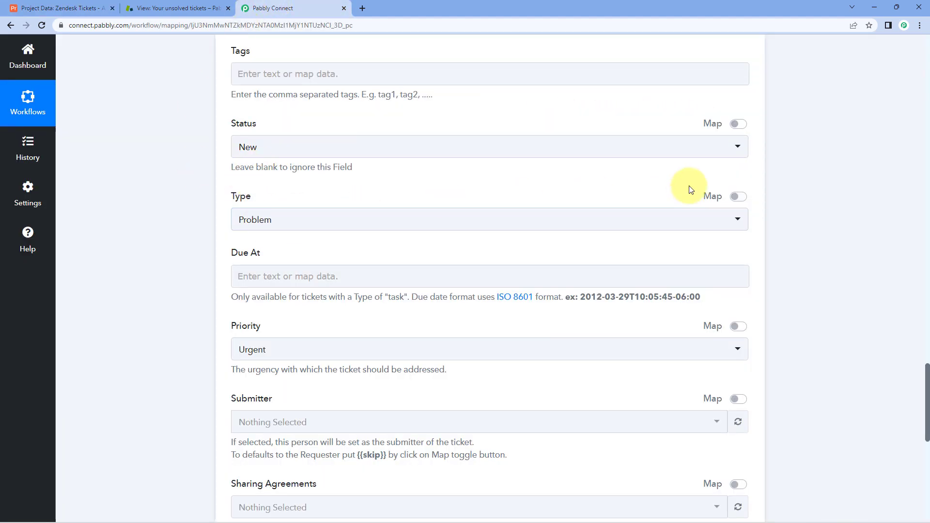
scroll(535, 201, "up", 10)
scroll(535, 204, "up", 15)
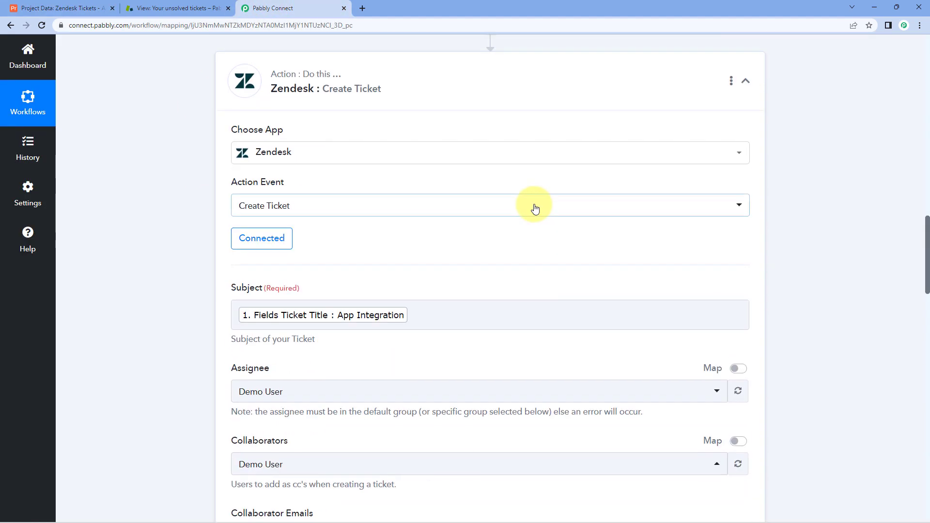
scroll(549, 196, "up", 1)
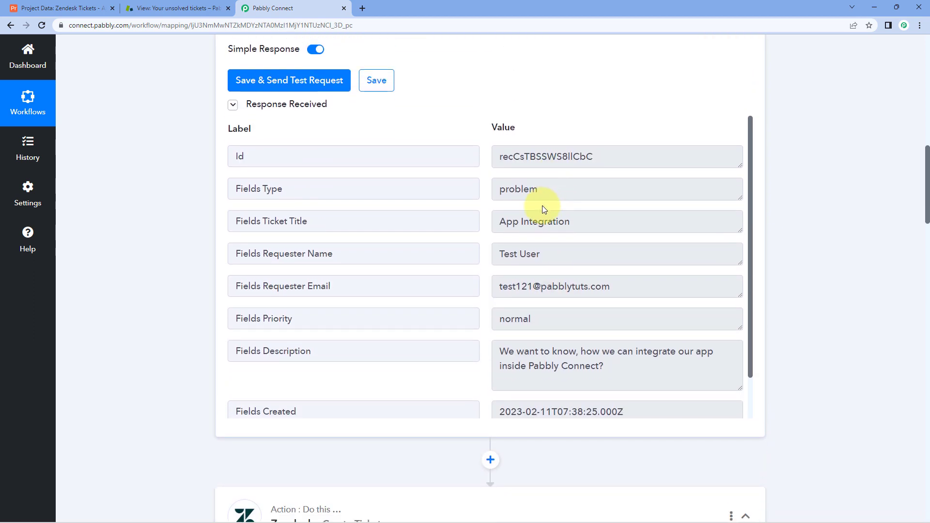
left_click_drag(540, 190, 410, 191)
scroll(194, 310, "down", 15)
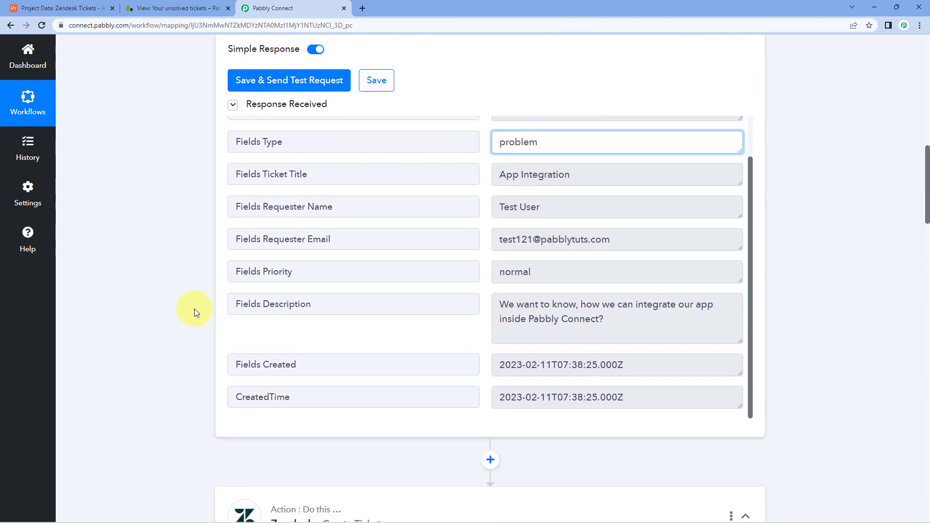
scroll(191, 307, "down", 10)
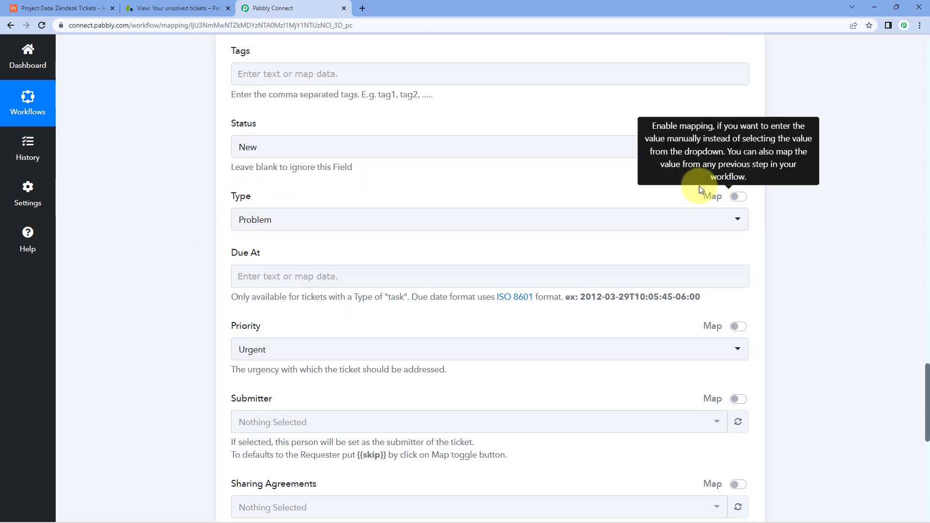
Switch Type to Map mode, delete 'problem', and insert the Airtable record's Fields Type.
left_click(737, 199)
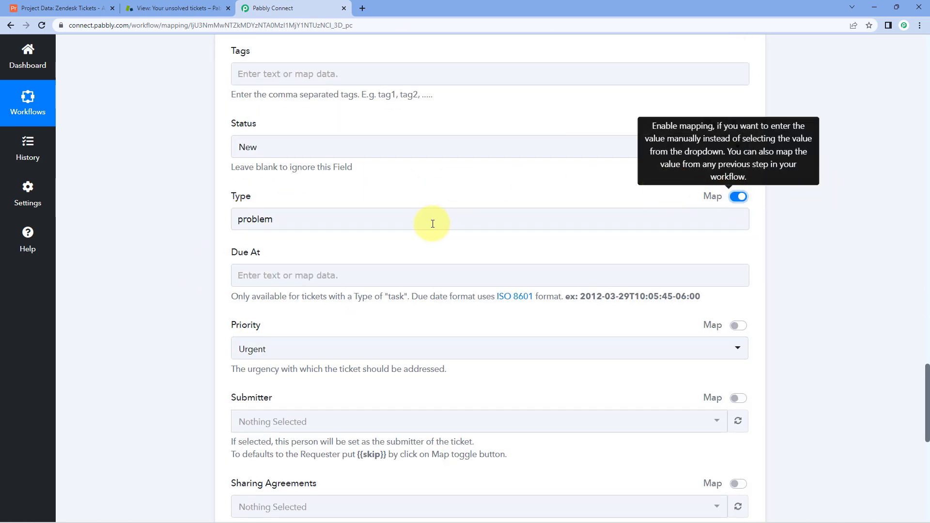
left_click_drag(487, 223, 192, 220)
key("BackSpace")
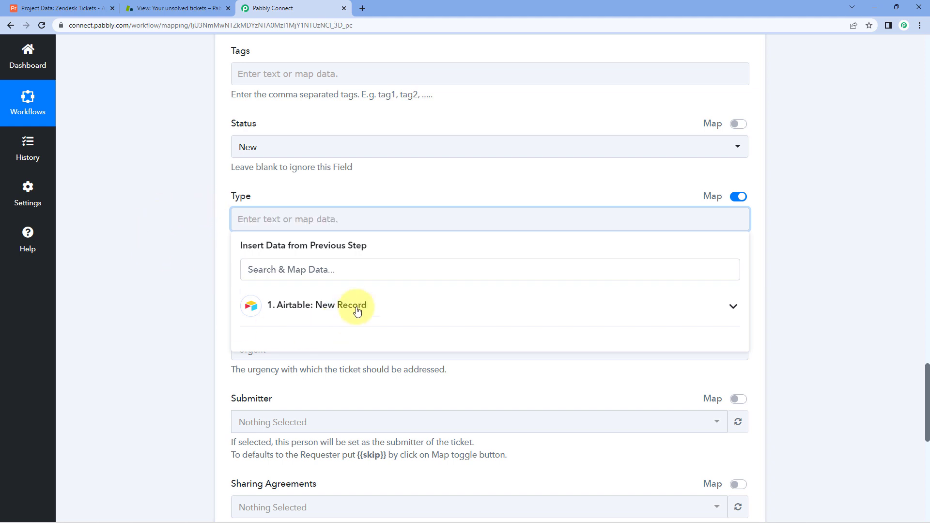
left_click(356, 308)
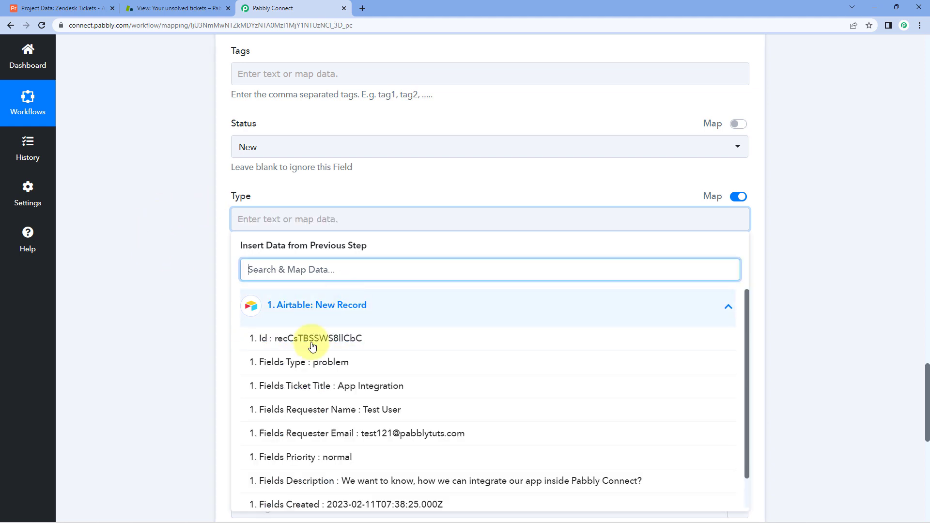
left_click(355, 364)
left_click(187, 291)
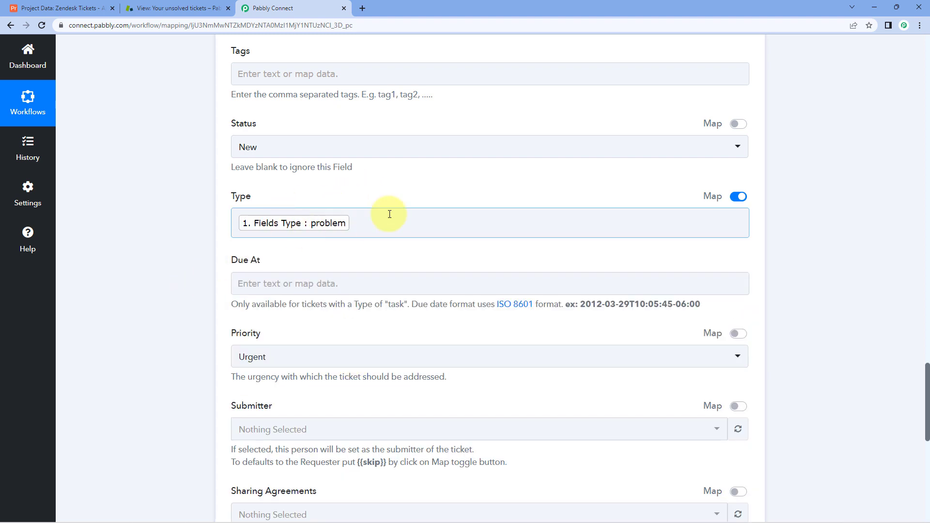
scroll(373, 199, "down", 2)
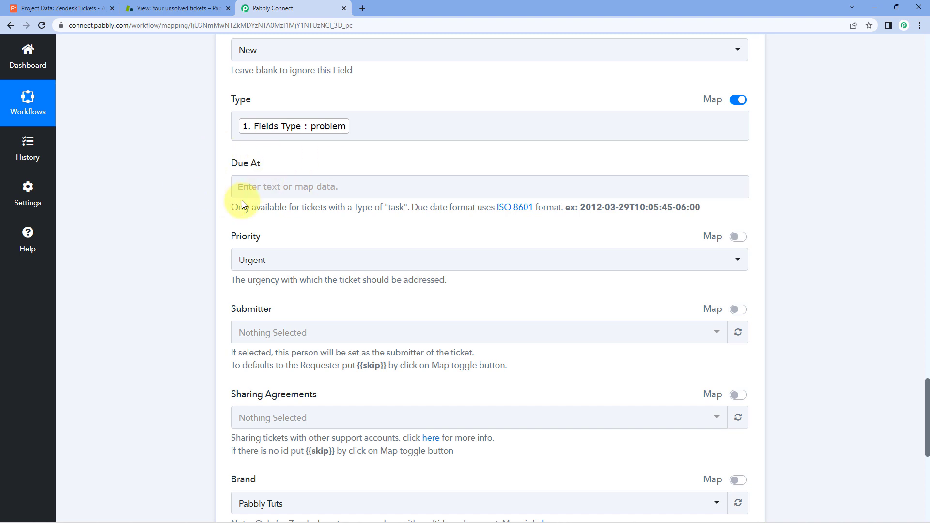
scroll(218, 194, "down", 1)
Switch Priority to Map mode, delete 'urgent', and insert Fields Priority : normal.
left_click(88, 8)
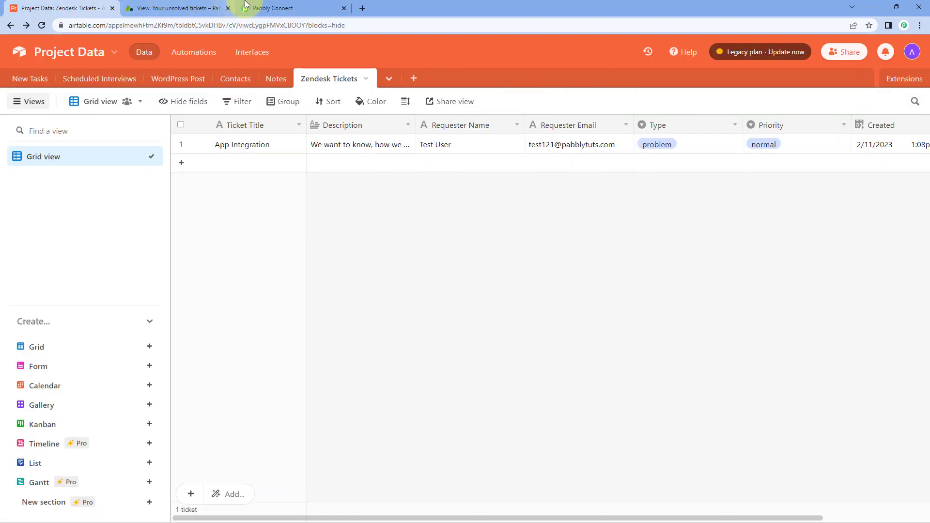
left_click(273, 9)
left_click(739, 189)
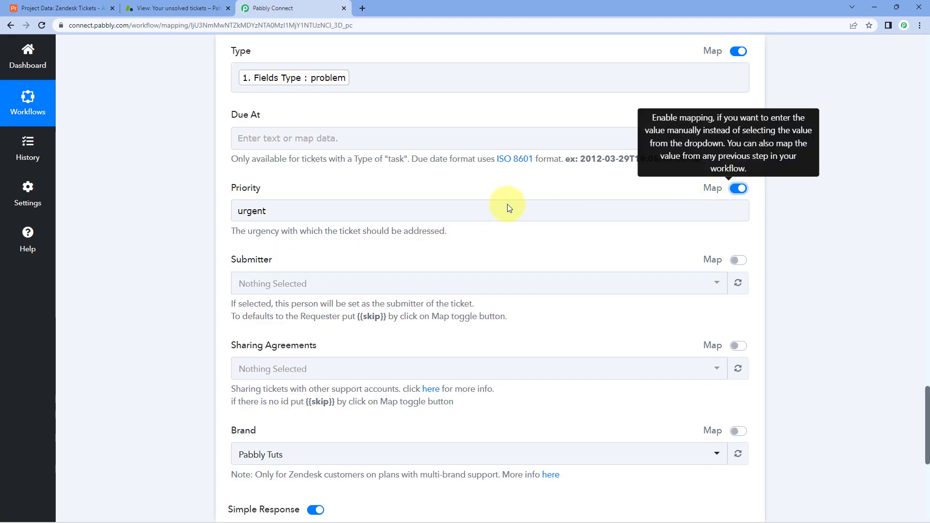
left_click_drag(298, 207, 207, 216)
key("BackSpace")
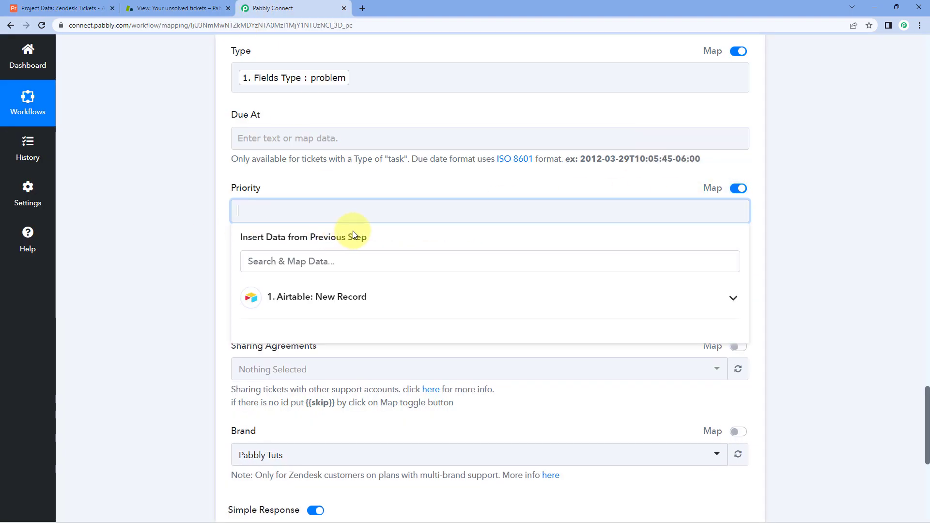
left_click(359, 302)
scroll(333, 332, "down", 1)
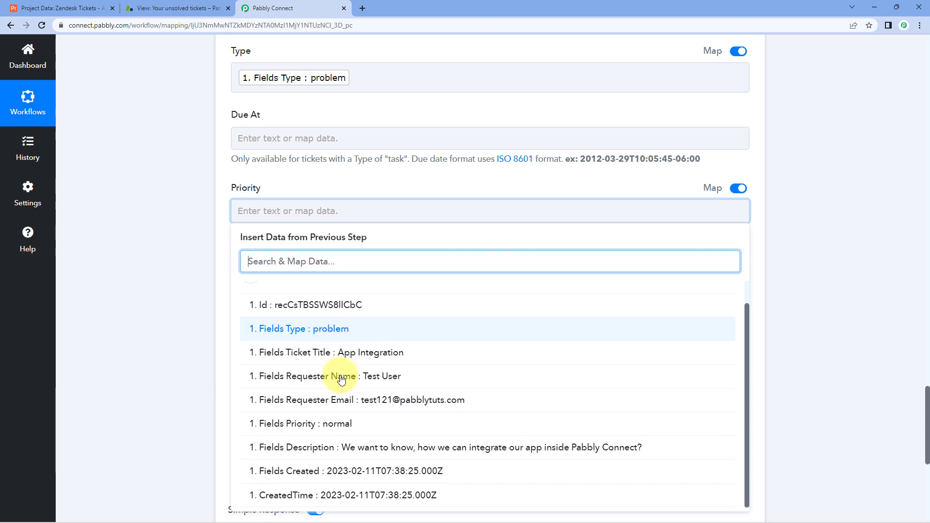
left_click(284, 430)
left_click(127, 257)
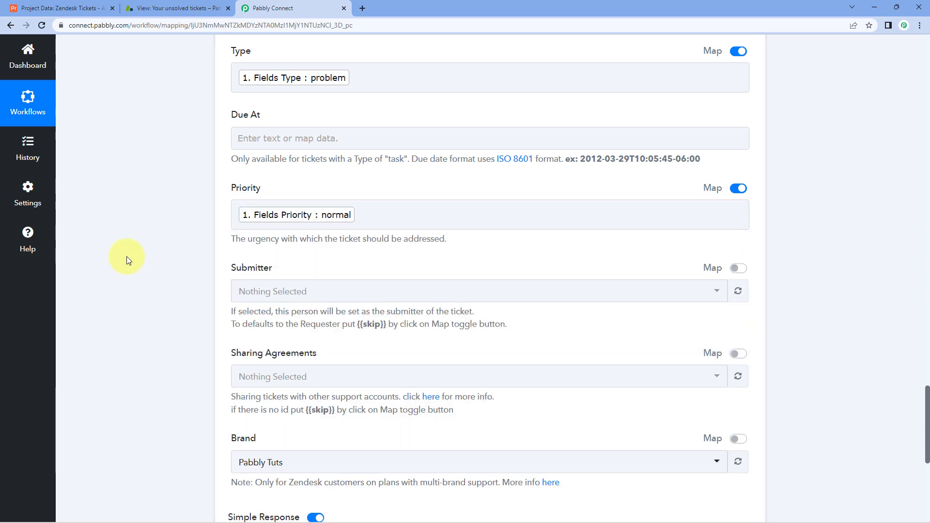
Check the Airtable record's available Priority options without changing them.
scroll(127, 257, "down", 1)
scroll(228, 254, "up", 2)
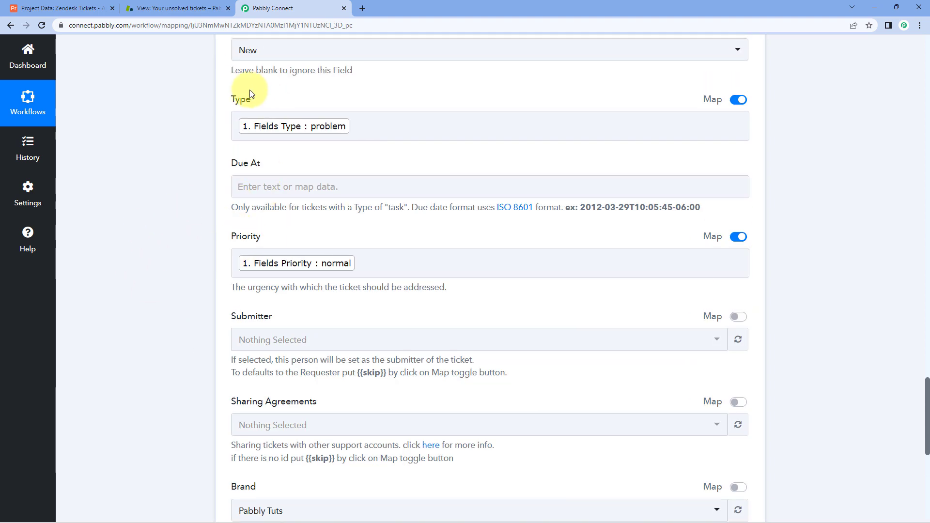
left_click(72, 8)
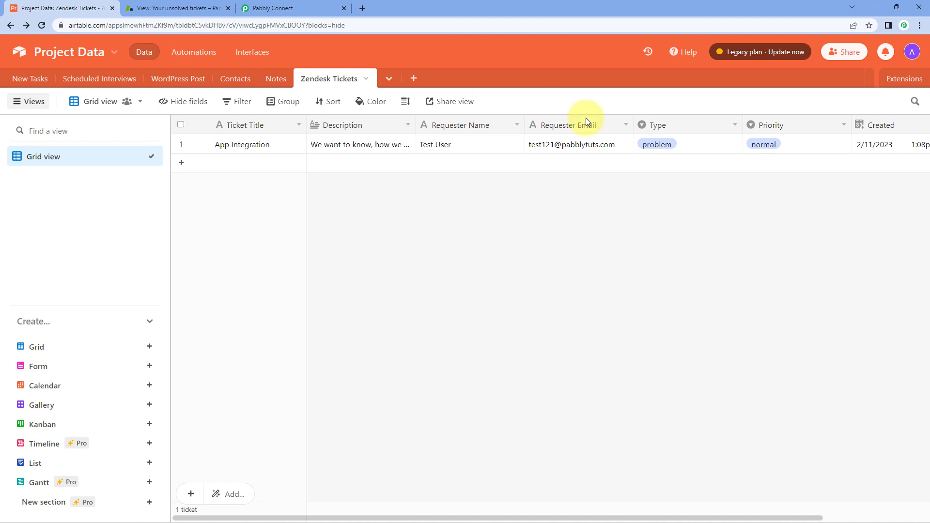
left_click(792, 145)
left_click(792, 148)
left_click(679, 206)
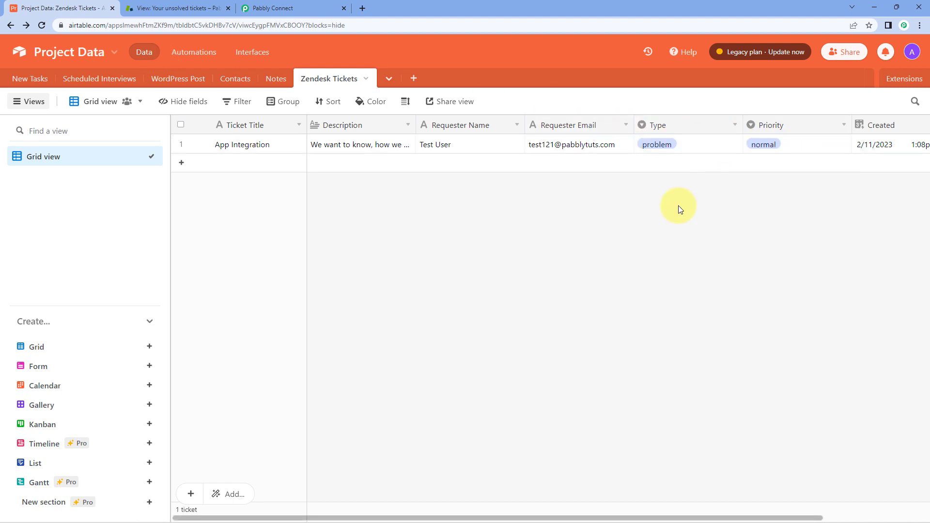
left_click(328, 4)
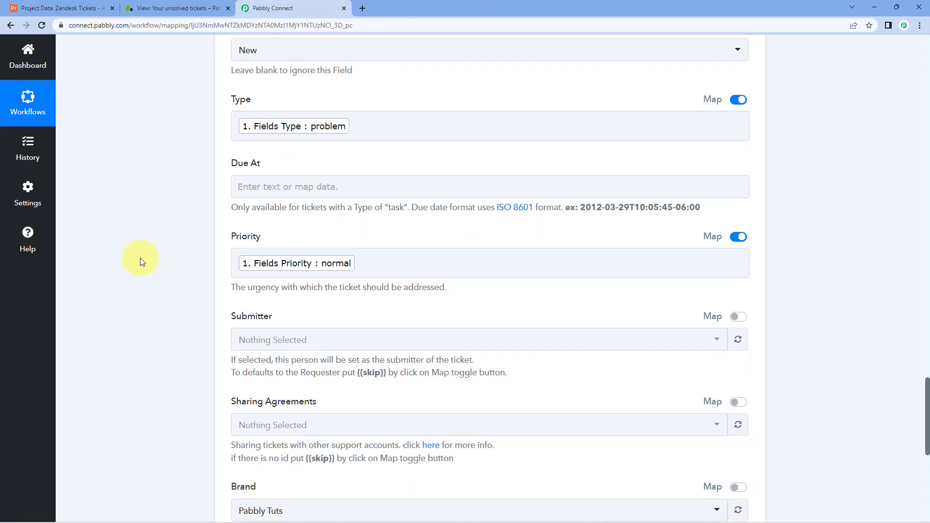
scroll(142, 257, "down", 4)
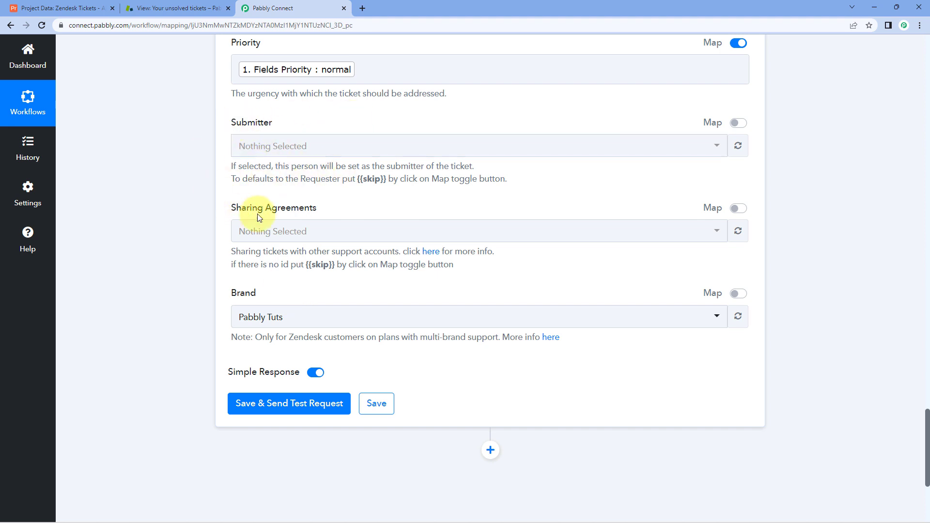
Save and send a test request, reviewing the response for the App Integration ticket with Id 6.
scroll(189, 229, "down", 2)
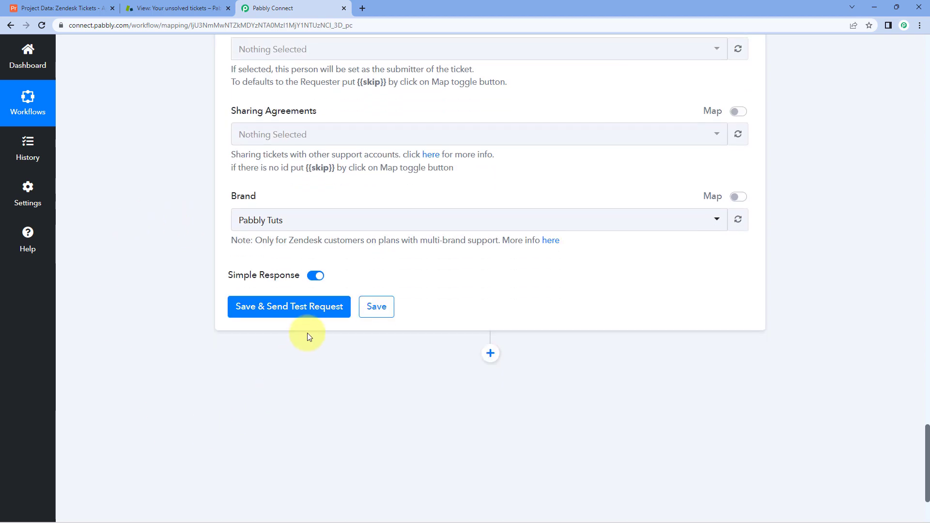
left_click(289, 308)
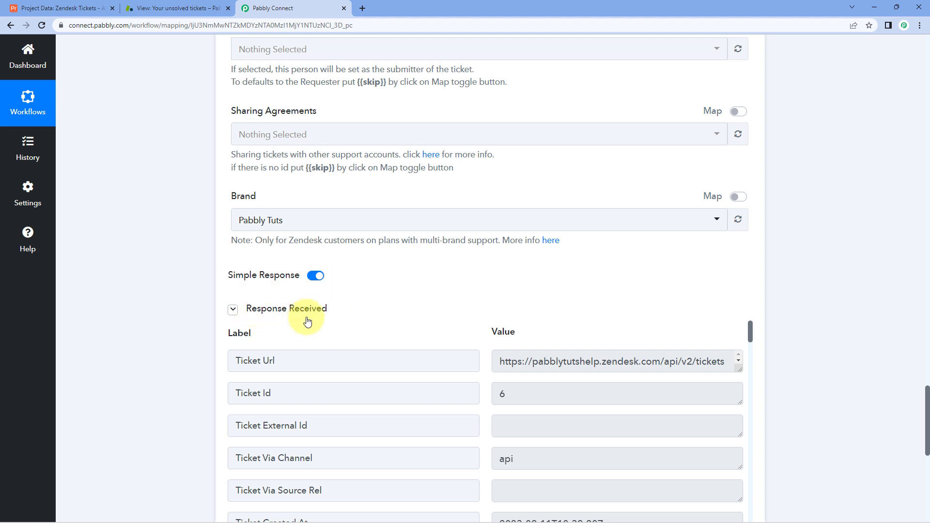
scroll(464, 279, "down", 3)
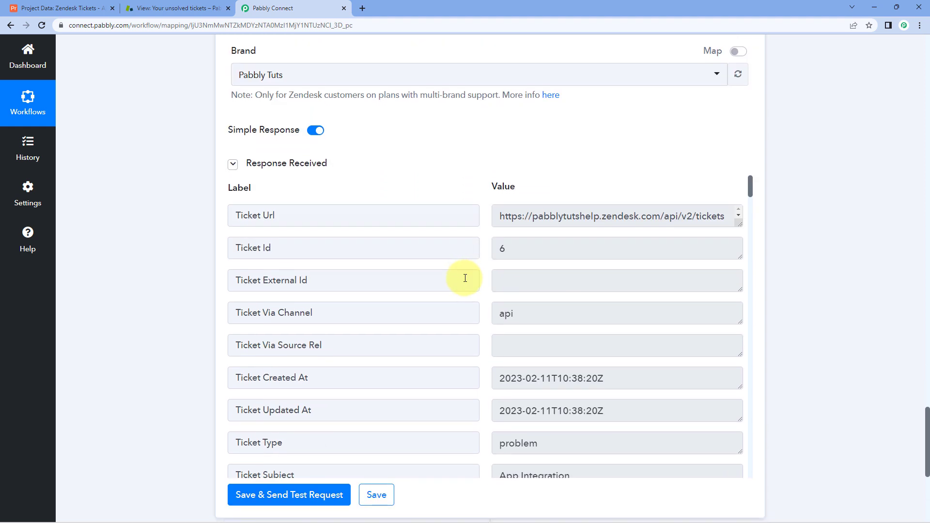
scroll(489, 273, "down", 2)
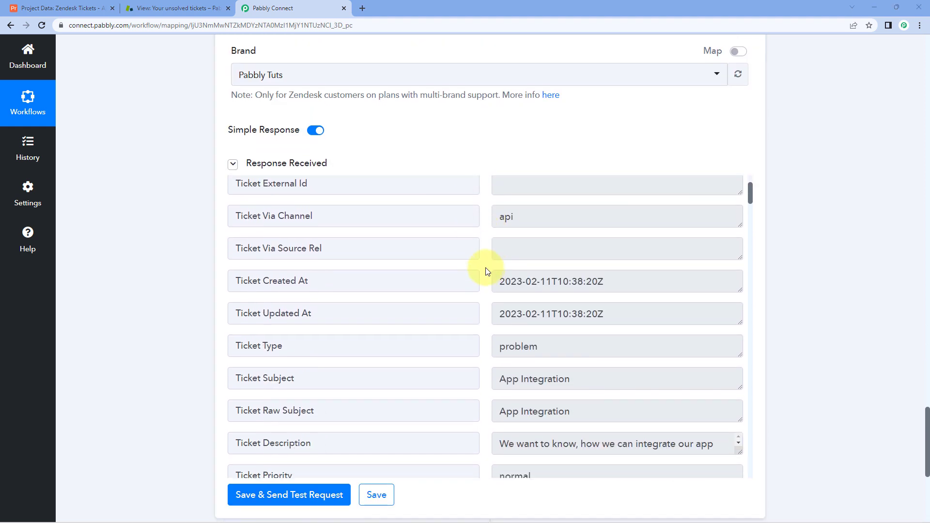
scroll(490, 171, "up", 4)
scroll(453, 208, "up", 10)
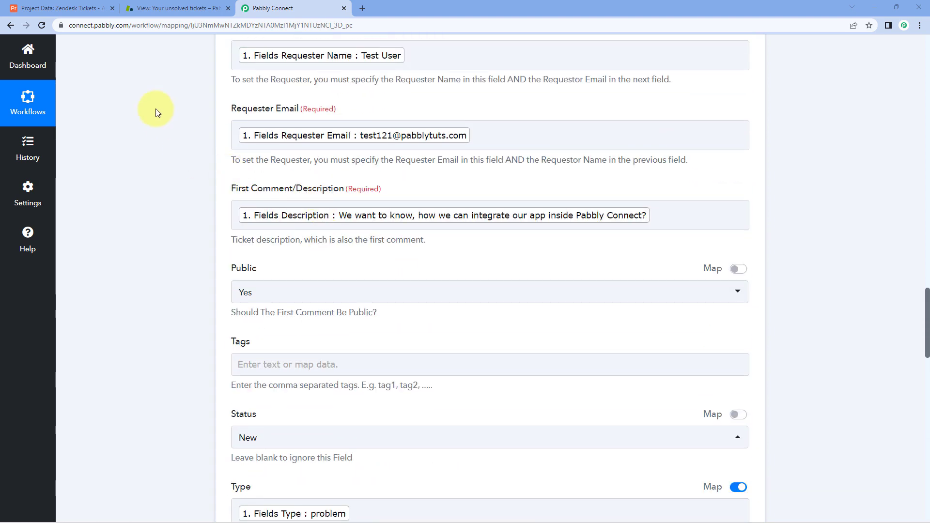
Compare the test response against the Airtable record again.
left_click(58, 8)
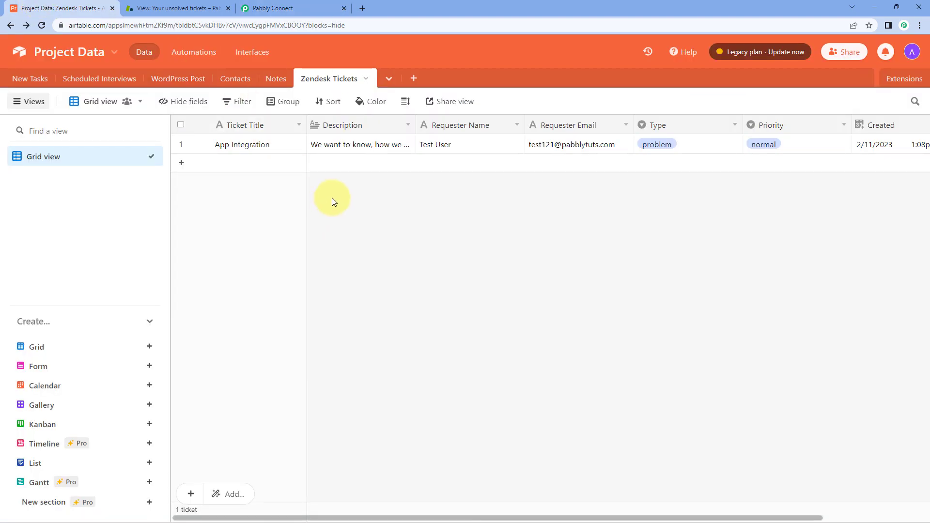
left_click(271, 8)
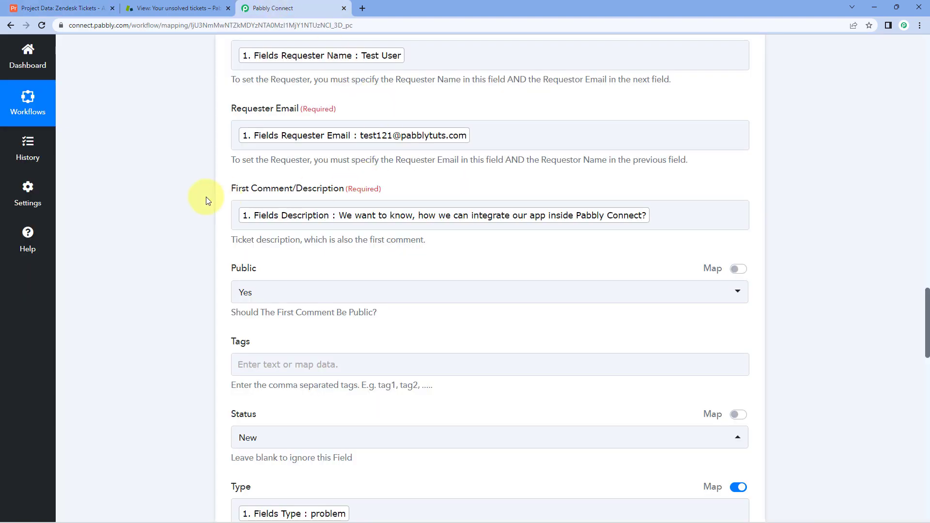
scroll(203, 199, "down", 4)
scroll(189, 215, "down", 7)
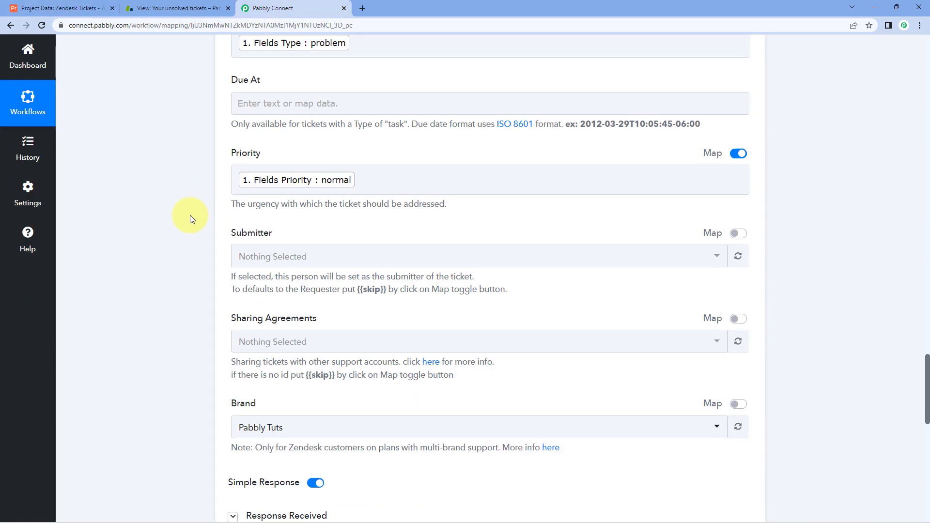
scroll(190, 215, "up", 4)
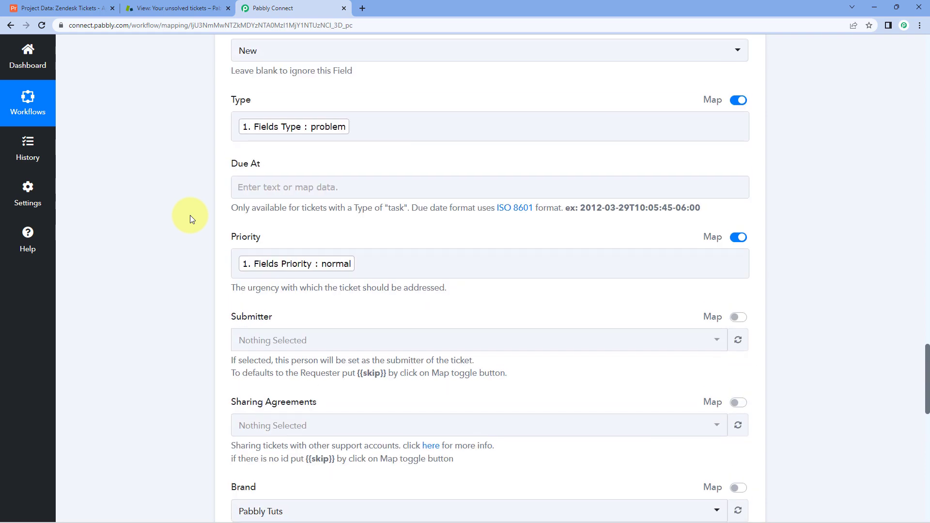
left_click(181, 9)
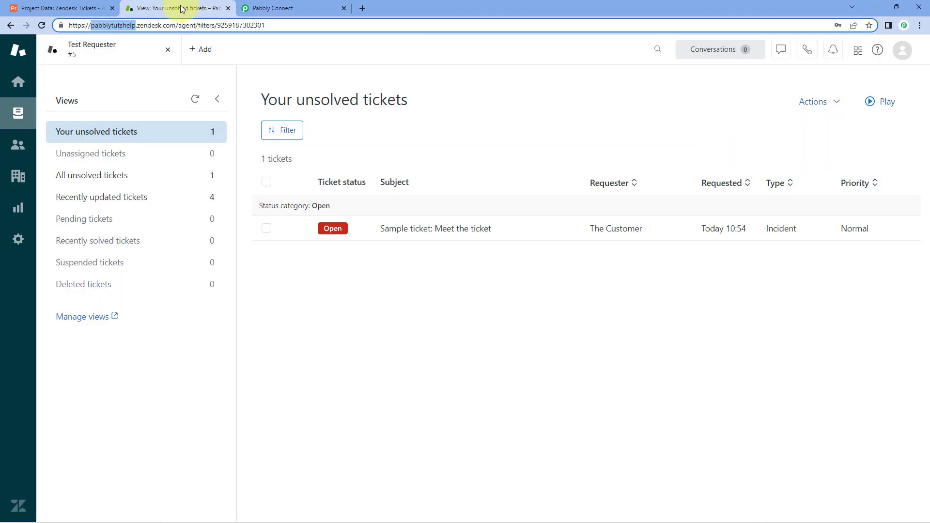
Reload the unsolved tickets view and open the new App Integration ticket #6.
left_click(42, 25)
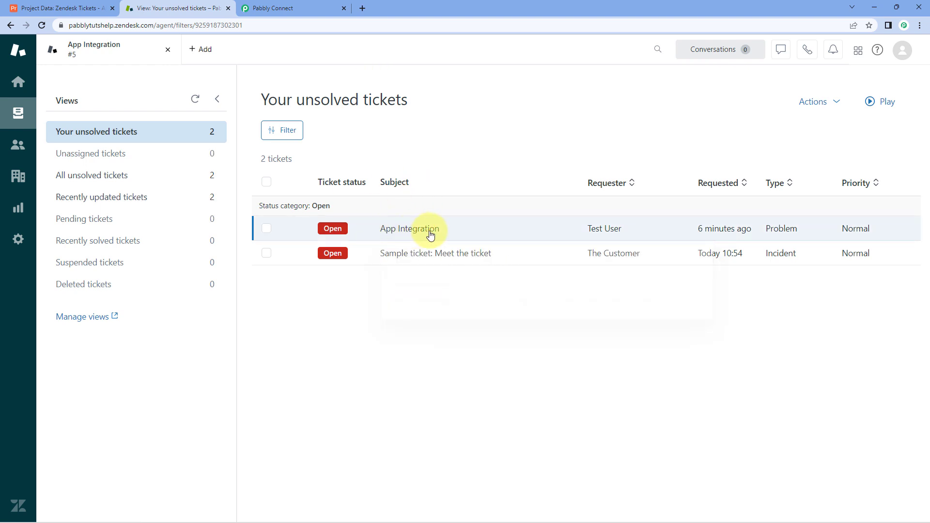
mouse_move(408, 237)
left_click(444, 233)
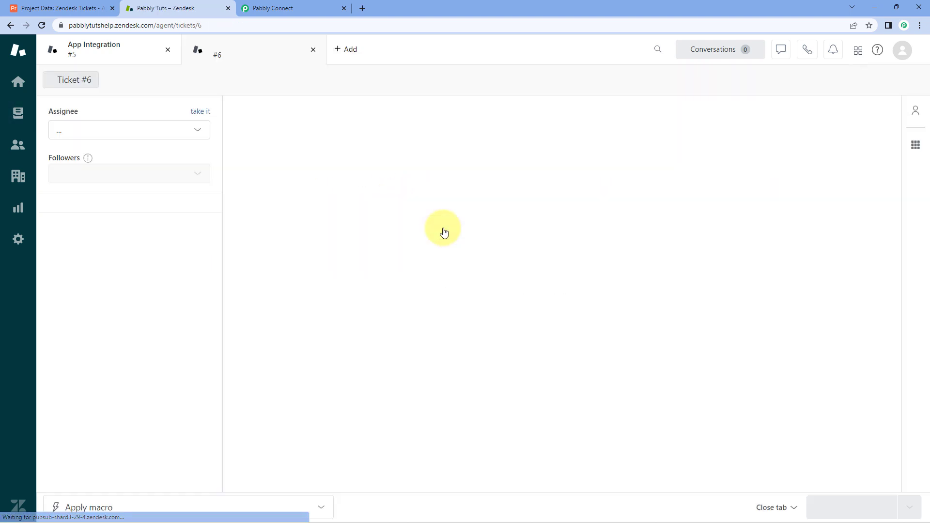
left_click(35, 5)
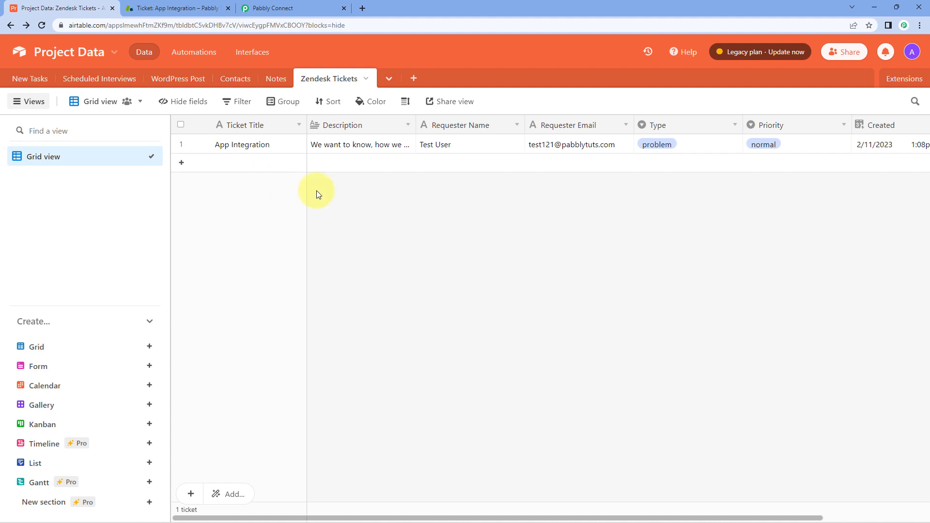
left_click(153, 8)
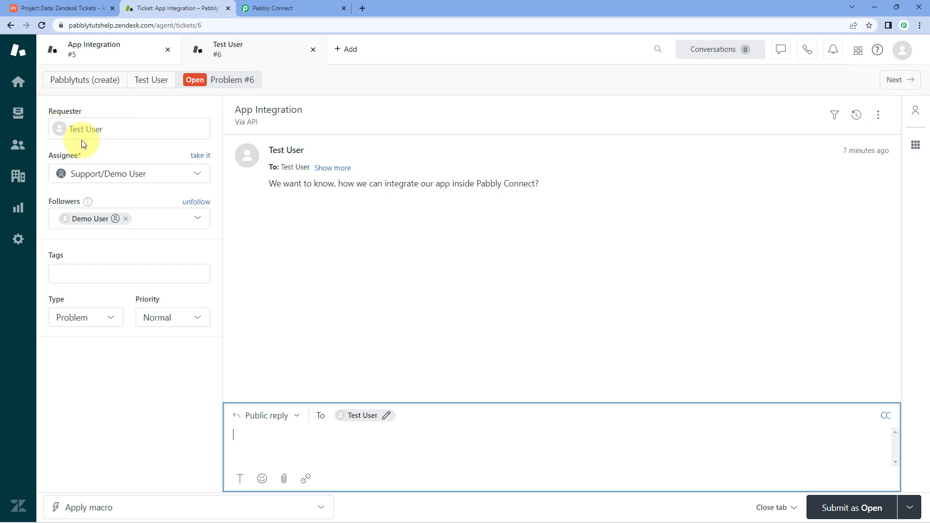
Compare the ticket's requester, Problem type and Normal priority with the Airtable row.
left_click(105, 129)
left_click(115, 104)
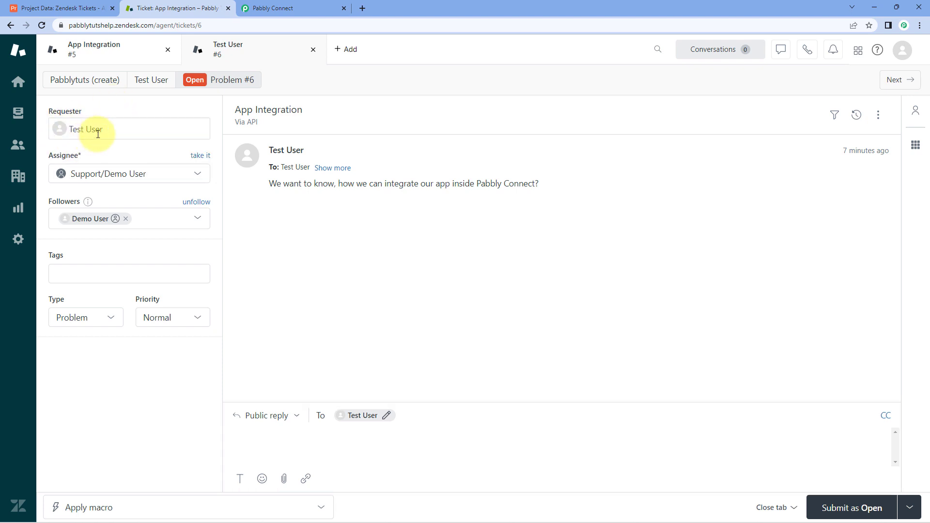
left_click(65, 8)
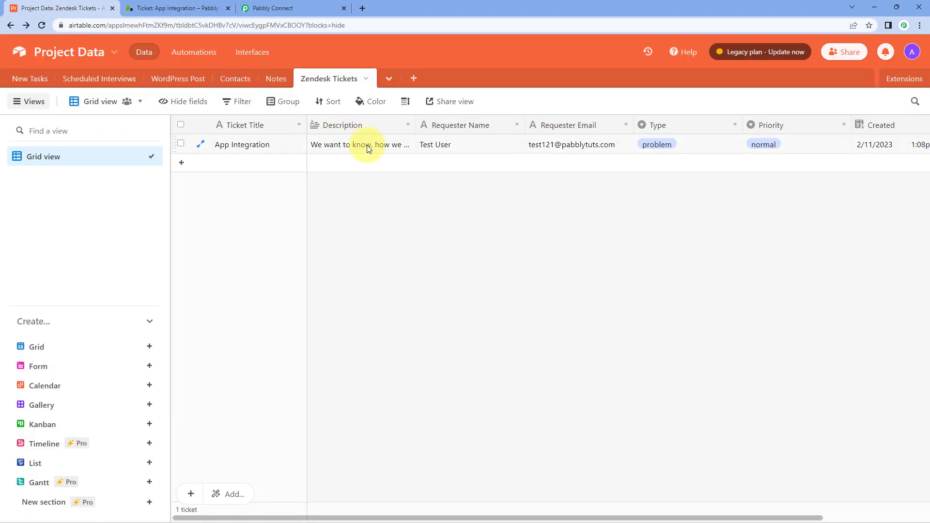
left_click(218, 7)
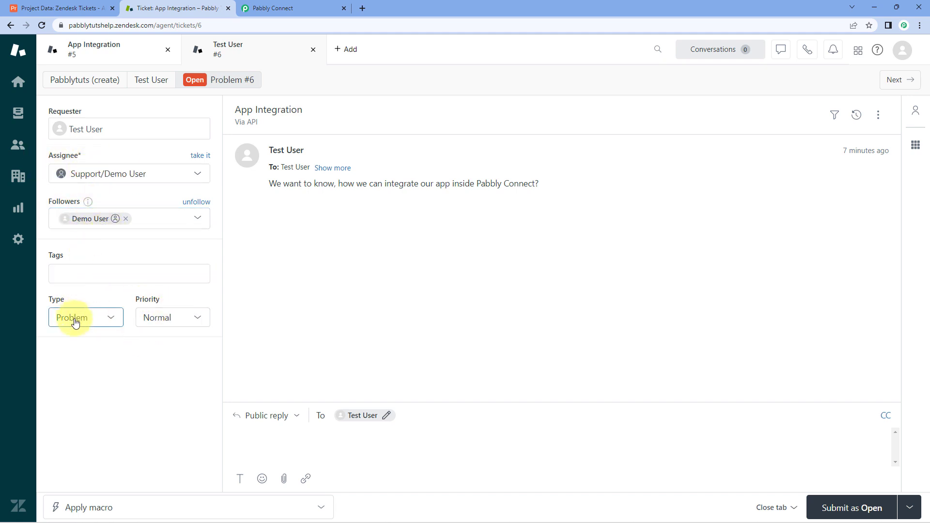
left_click(39, 3)
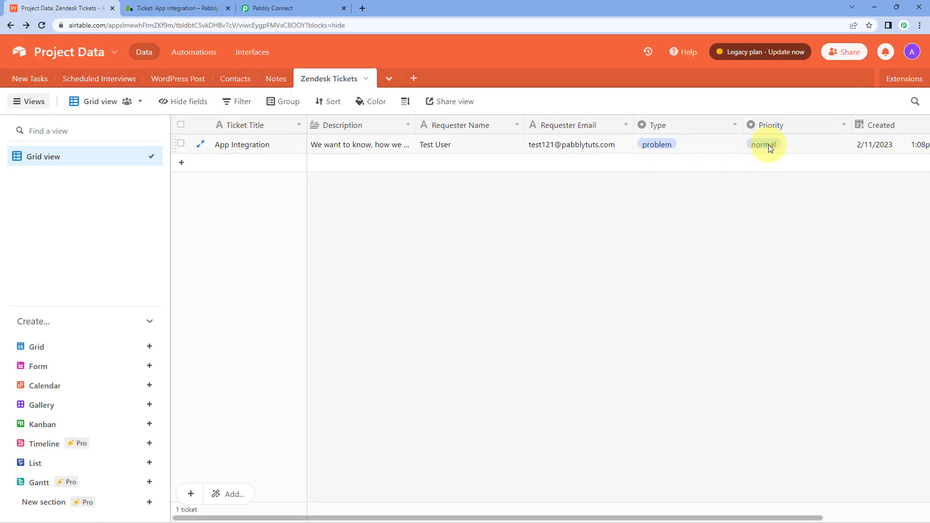
left_click(175, 8)
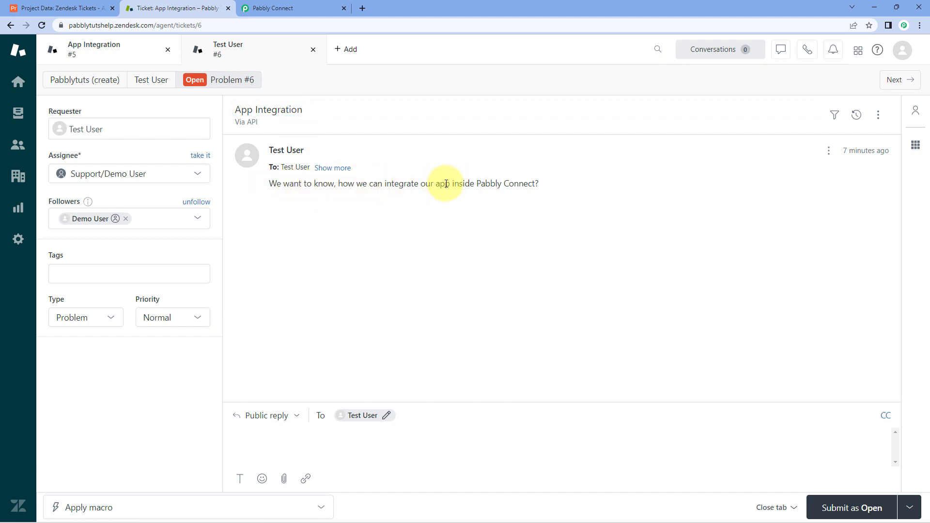
Collapse the Zendesk Create Ticket action and the Airtable trigger in the workflow editor.
left_click(312, 8)
scroll(735, 223, "up", 15)
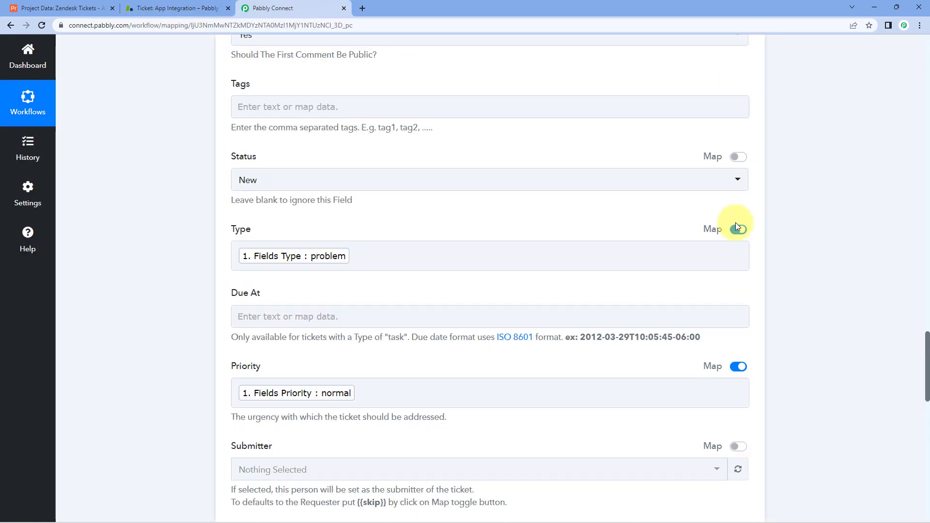
scroll(765, 209, "up", 4)
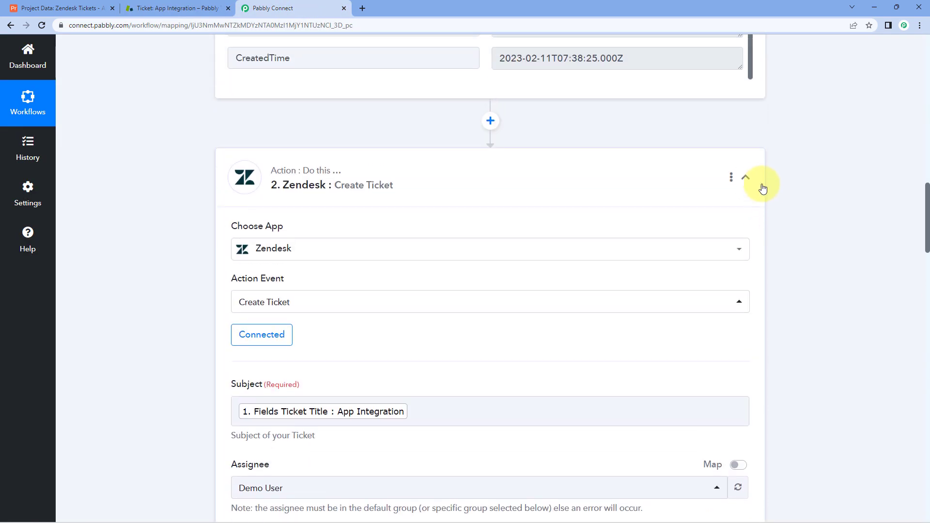
left_click(758, 181)
scroll(790, 214, "up", 10)
scroll(789, 214, "up", 8)
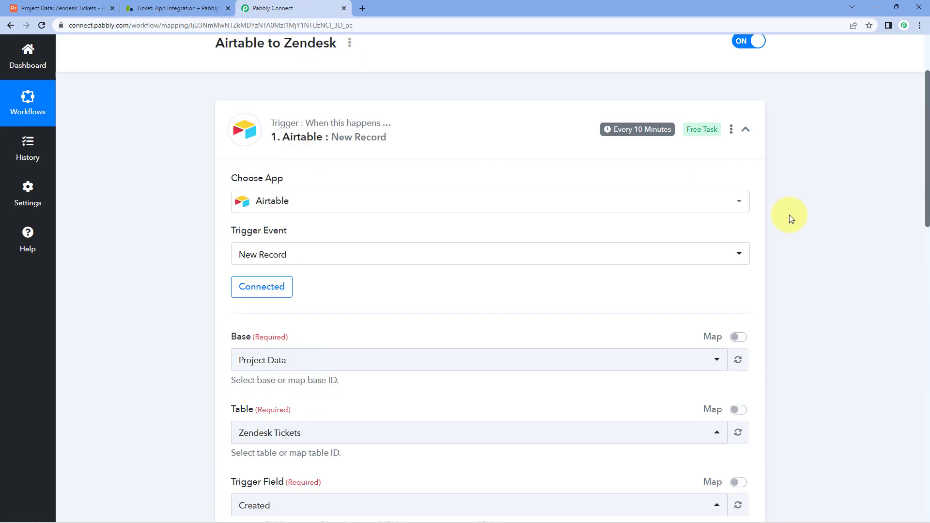
left_click(746, 206)
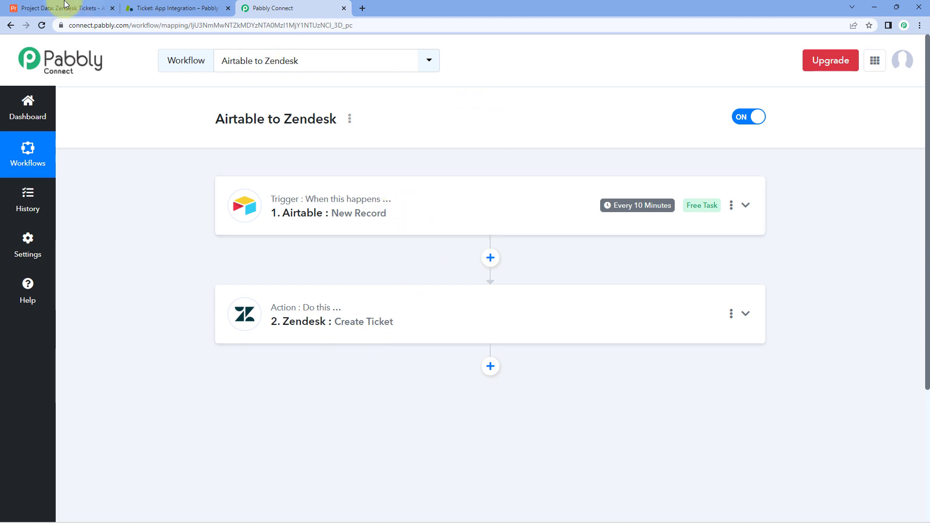
Add a Zendesk Tickets record titled 'Real-Time Test' with description 'We want to test this automation in real-time'.
left_click(47, 9)
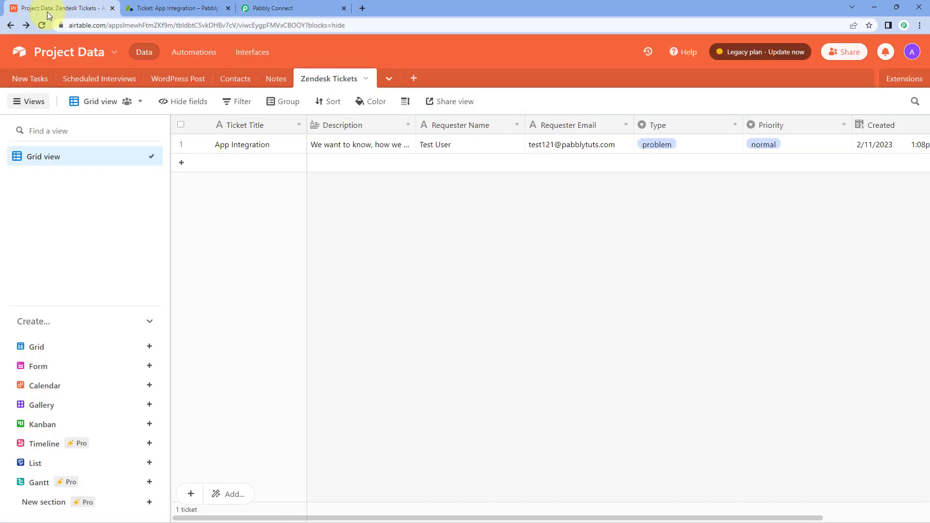
left_click(253, 166)
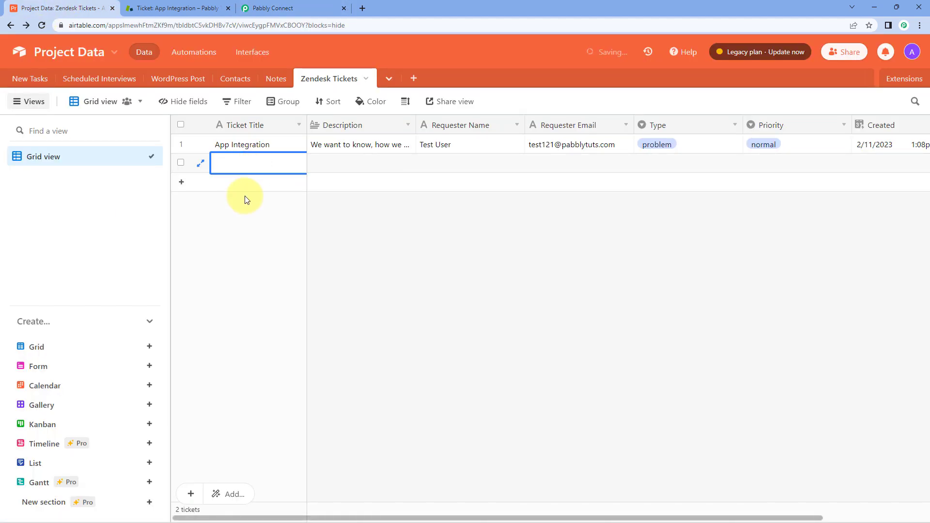
type("Real-Time Test")
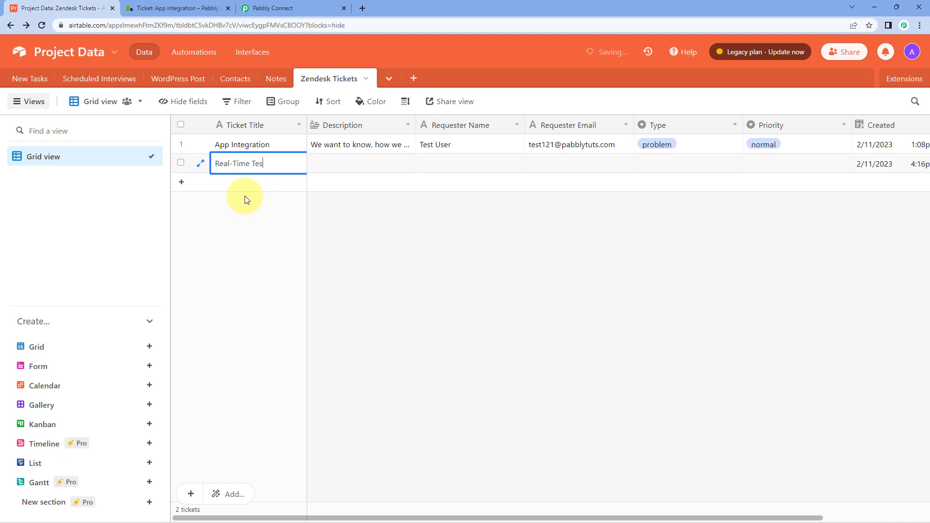
left_click(245, 196)
left_click(339, 163)
type("W")
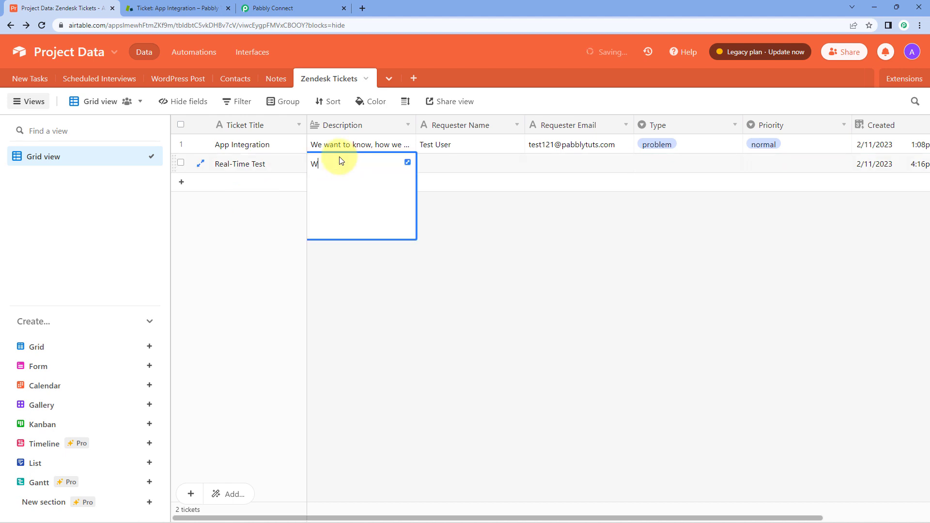
type("e want to test this automation in real-time")
Fill in the requester's name and e-mail, and set Type to task and Priority to urgent.
left_click(449, 164)
left_click(448, 164)
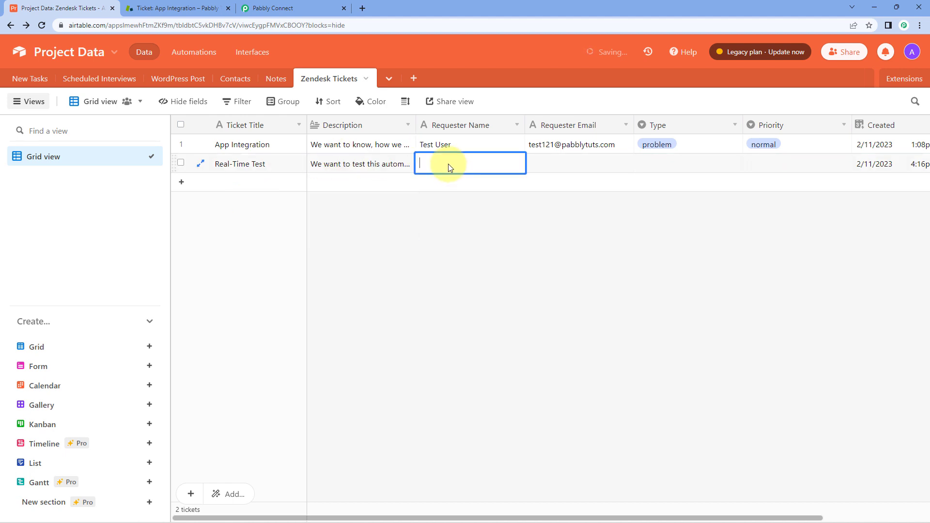
type("Desk User")
key("Tab")
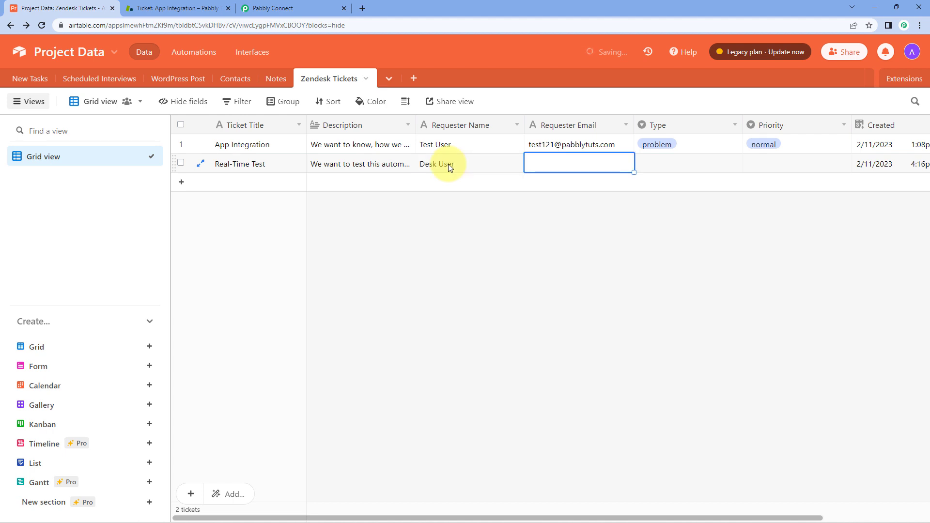
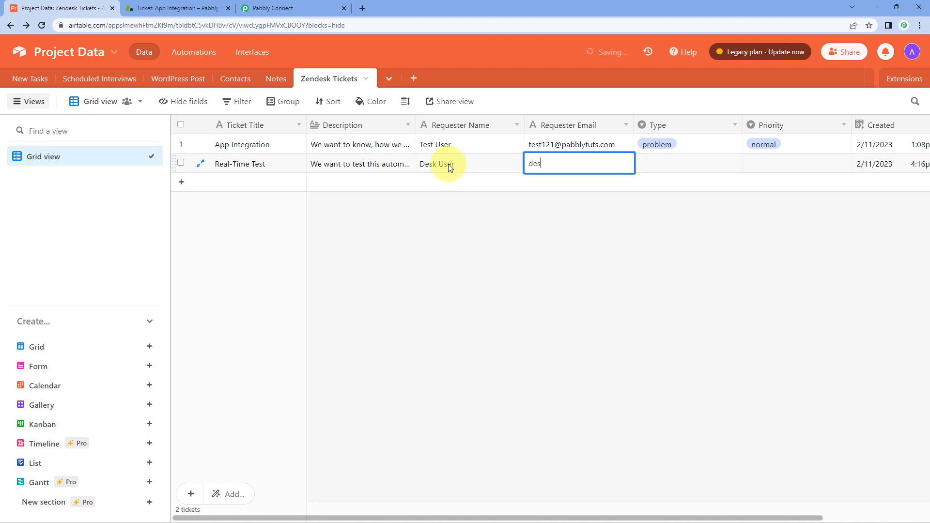
key("Tab")
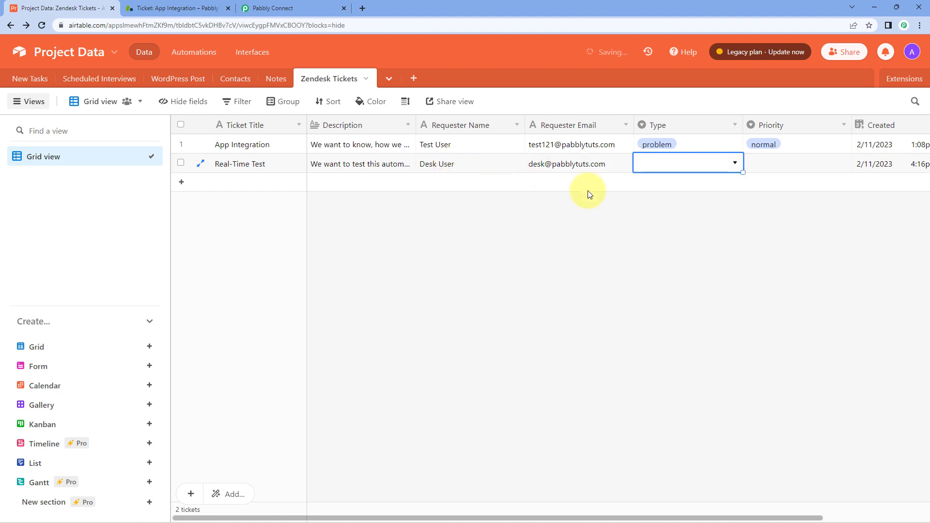
left_click(734, 163)
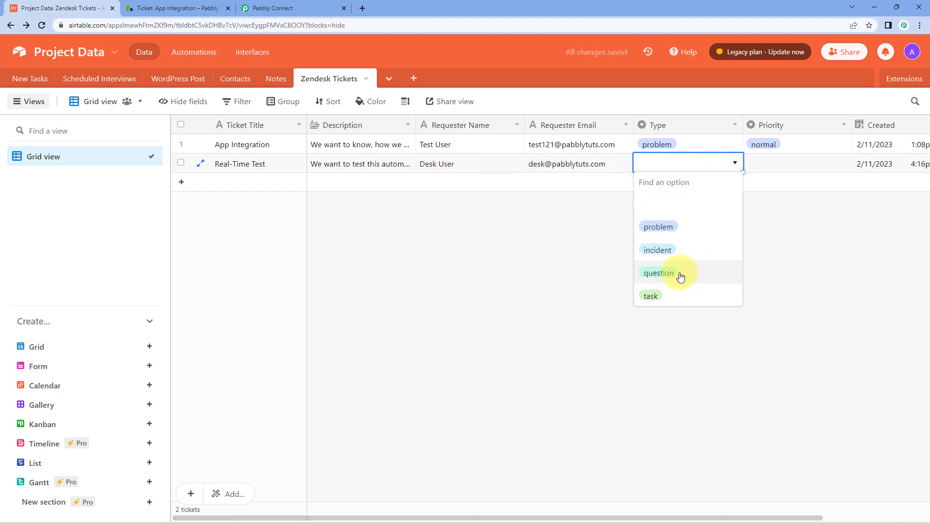
left_click(659, 297)
left_click(789, 157)
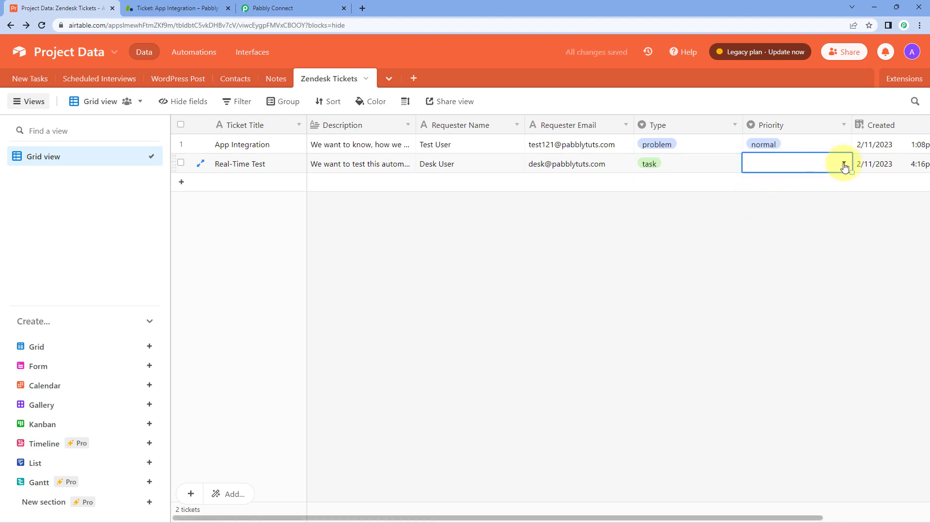
left_click(844, 164)
left_click(787, 295)
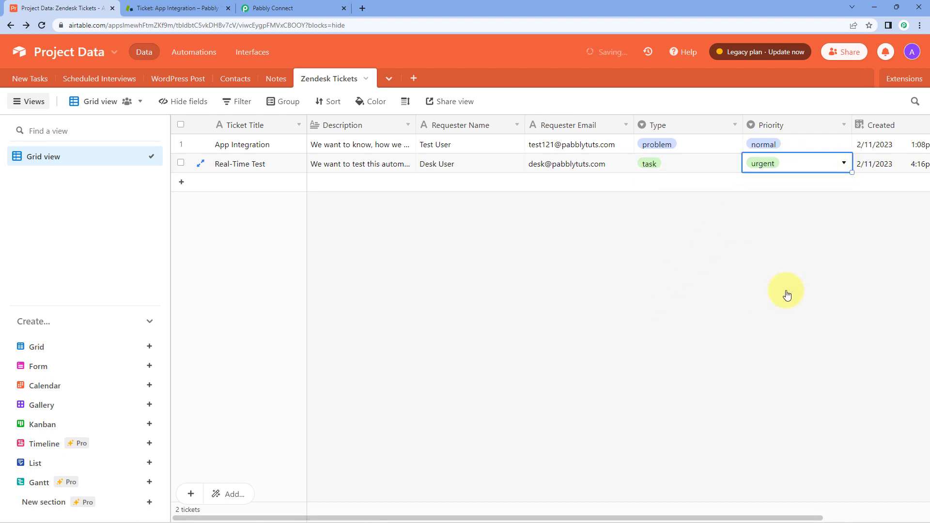
left_click(871, 190)
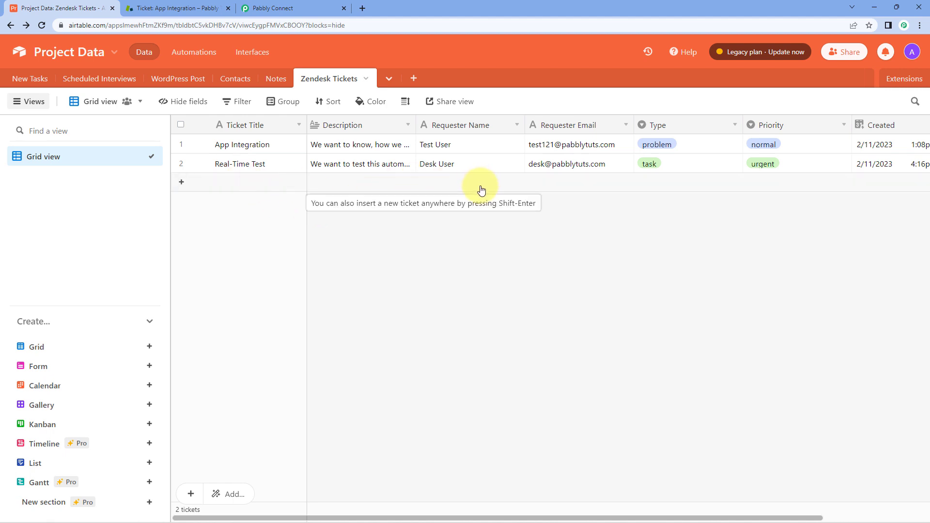
Close the App Integration and remaining Zendesk ticket tabs, then go back to Pabbly Connect.
left_click(139, 4)
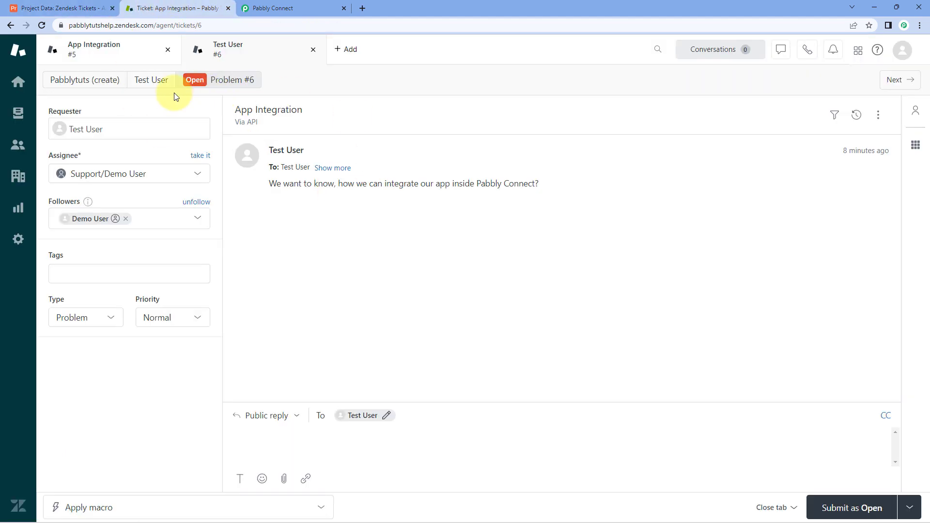
left_click(169, 51)
left_click(166, 50)
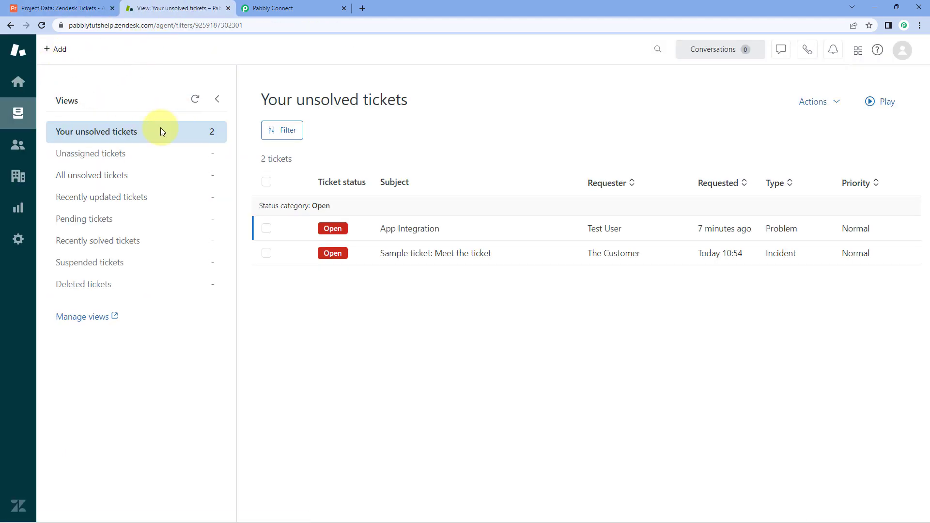
left_click(324, 4)
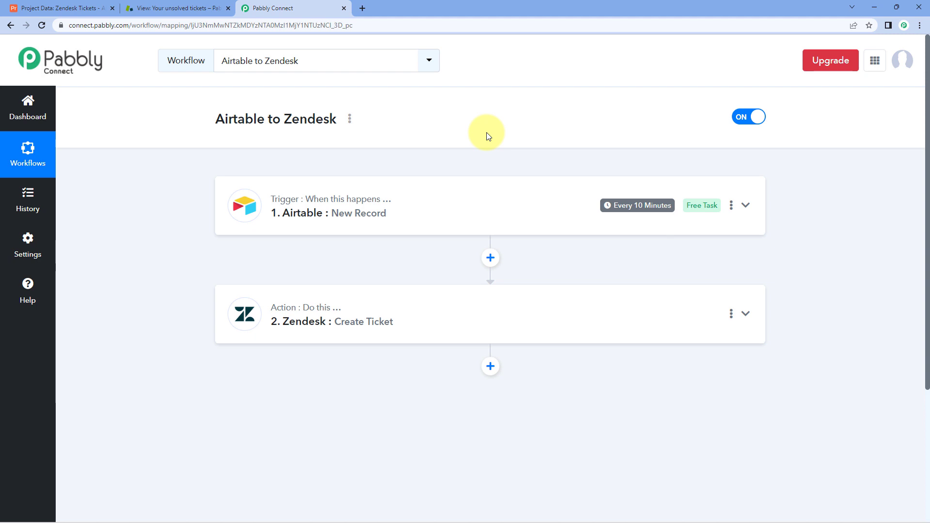
mouse_move(628, 203)
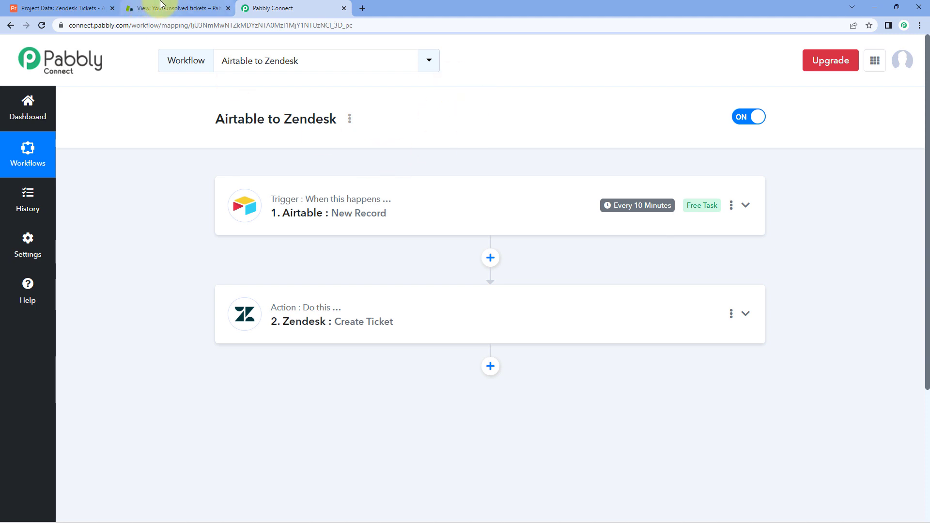
Reload the Zendesk unsolved tickets list and open the new Real-Time Test ticket.
left_click(213, 7)
left_click(44, 25)
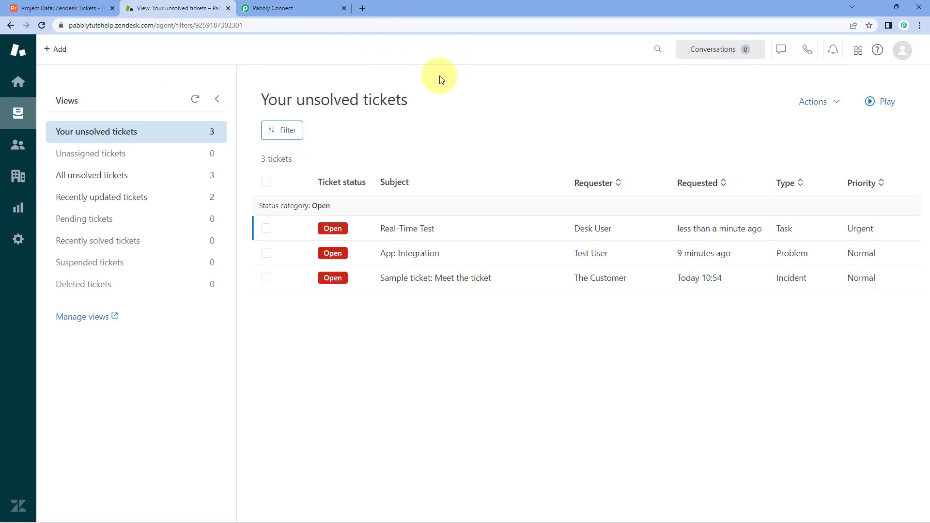
left_click(441, 229)
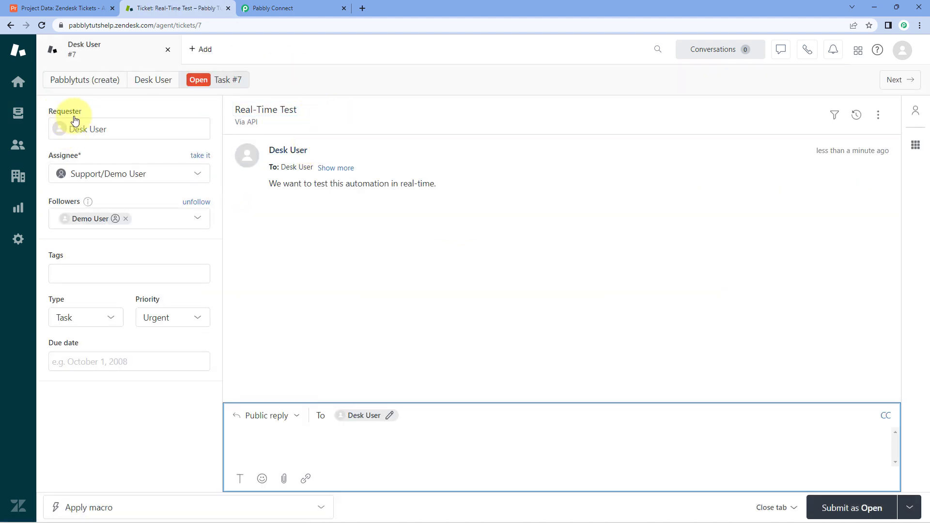
Check the ticket's Task type and Urgent priority against the Airtable record, then return to the workflow.
left_click(59, 8)
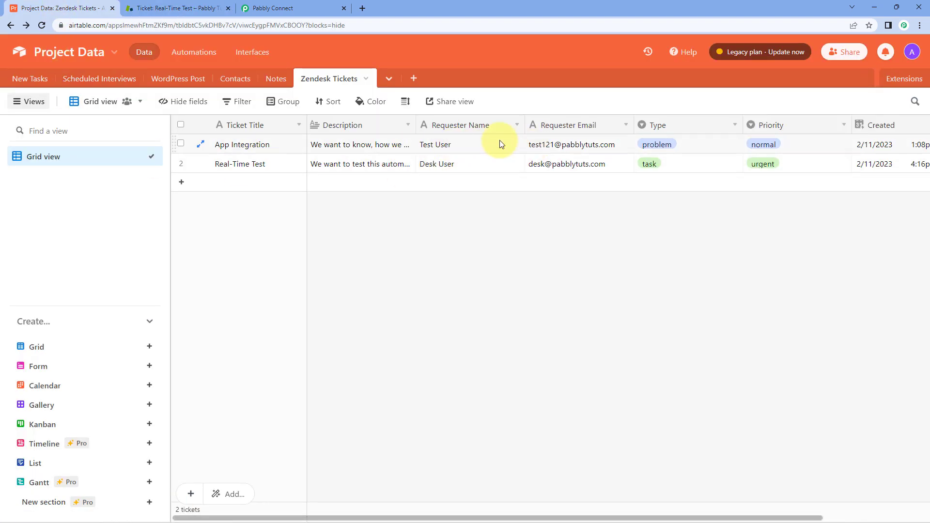
left_click(159, 13)
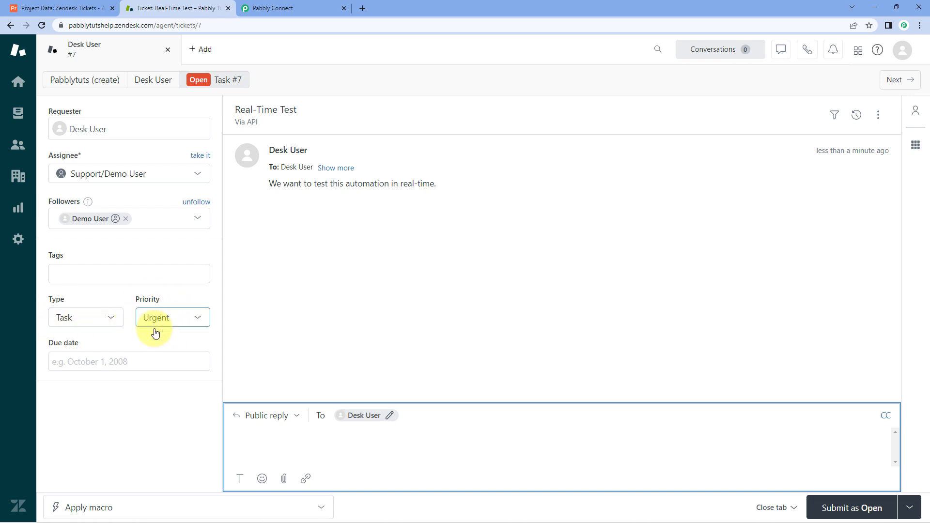
left_click(59, 8)
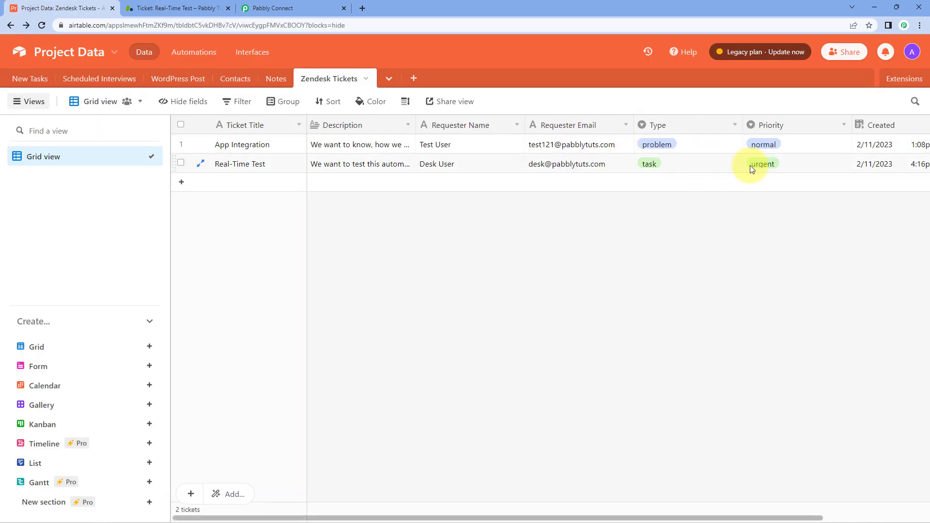
left_click(191, 8)
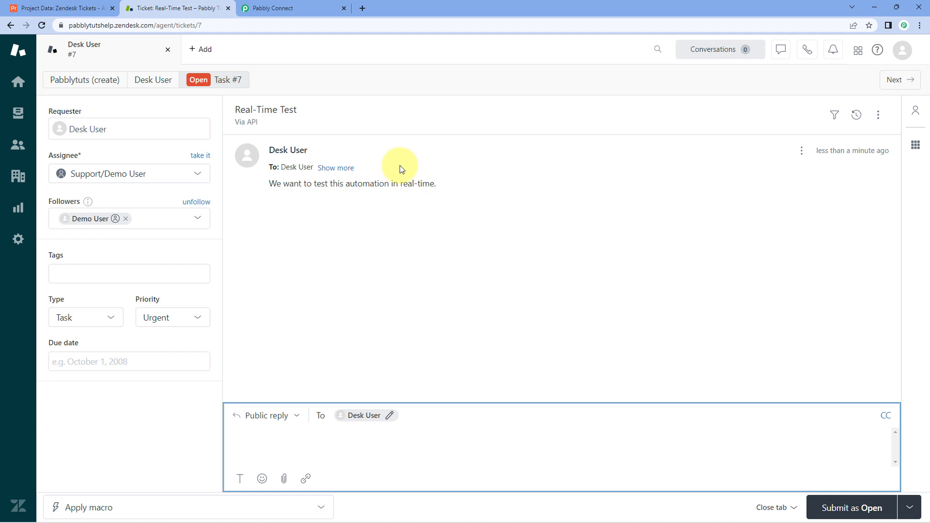
left_click(270, 8)
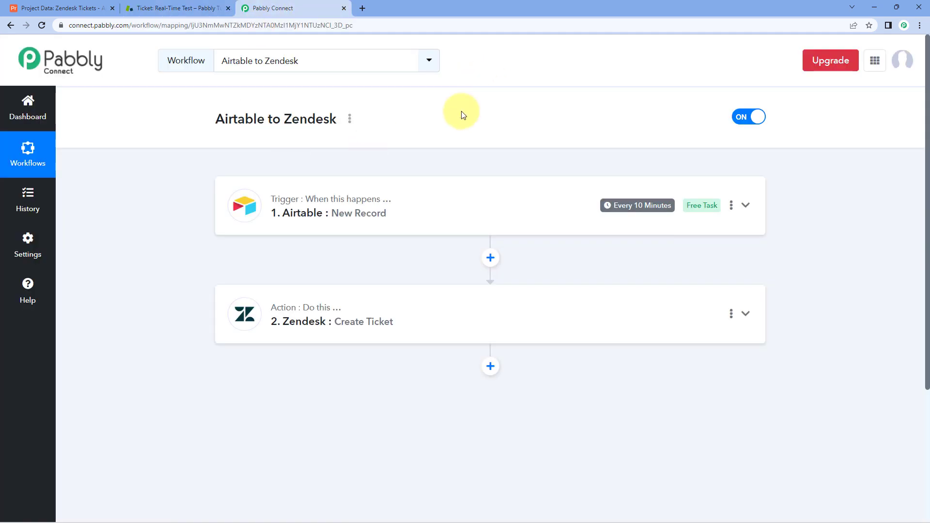